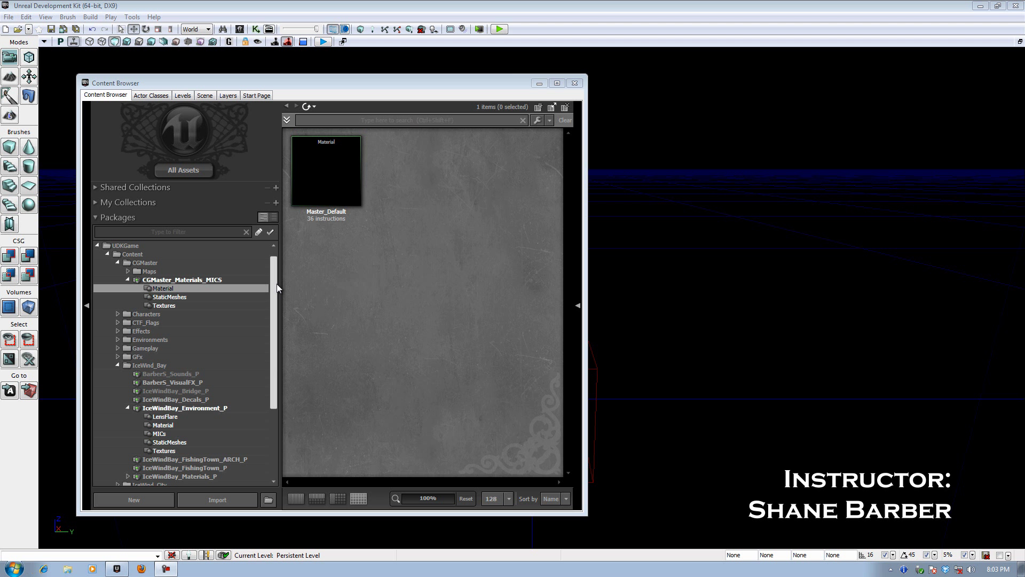
{"action": "left_click_drag", "start_coordinate": [276, 286], "coordinate": [274, 285]}
{"action": "scroll", "coordinate": [274, 289], "scroll_direction": "up", "scroll_amount": 1}
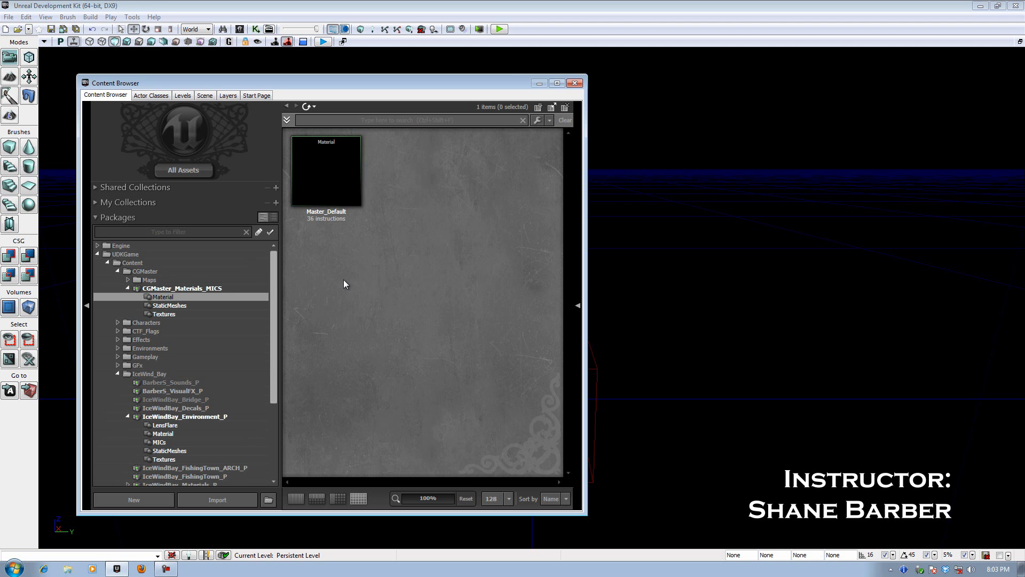
{"action": "right_click", "coordinate": [329, 247]}
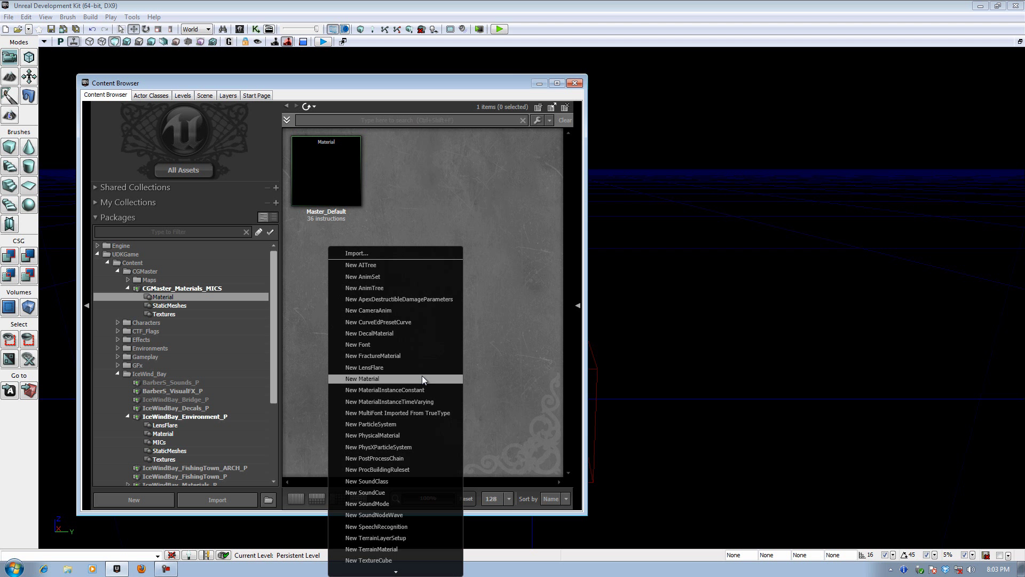
{"action": "left_click", "coordinate": [488, 335]}
Open the Master_Default material for editing, then enlarge and reposition its Material Editor window
{"action": "left_click", "coordinate": [358, 172]}
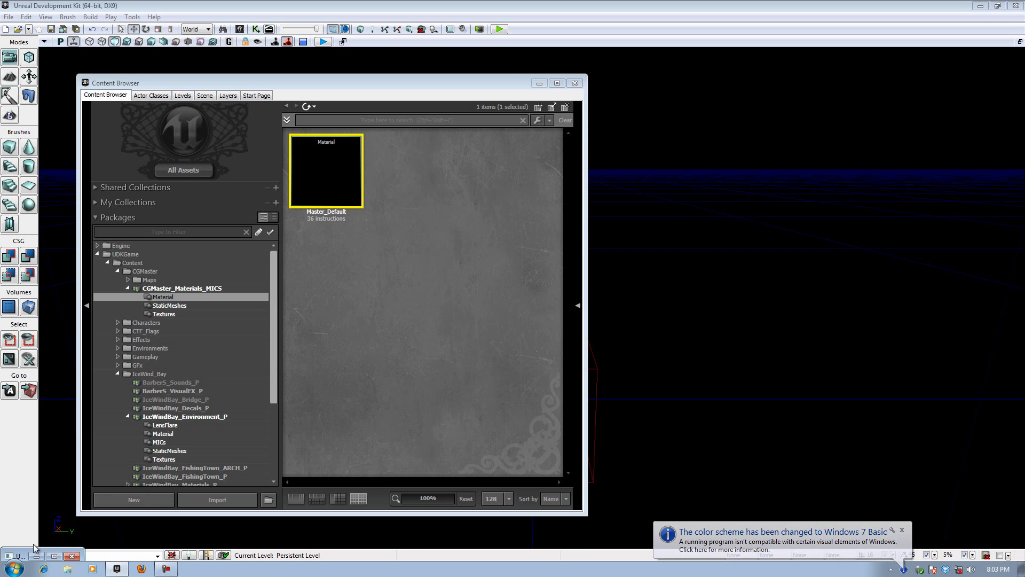
{"action": "left_click_drag", "start_coordinate": [83, 548], "coordinate": [942, 104]}
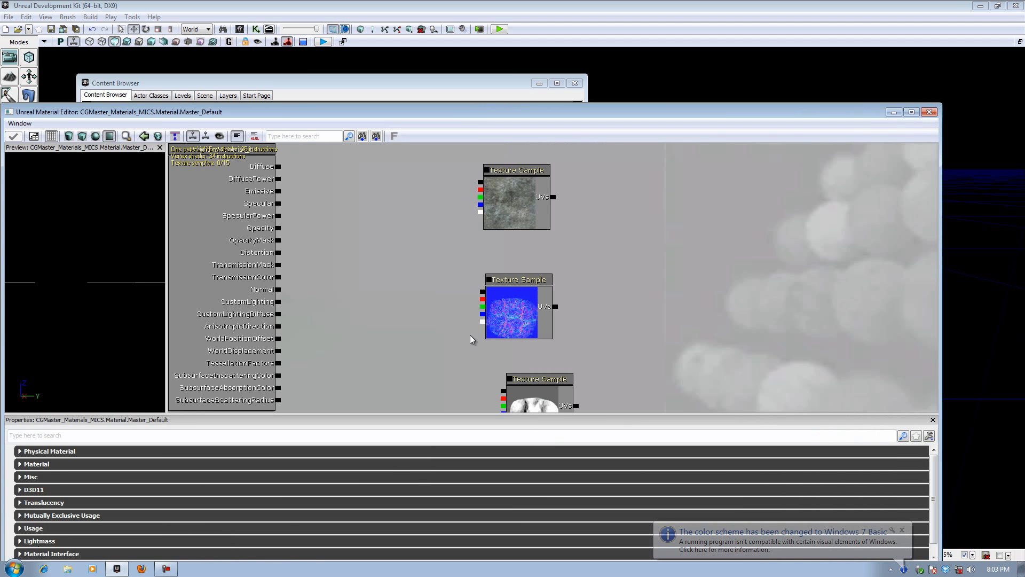
{"action": "scroll", "coordinate": [586, 305], "scroll_direction": "down", "scroll_amount": 3}
{"action": "left_click_drag", "start_coordinate": [560, 300], "coordinate": [572, 299]}
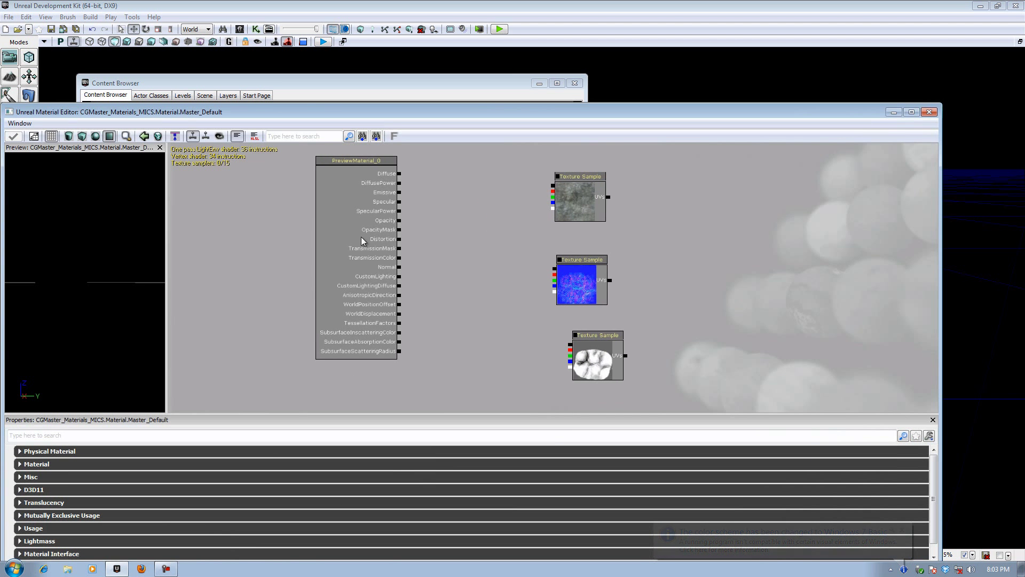
{"action": "left_click_drag", "start_coordinate": [349, 117], "coordinate": [370, 81]}
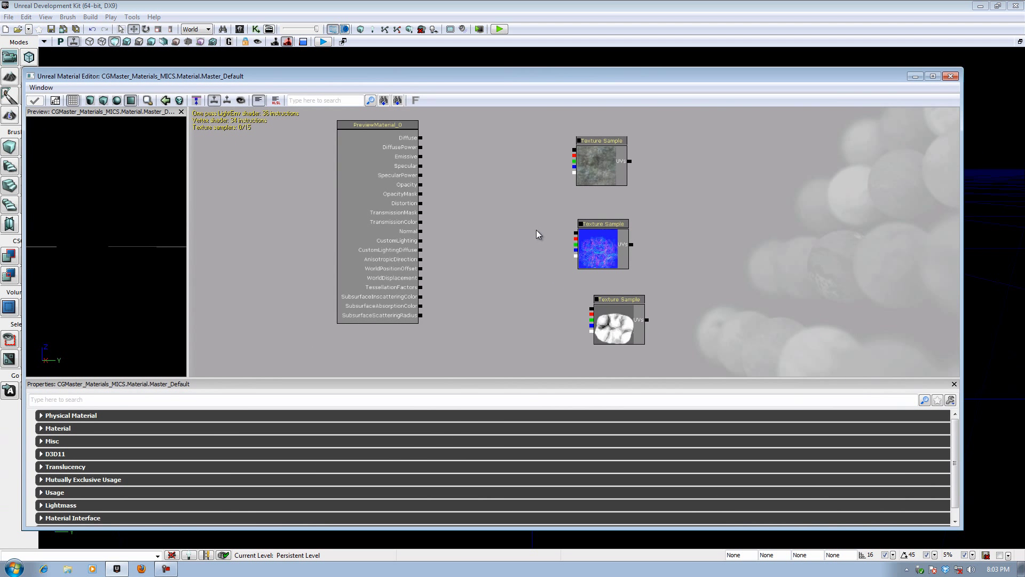
{"action": "left_click_drag", "start_coordinate": [504, 188], "coordinate": [515, 211]}
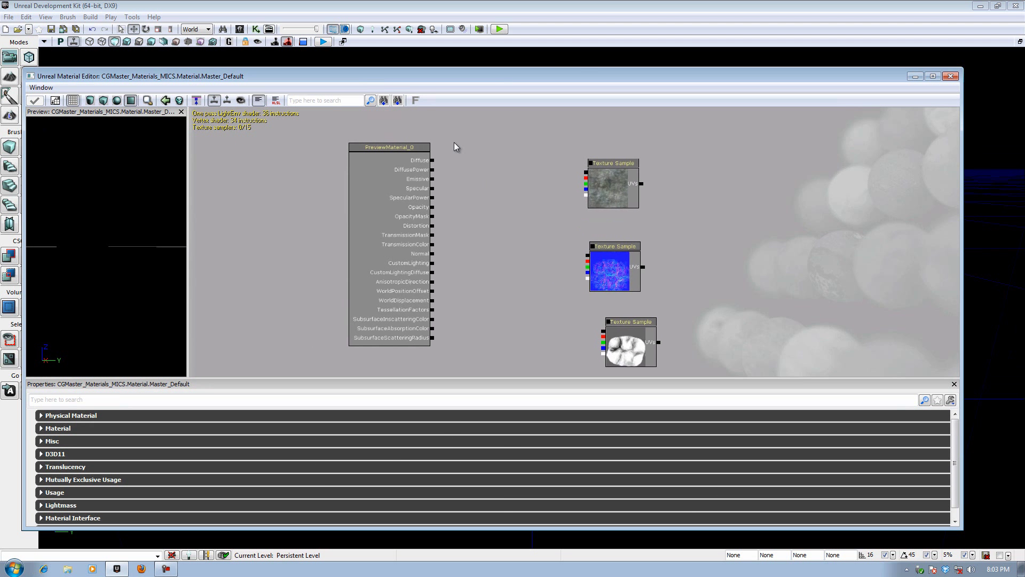
{"action": "left_click_drag", "start_coordinate": [464, 74], "coordinate": [501, 64]}
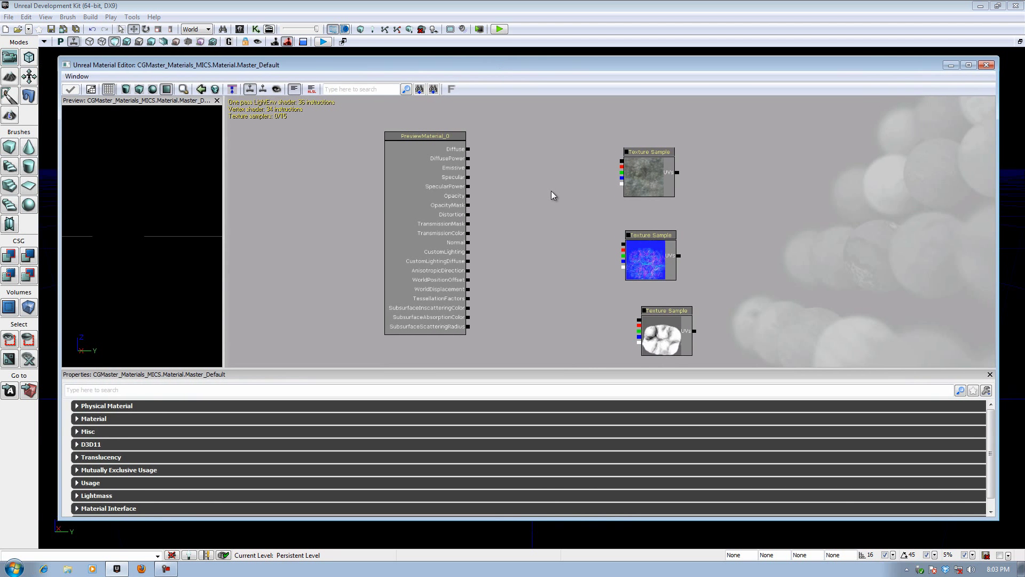
Connect the rock colour texture sample to the material's Diffuse input and the blue normal map sample to Normal
{"action": "scroll", "coordinate": [551, 190], "scroll_direction": "up", "scroll_amount": 2}
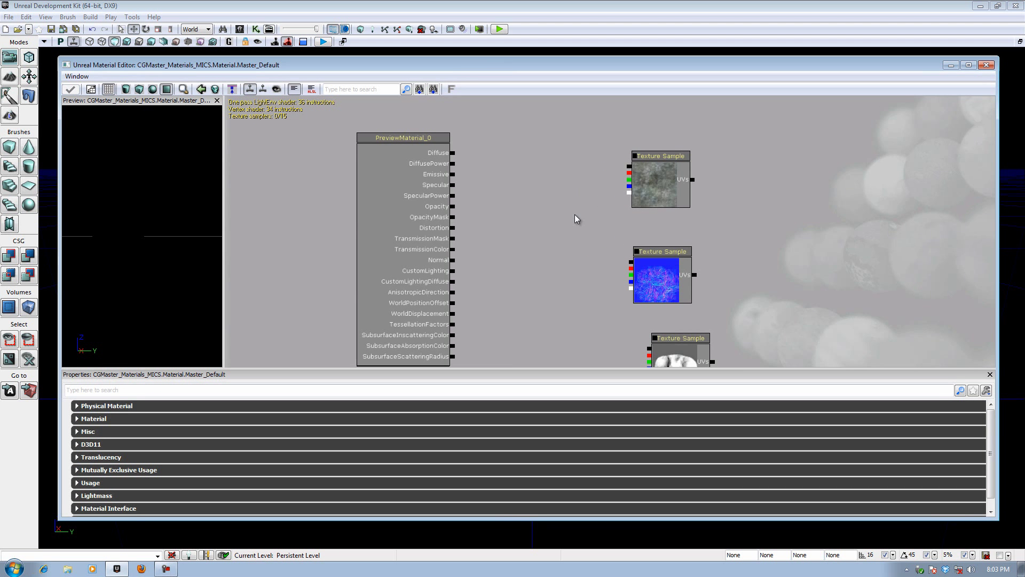
{"action": "left_click_drag", "start_coordinate": [535, 196], "coordinate": [541, 202]}
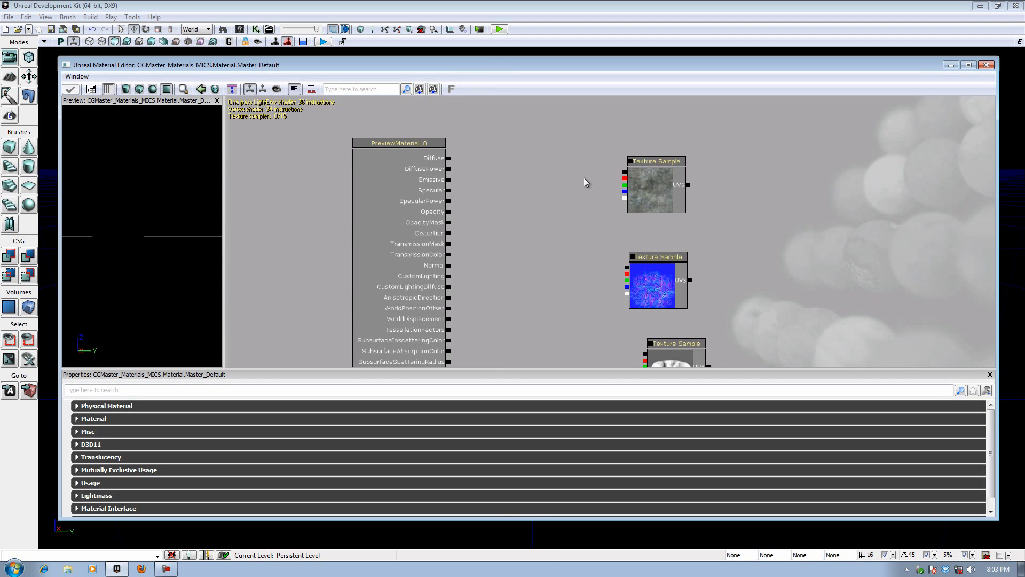
{"action": "left_click_drag", "start_coordinate": [625, 171], "coordinate": [449, 159]}
{"action": "left_click_drag", "start_coordinate": [549, 269], "coordinate": [547, 226]}
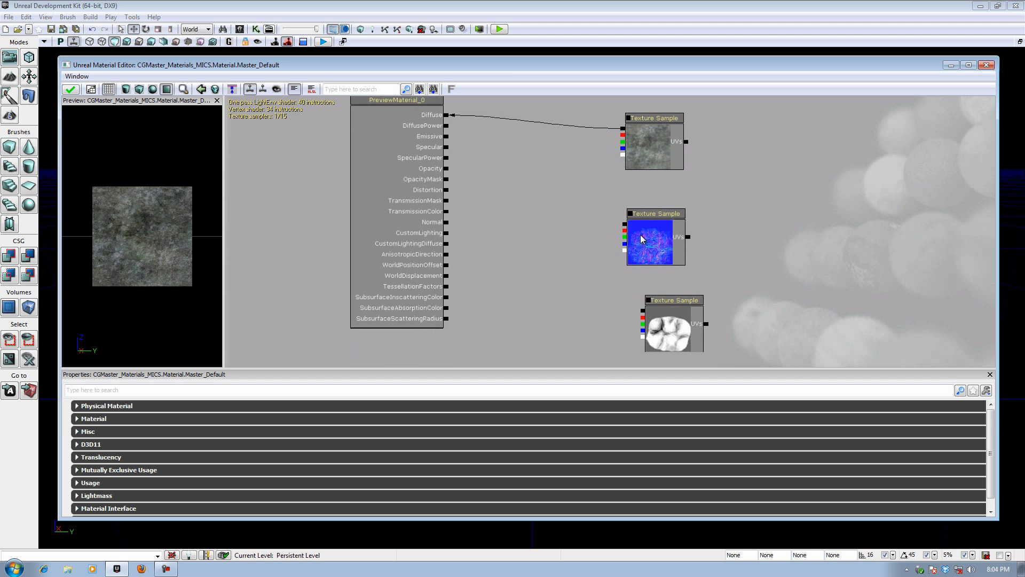
{"action": "left_click_drag", "start_coordinate": [623, 225], "coordinate": [447, 223]}
Move the black-and-white texture sample directly beneath the normal map sample and connect it to the Specular input
{"action": "left_click_drag", "start_coordinate": [533, 273], "coordinate": [526, 258]}
{"action": "left_click", "coordinate": [694, 303]}
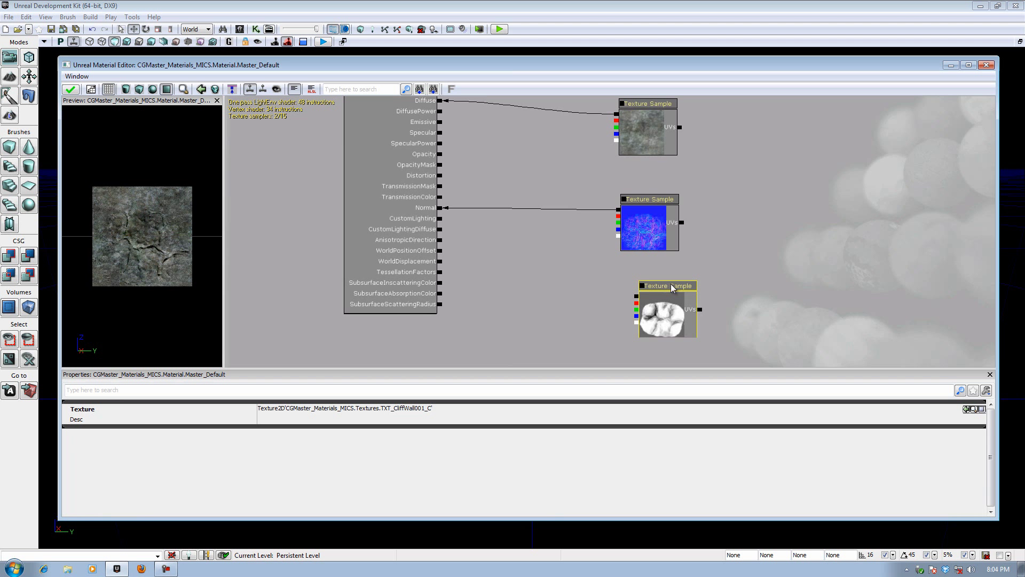
{"action": "left_click_drag", "start_coordinate": [678, 309], "coordinate": [661, 287]}
{"action": "left_click_drag", "start_coordinate": [556, 270], "coordinate": [570, 288]}
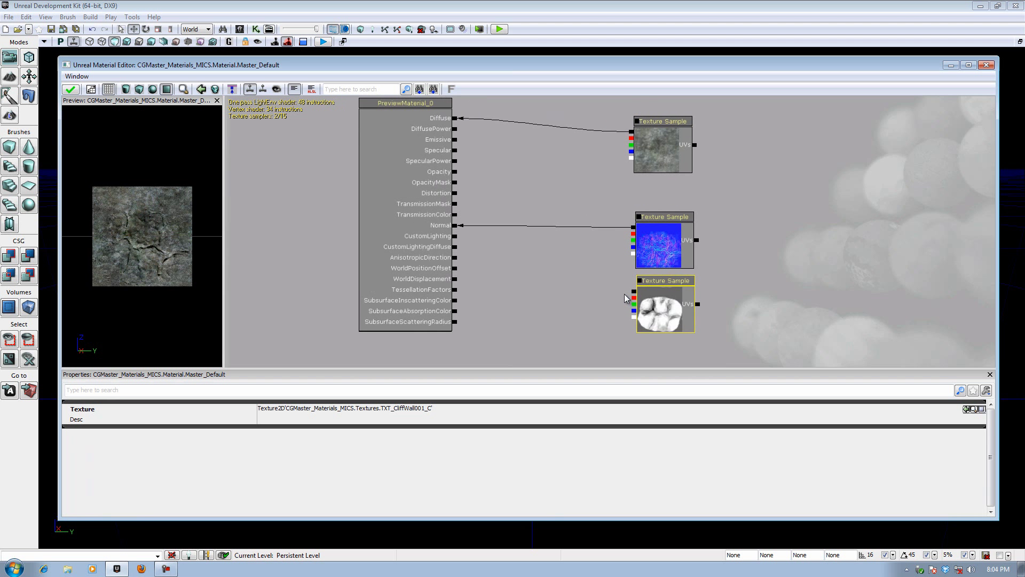
{"action": "left_click_drag", "start_coordinate": [634, 292], "coordinate": [455, 150]}
Stack the normal map and black-and-white texture sample nodes in a tight column beneath the diffuse texture sample
{"action": "left_click_drag", "start_coordinate": [545, 169], "coordinate": [543, 194]}
{"action": "scroll", "coordinate": [559, 190], "scroll_direction": "up", "scroll_amount": 1}
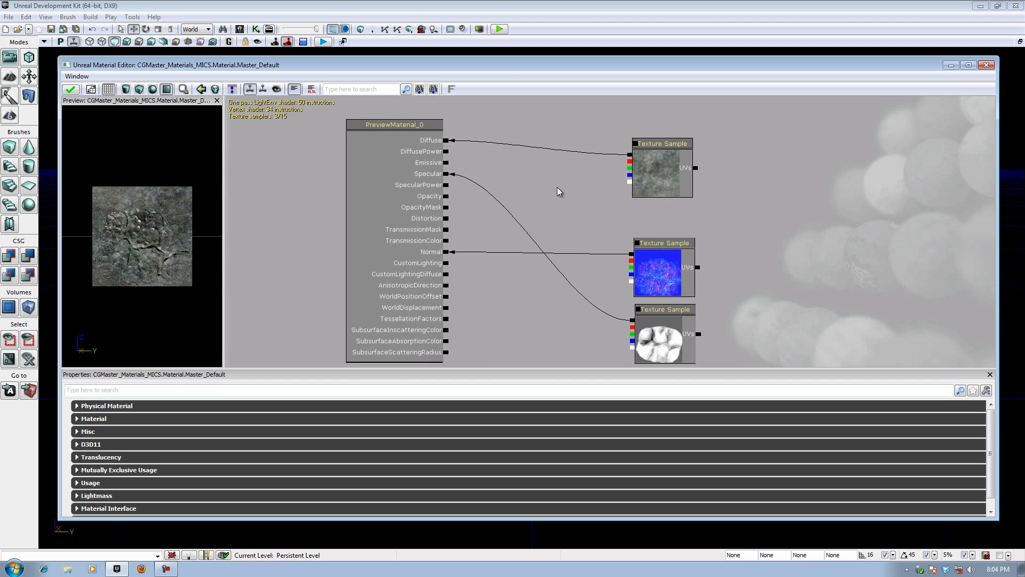
{"action": "left_click", "coordinate": [648, 252]}
{"action": "left_click_drag", "start_coordinate": [668, 262], "coordinate": [665, 219], "text": "ctrl"}
{"action": "left_click", "coordinate": [669, 291]}
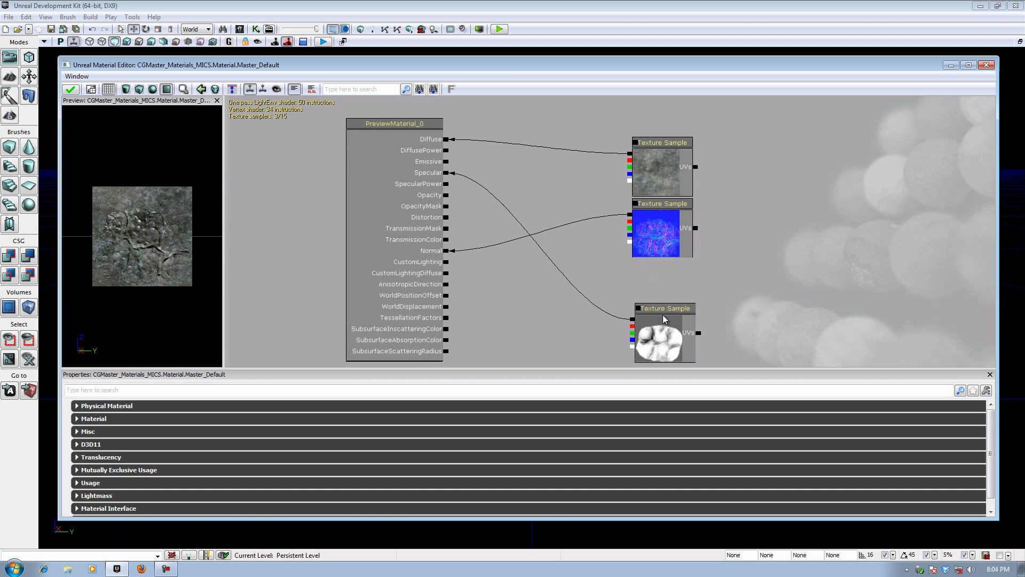
{"action": "left_click", "coordinate": [664, 317]}
{"action": "left_click_drag", "start_coordinate": [664, 298], "coordinate": [661, 255], "text": "ctrl"}
{"action": "left_click", "coordinate": [552, 239]}
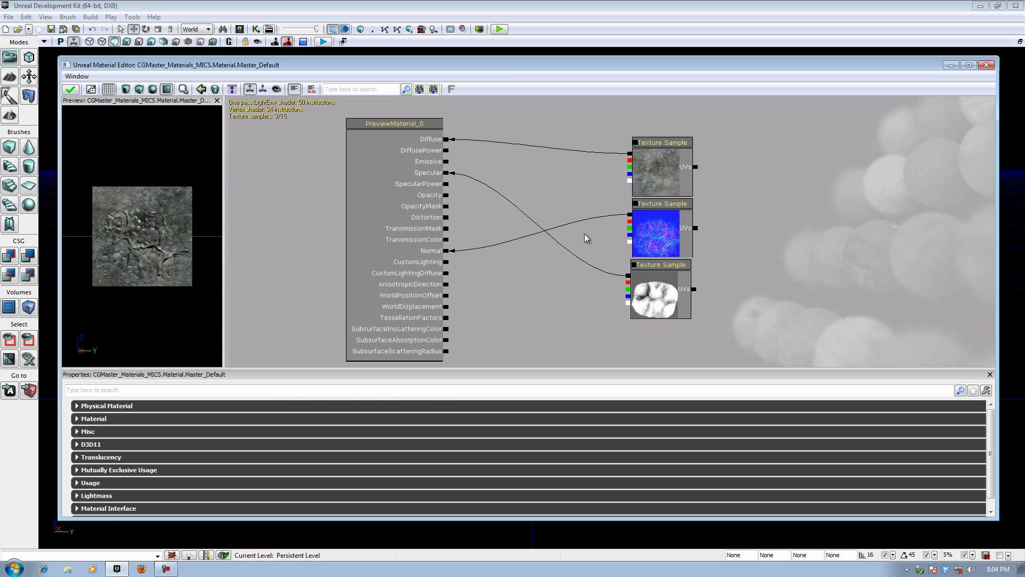
Apply the new texture connections to the Master_Default material
{"action": "left_click_drag", "start_coordinate": [585, 233], "coordinate": [589, 244]}
{"action": "scroll", "coordinate": [589, 243], "scroll_direction": "up", "scroll_amount": 1}
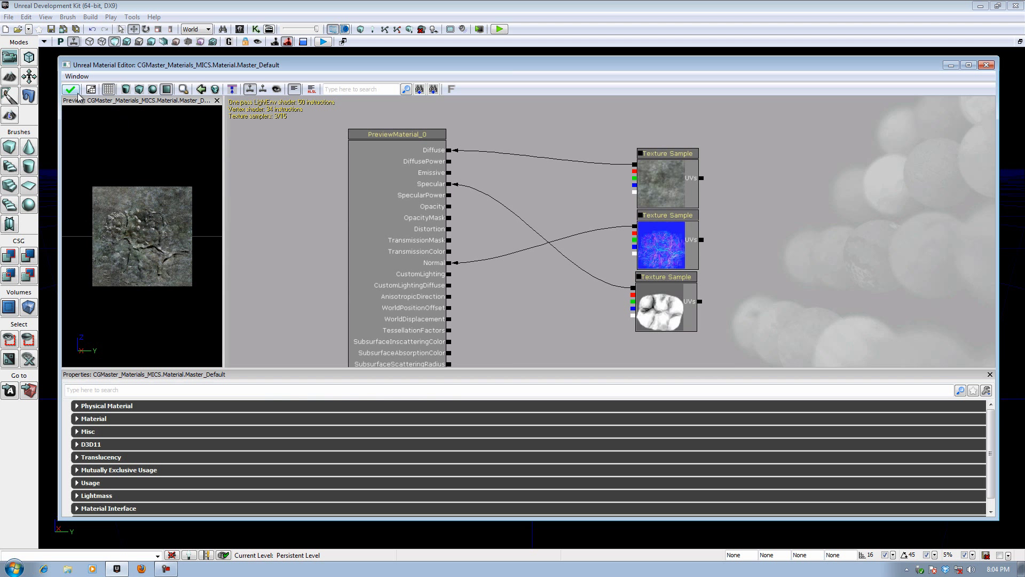
{"action": "left_click_drag", "start_coordinate": [324, 176], "coordinate": [316, 162]}
{"action": "left_click_drag", "start_coordinate": [527, 188], "coordinate": [520, 184]}
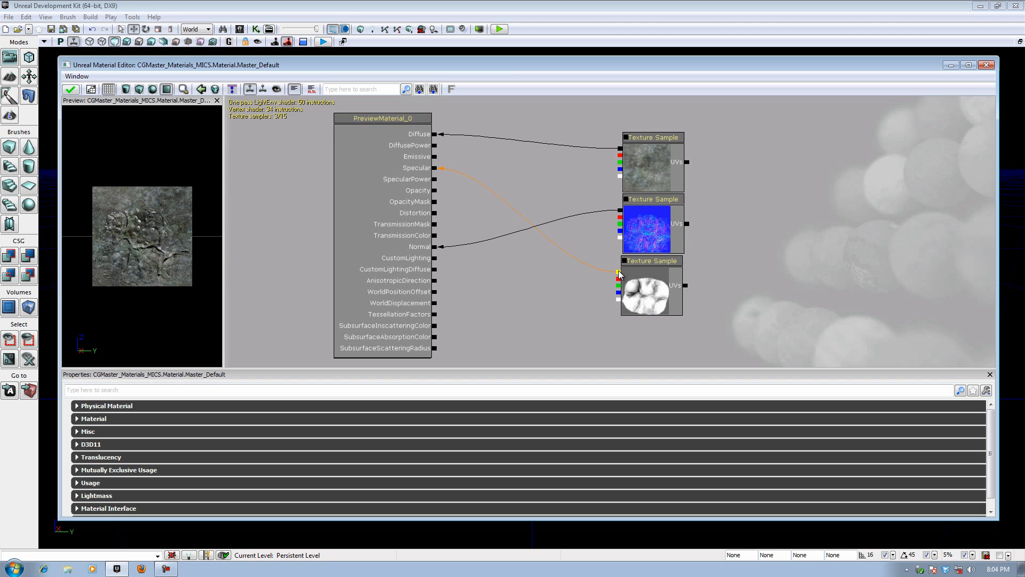
{"action": "left_click", "coordinate": [71, 90]}
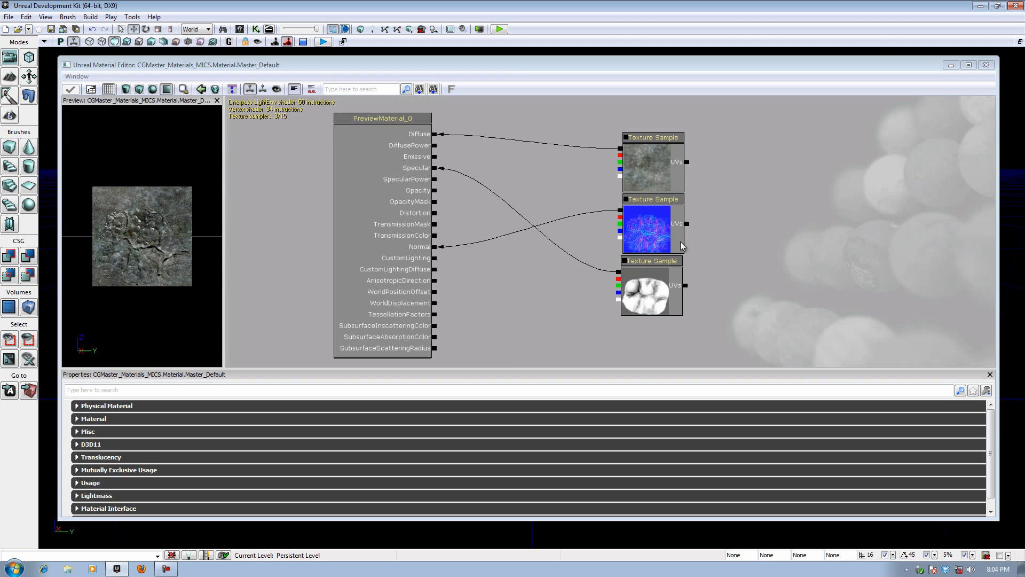
Show the material's HLSL source code, browse it and highlight the TransformWorldVectorToView function
{"action": "left_click", "coordinate": [312, 89]}
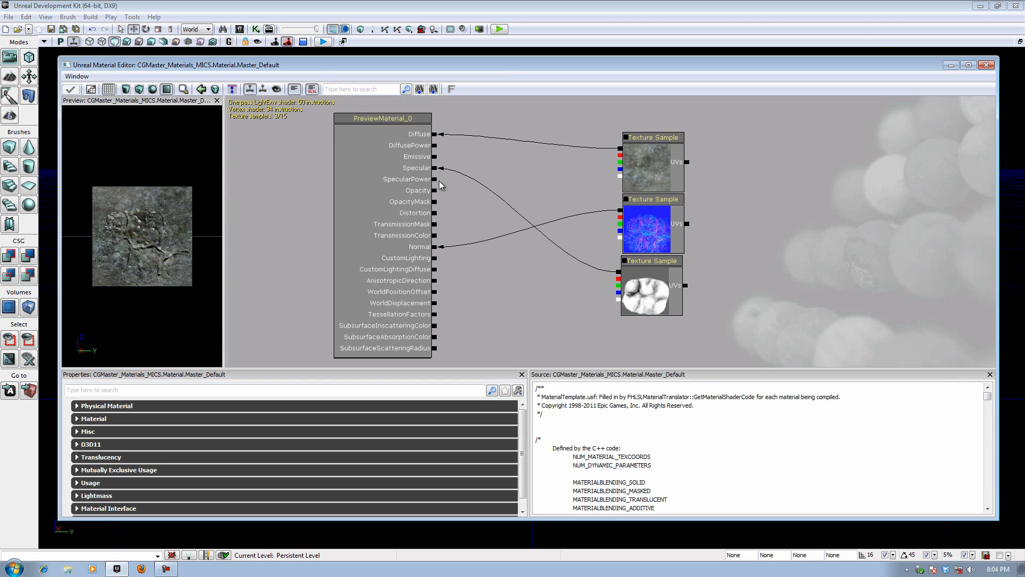
{"action": "left_click", "coordinate": [989, 402]}
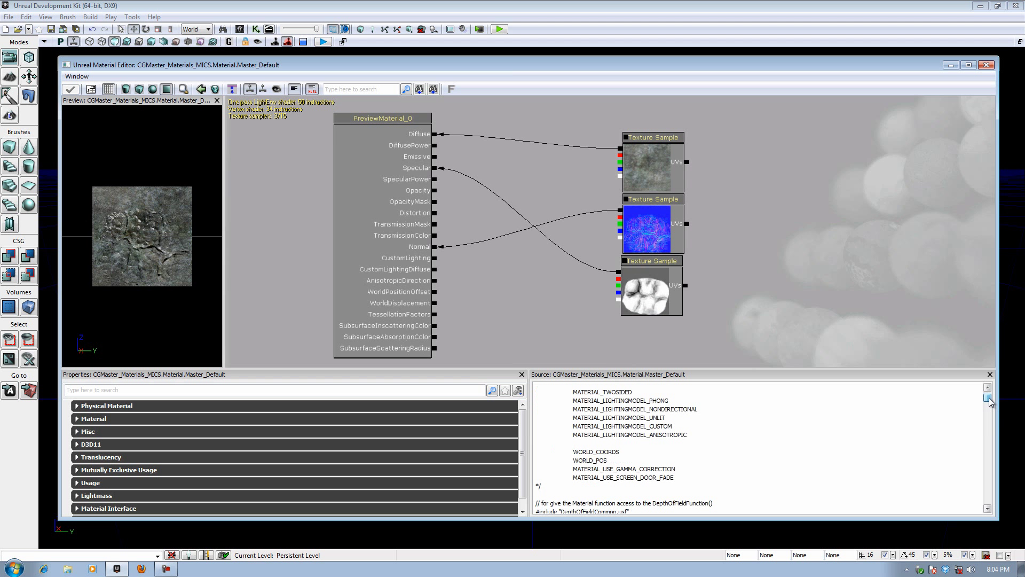
{"action": "left_click_drag", "start_coordinate": [989, 402], "coordinate": [990, 423]}
{"action": "left_click_drag", "start_coordinate": [693, 438], "coordinate": [673, 403]}
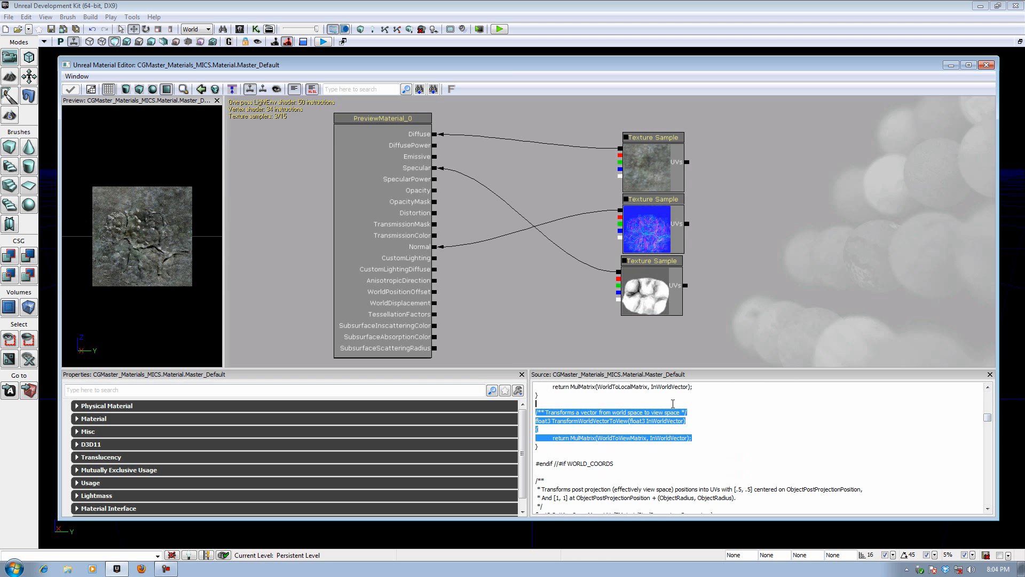
{"action": "scroll", "coordinate": [631, 413], "scroll_direction": "up", "scroll_amount": 1}
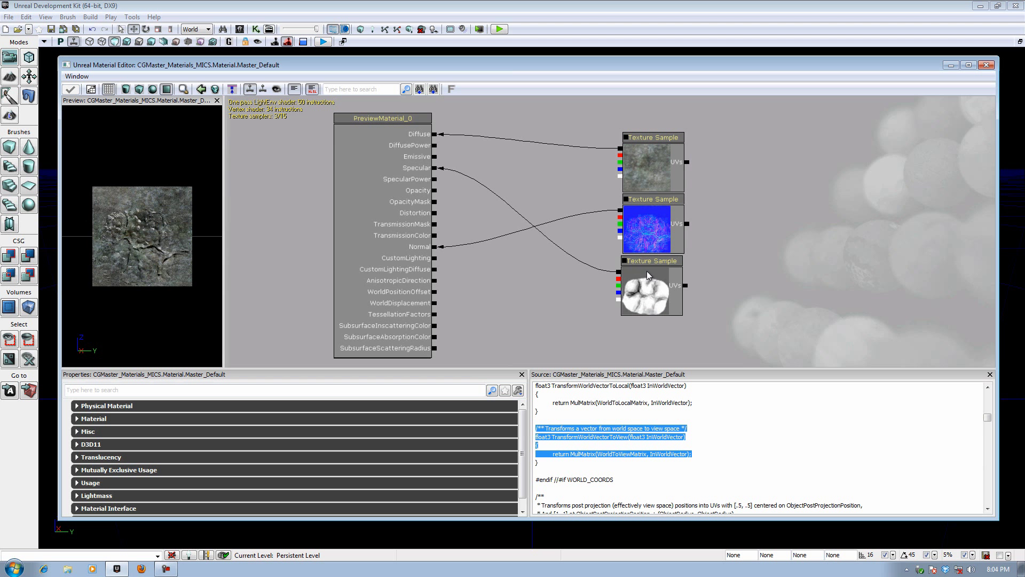
Examine the node graph against the generated source code, highlighting the TransformWorldVectorToLocal function
{"action": "scroll", "coordinate": [647, 271], "scroll_direction": "down", "scroll_amount": 3}
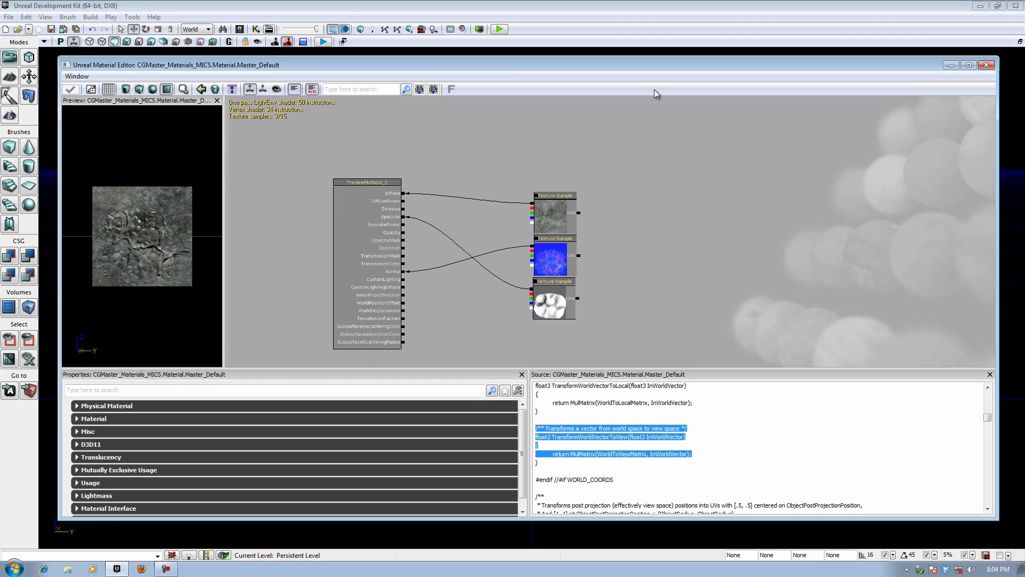
{"action": "left_click_drag", "start_coordinate": [679, 261], "coordinate": [726, 228]}
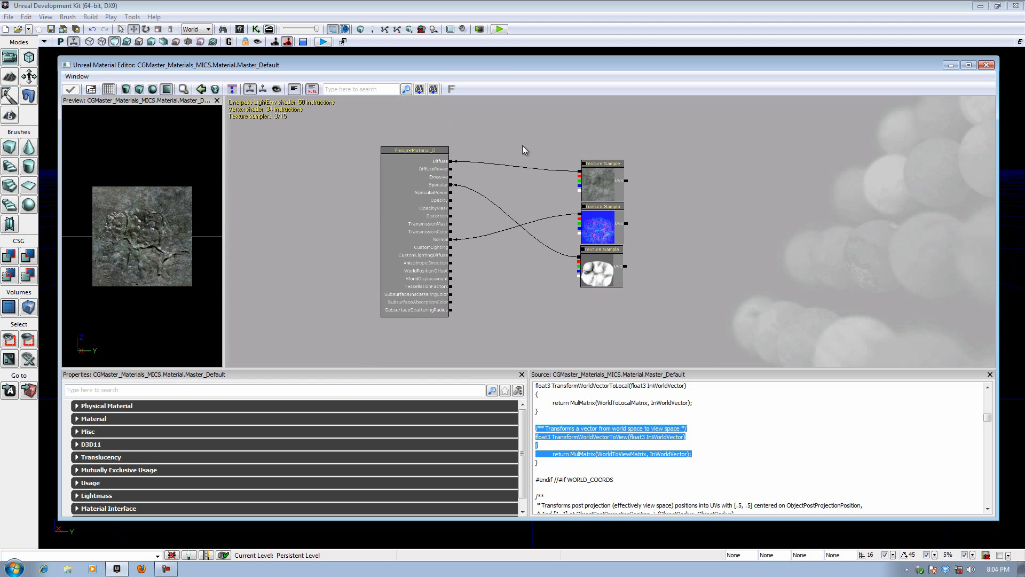
{"action": "scroll", "coordinate": [522, 145], "scroll_direction": "up", "scroll_amount": 2}
{"action": "left_click_drag", "start_coordinate": [522, 145], "coordinate": [545, 125]}
{"action": "scroll", "coordinate": [352, 121], "scroll_direction": "up", "scroll_amount": 1}
{"action": "left_click_drag", "start_coordinate": [352, 120], "coordinate": [368, 123]}
{"action": "left_click", "coordinate": [698, 415]}
{"action": "left_click_drag", "start_coordinate": [698, 416], "coordinate": [561, 365]}
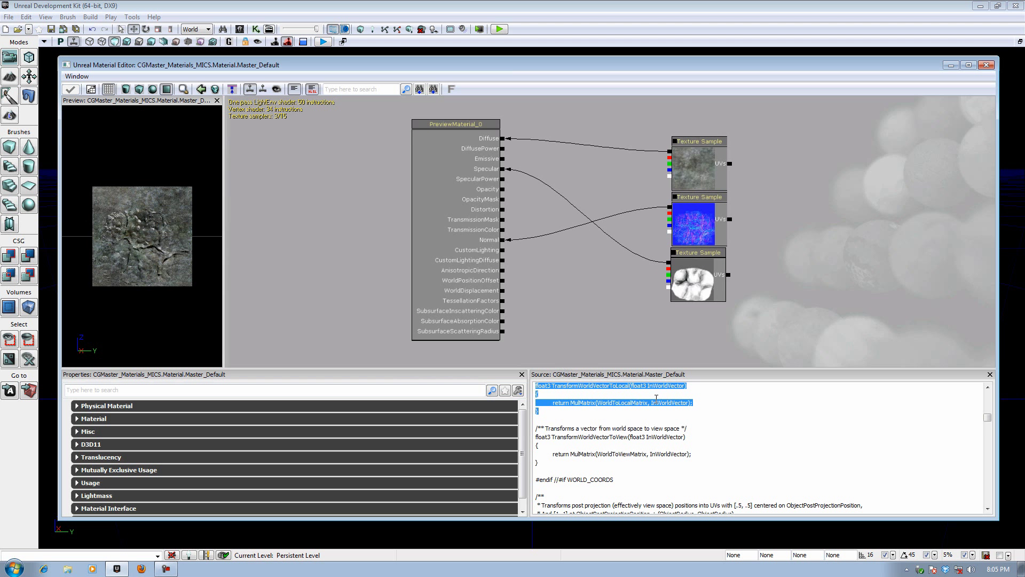
{"action": "left_click_drag", "start_coordinate": [583, 303], "coordinate": [584, 295]}
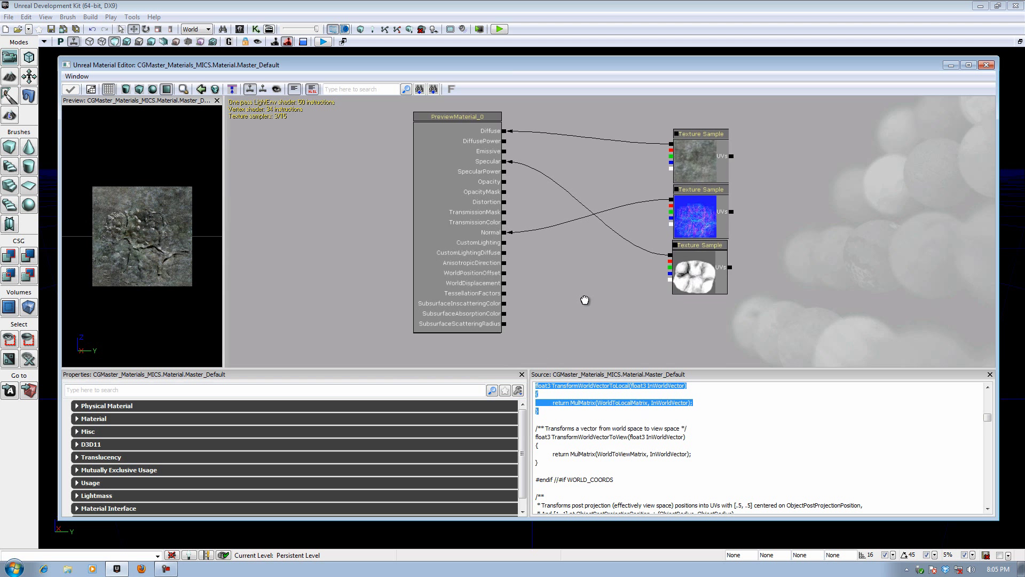
{"action": "left_click_drag", "start_coordinate": [583, 244], "coordinate": [588, 255]}
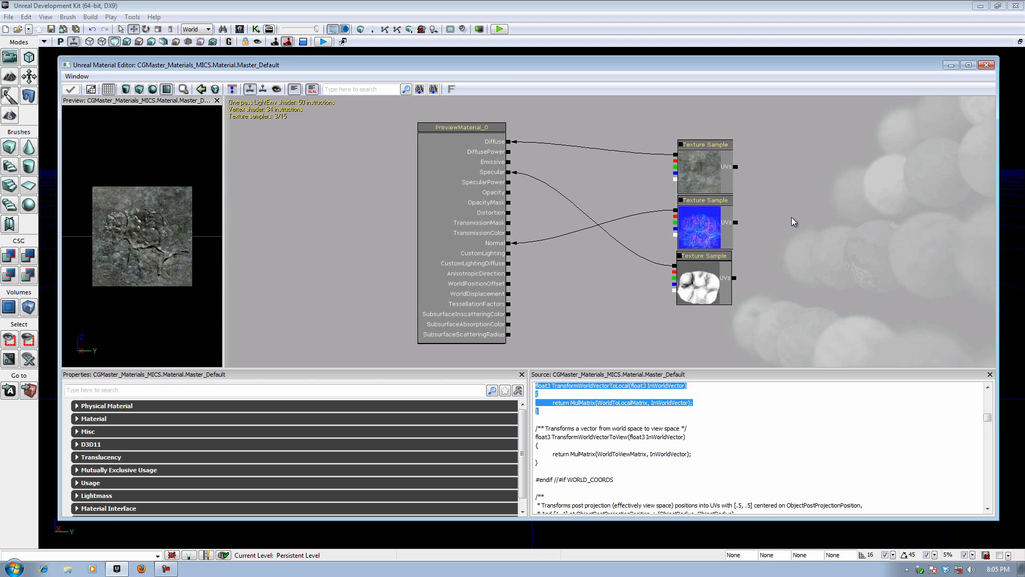
{"action": "left_click_drag", "start_coordinate": [791, 223], "coordinate": [690, 256]}
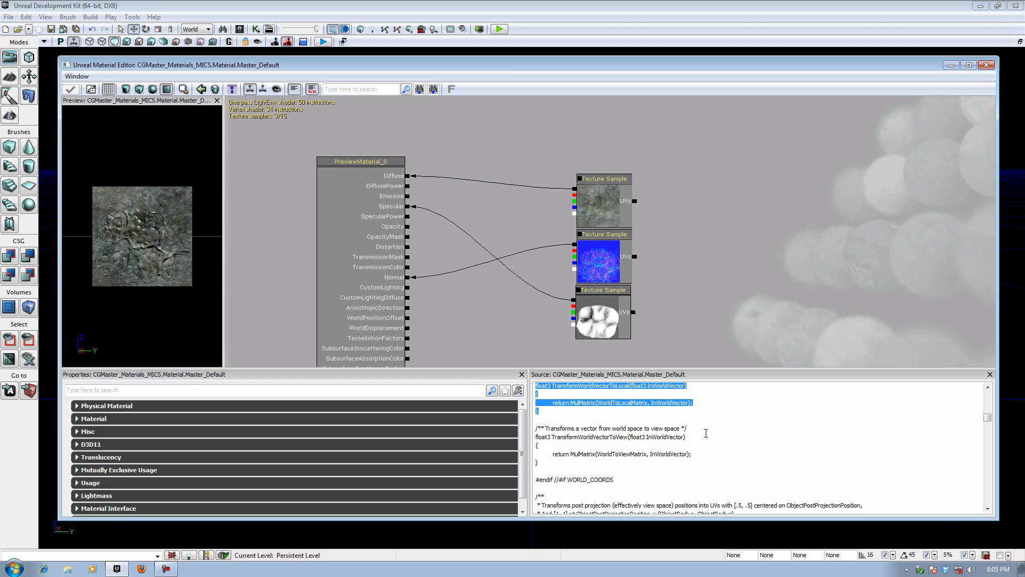
{"action": "left_click_drag", "start_coordinate": [721, 307], "coordinate": [701, 301]}
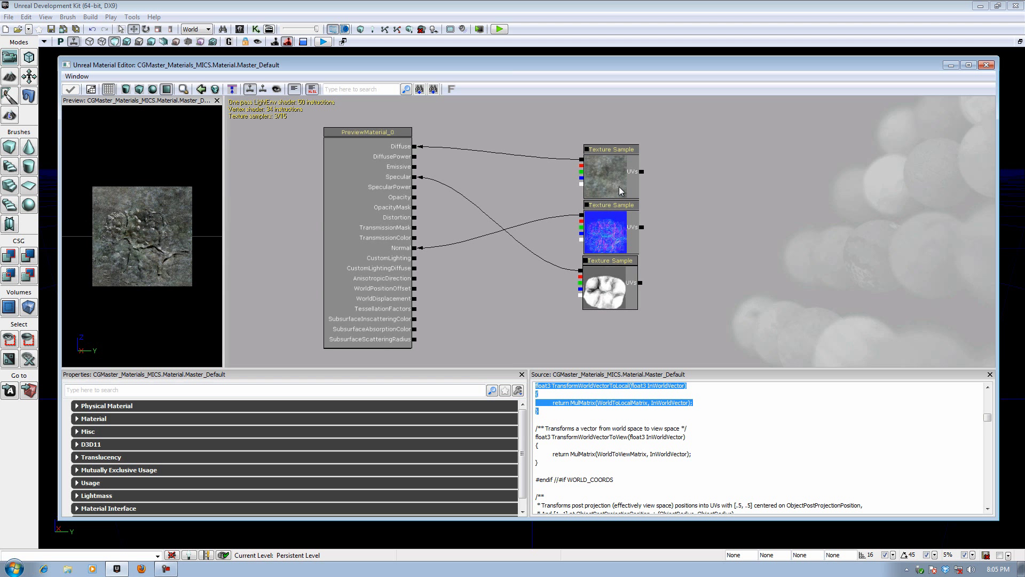
Close the source code view and enlarge the node graph area by shrinking the properties area
{"action": "left_click", "coordinate": [990, 374]}
{"action": "left_click_drag", "start_coordinate": [713, 252], "coordinate": [652, 277]}
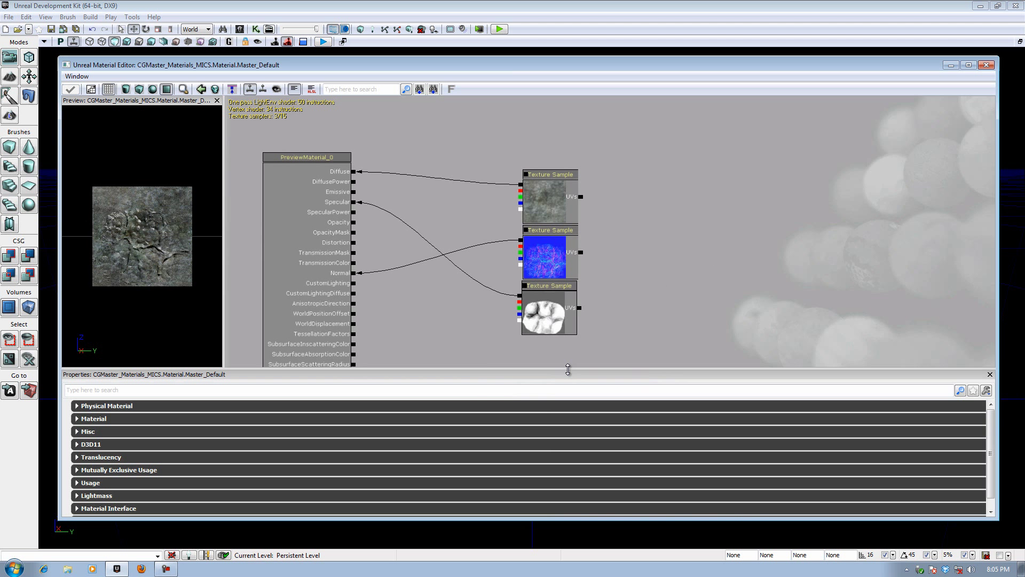
{"action": "left_click_drag", "start_coordinate": [568, 370], "coordinate": [572, 407]}
{"action": "left_click_drag", "start_coordinate": [672, 275], "coordinate": [669, 276]}
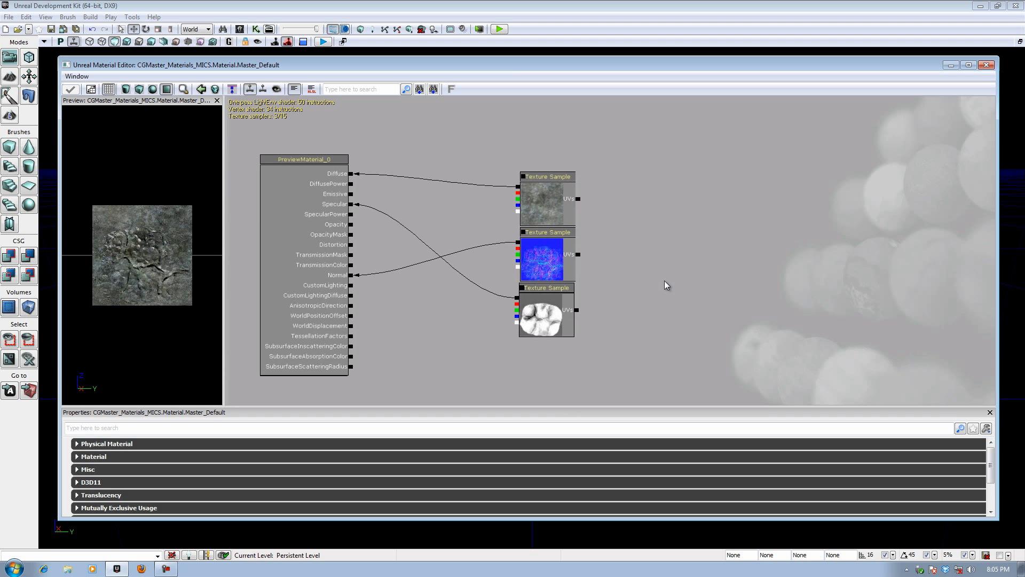
Add a TextureSampleParameter2D node and place it beside the diffuse texture sample
{"action": "right_click", "coordinate": [661, 226]}
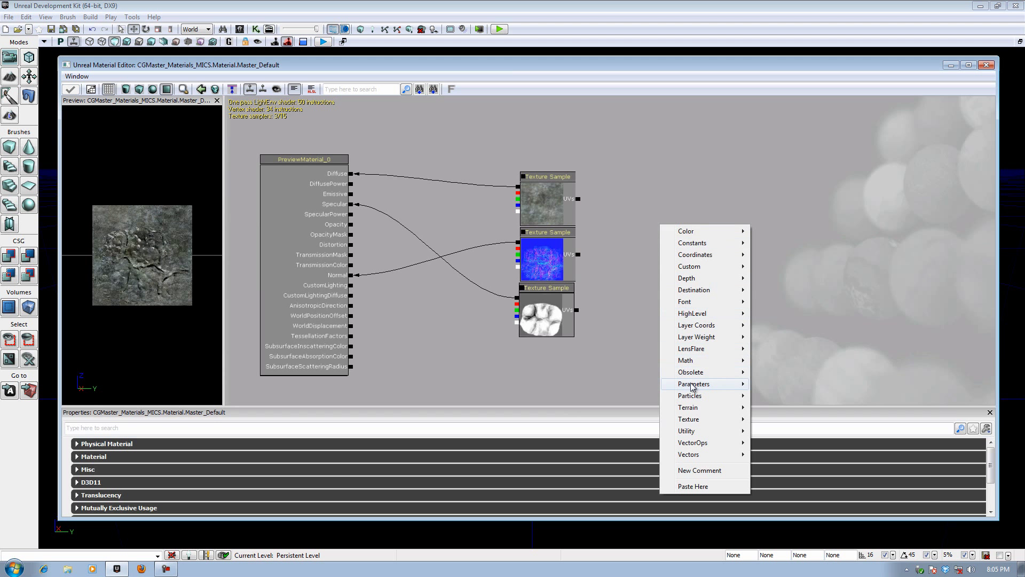
{"action": "mouse_move", "coordinate": [696, 386]}
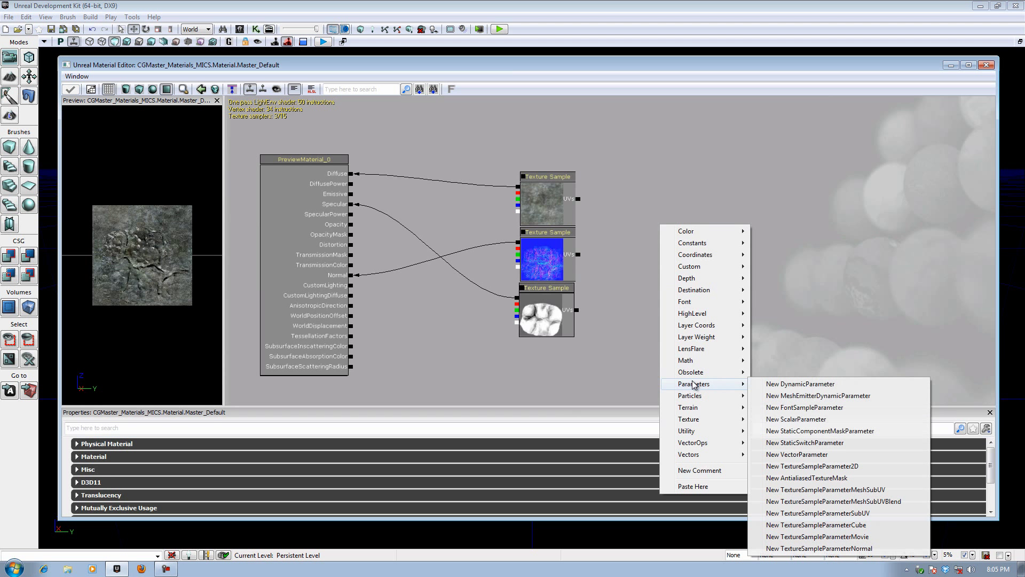
{"action": "left_click", "coordinate": [806, 466]}
{"action": "left_click_drag", "start_coordinate": [737, 290], "coordinate": [690, 226], "text": "ctrl"}
{"action": "left_click_drag", "start_coordinate": [669, 261], "coordinate": [672, 264]}
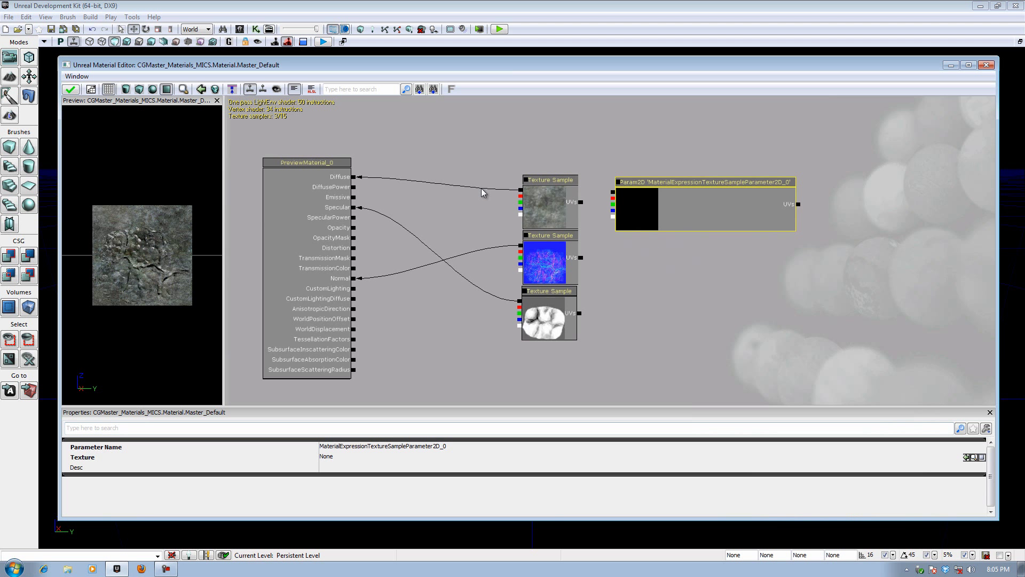
{"action": "left_click_drag", "start_coordinate": [482, 192], "coordinate": [613, 221]}
{"action": "left_click_drag", "start_coordinate": [546, 223], "coordinate": [518, 214]}
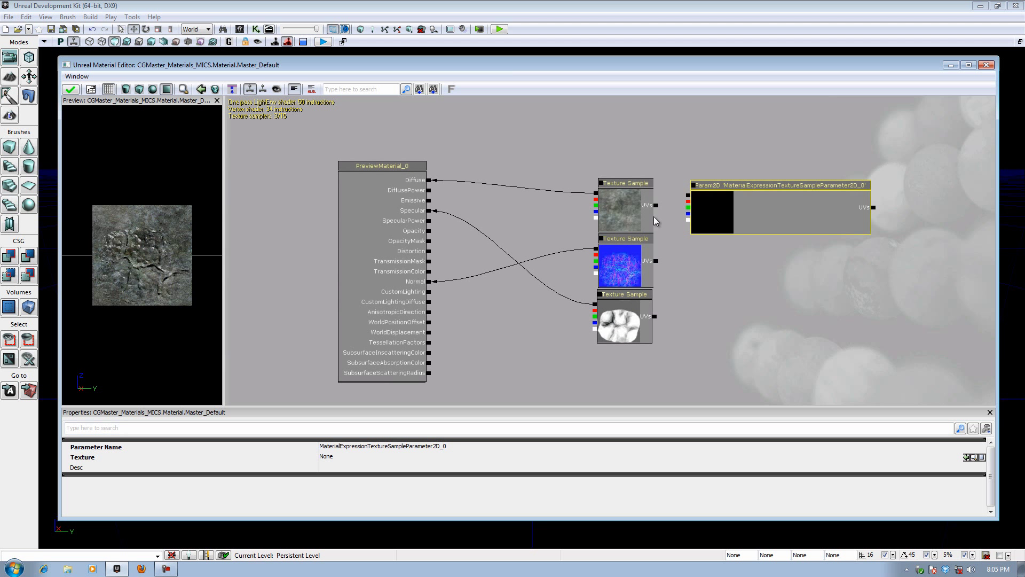
{"action": "left_click_drag", "start_coordinate": [700, 277], "coordinate": [660, 266]}
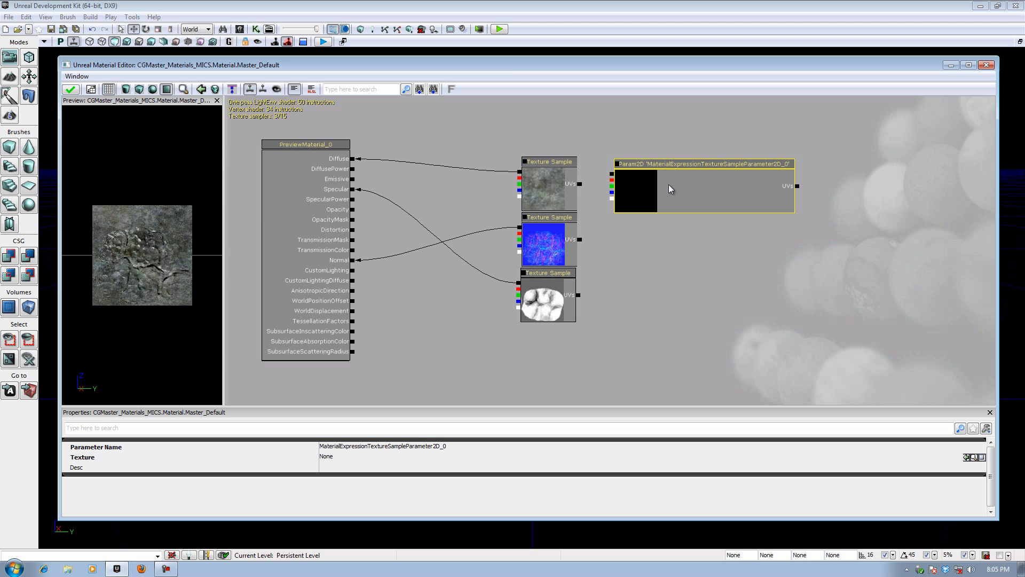
{"action": "left_click_drag", "start_coordinate": [670, 188], "coordinate": [671, 180]}
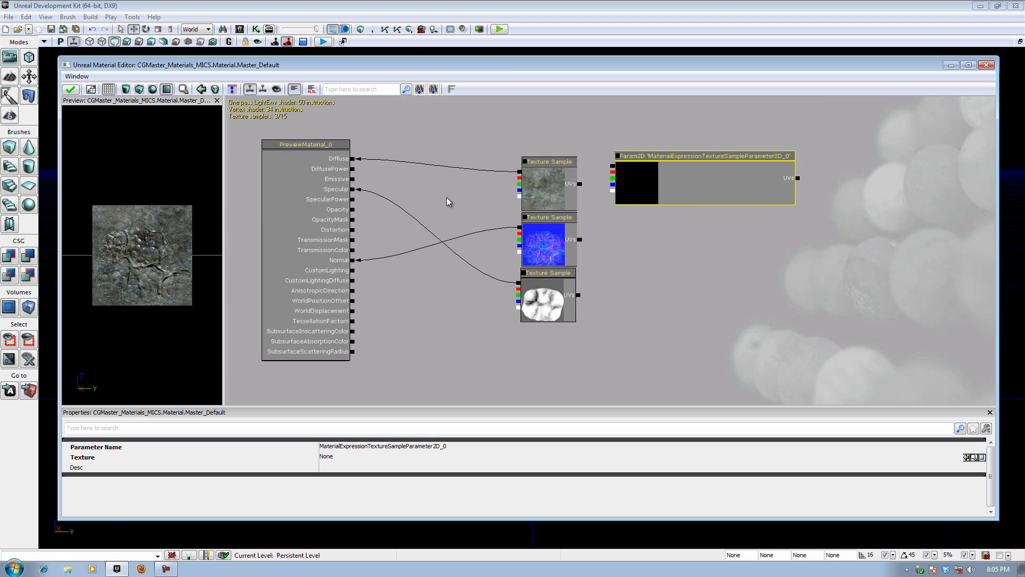
{"action": "left_click_drag", "start_coordinate": [635, 267], "coordinate": [596, 273]}
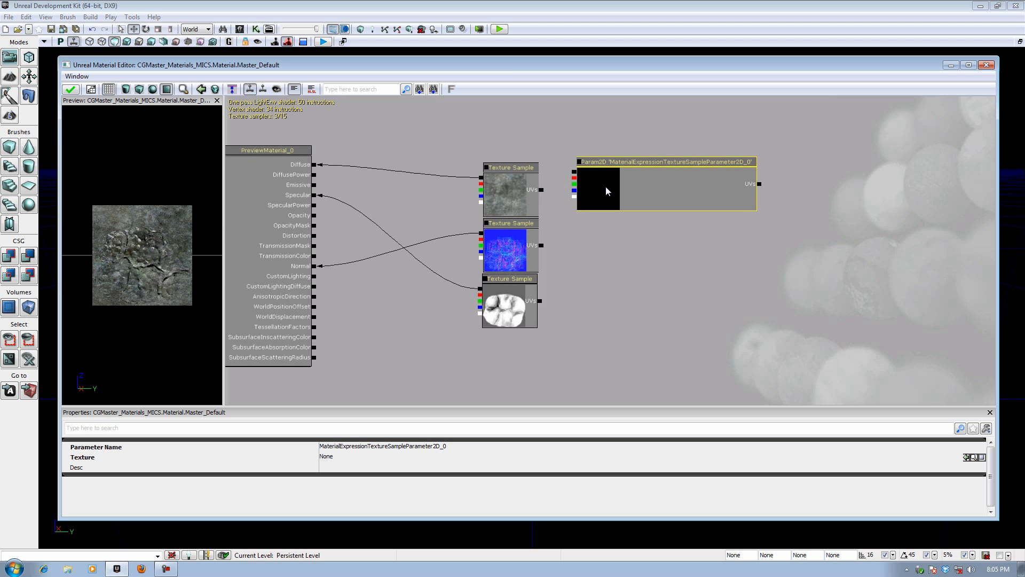
Review the parameter node types that can be added and the new texture parameter's Parameter Name property
{"action": "right_click", "coordinate": [648, 253]}
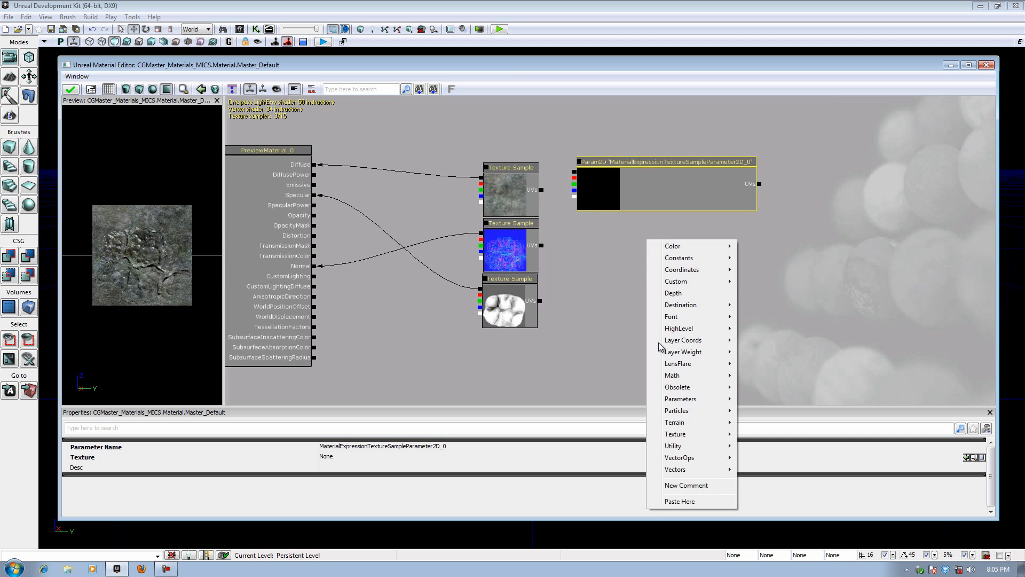
{"action": "mouse_move", "coordinate": [676, 409]}
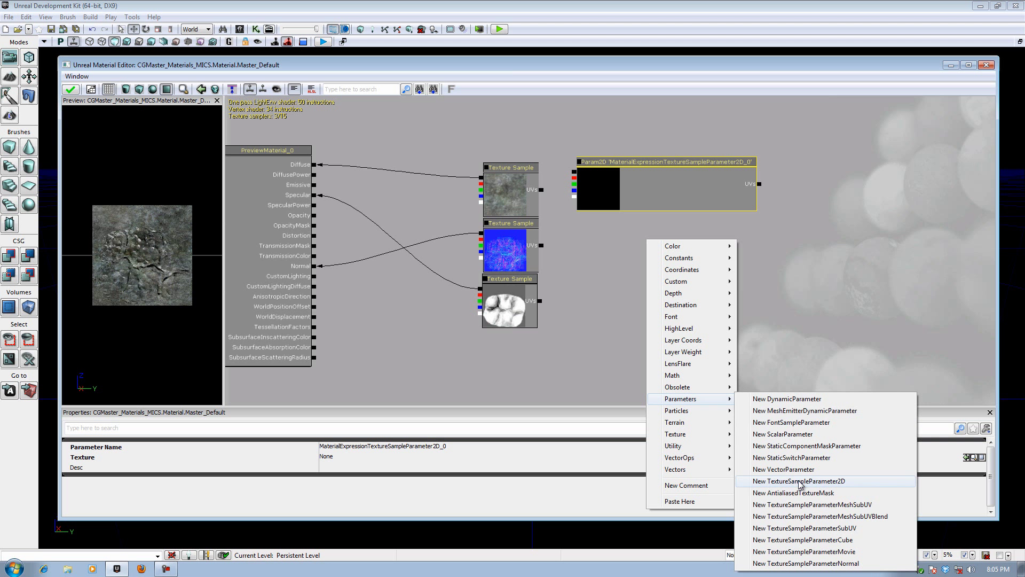
{"action": "left_click_drag", "start_coordinate": [594, 275], "coordinate": [619, 298]}
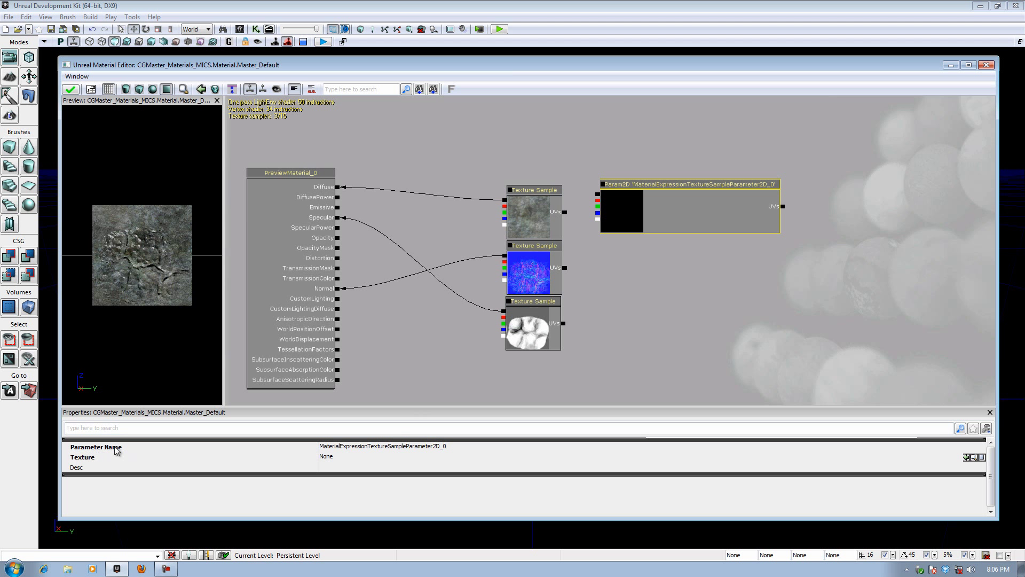
{"action": "left_click", "coordinate": [396, 451]}
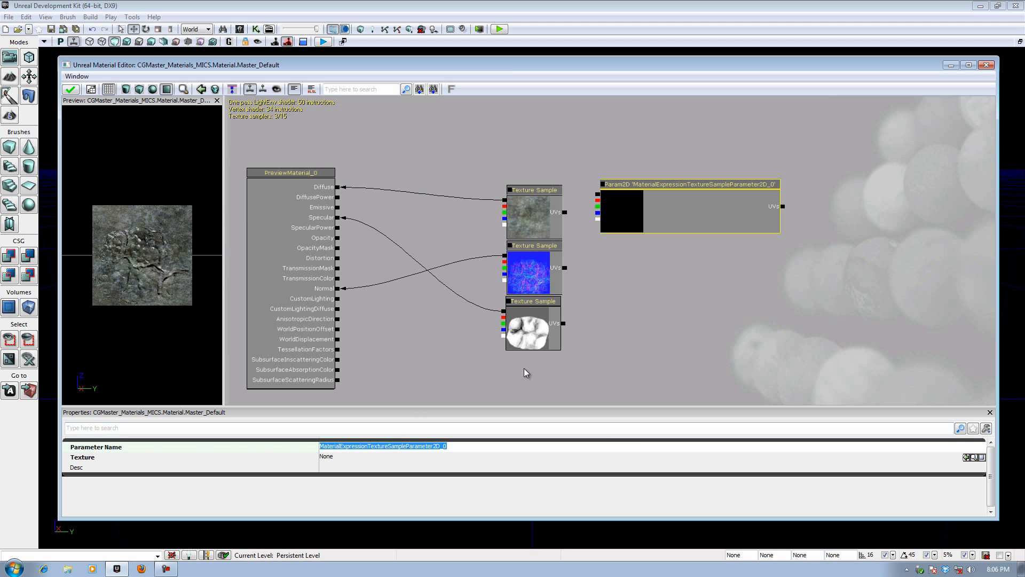
{"action": "left_click", "coordinate": [576, 307]}
Convert the diffuse texture sample into a texture parameter, keeping its link to the Diffuse input
{"action": "scroll", "coordinate": [599, 265], "scroll_direction": "up", "scroll_amount": 3}
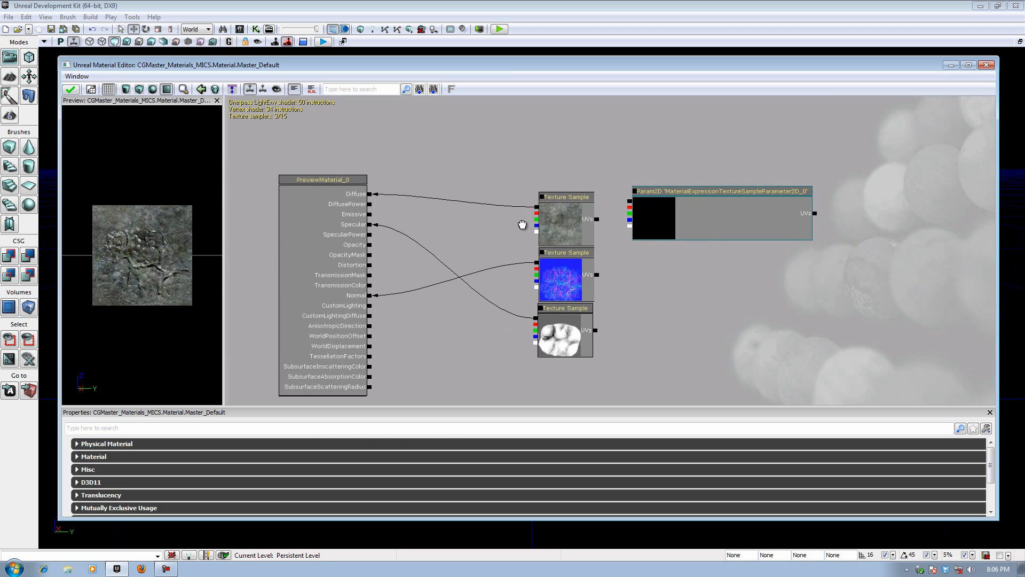
{"action": "left_click_drag", "start_coordinate": [569, 229], "coordinate": [572, 215]}
{"action": "left_click_drag", "start_coordinate": [502, 222], "coordinate": [537, 239]}
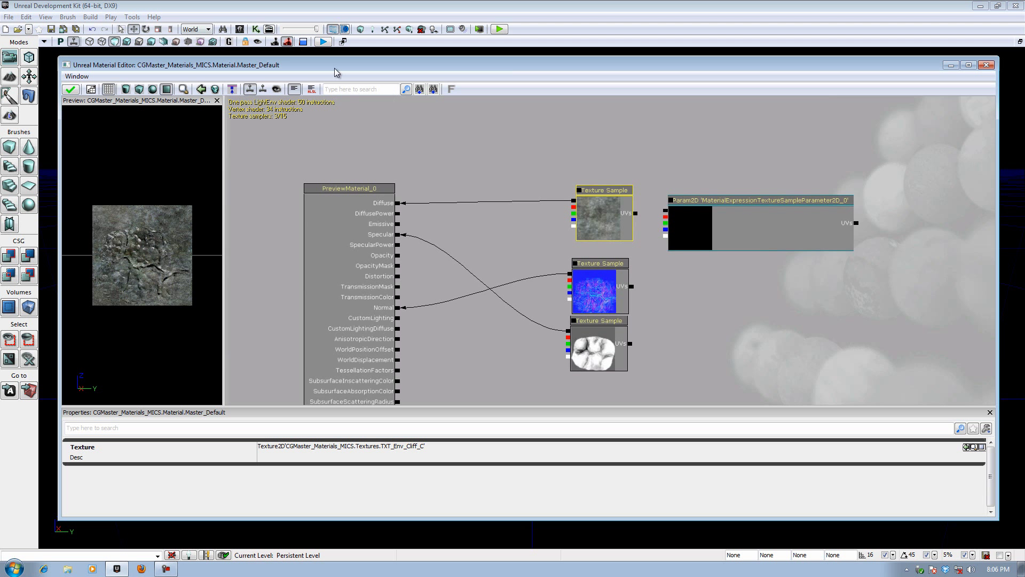
{"action": "mouse_move", "coordinate": [342, 66]}
{"action": "left_mouse_down"}
{"action": "mouse_move", "coordinate": [328, 82]}
{"action": "mouse_move", "coordinate": [341, 268]}
{"action": "mouse_move", "coordinate": [345, 67]}
{"action": "left_mouse_up"}
{"action": "left_click_drag", "start_coordinate": [412, 171], "coordinate": [431, 154]}
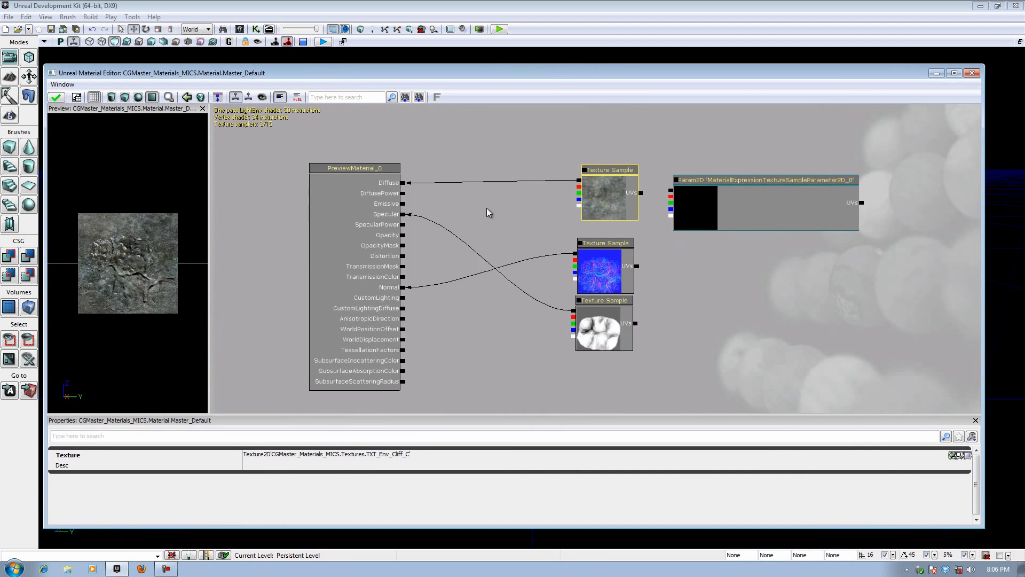
{"action": "left_click_drag", "start_coordinate": [595, 200], "coordinate": [582, 204]}
{"action": "right_click", "coordinate": [617, 187]}
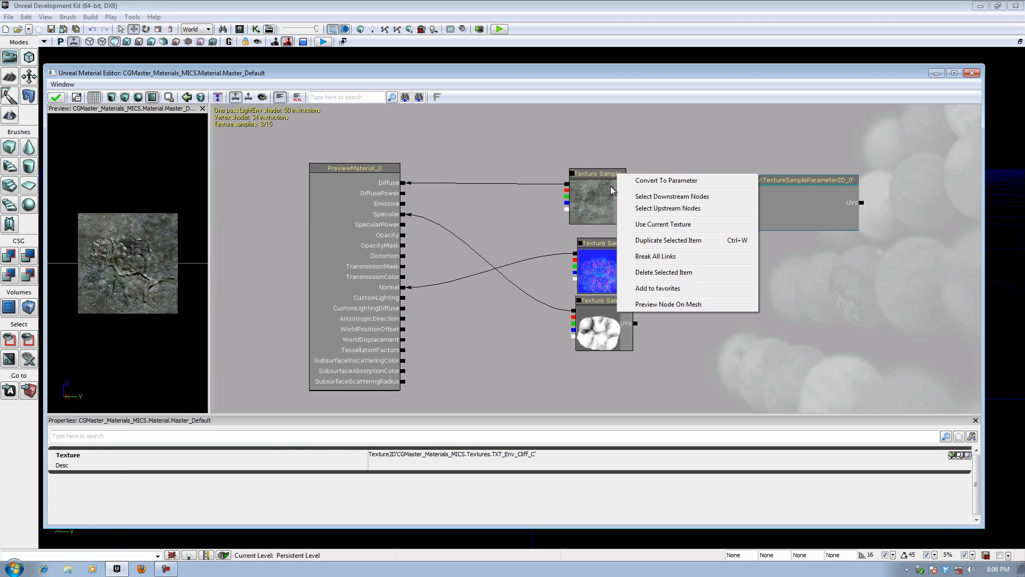
{"action": "left_click", "coordinate": [641, 184]}
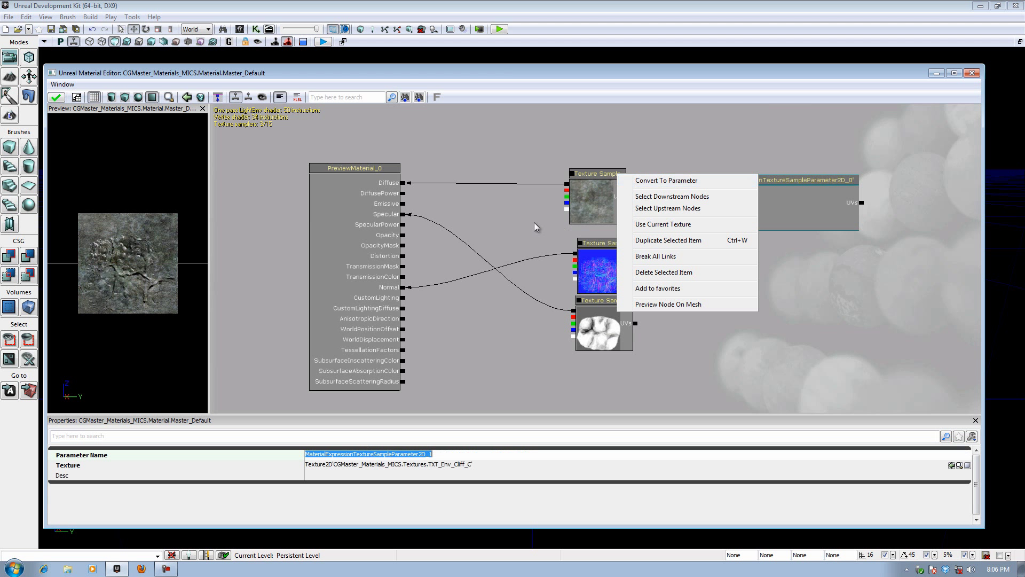
Delete the empty TextureSampleParameter2D node that has no texture assigned
{"action": "left_click_drag", "start_coordinate": [631, 208], "coordinate": [569, 148]}
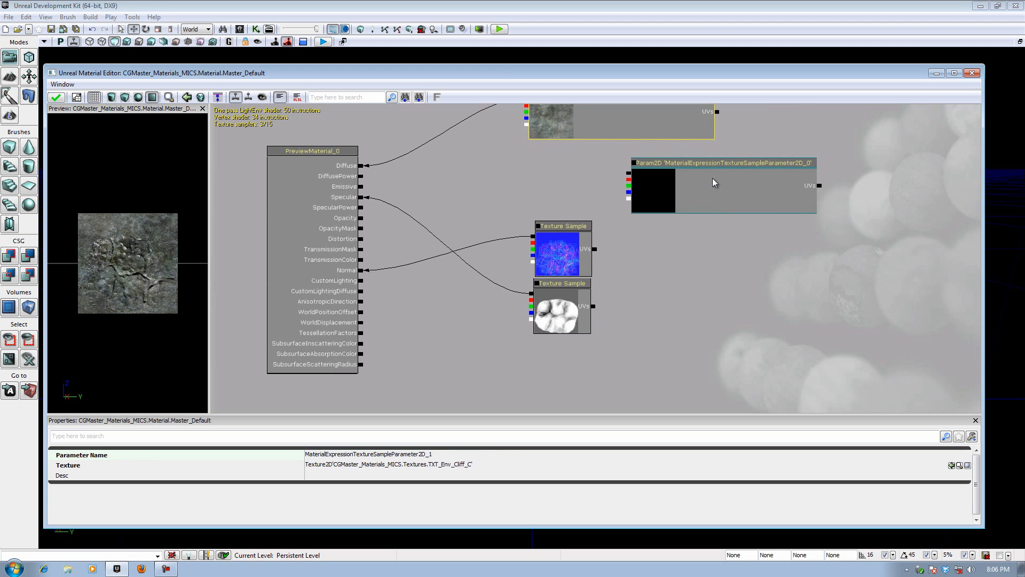
{"action": "left_click", "coordinate": [715, 183]}
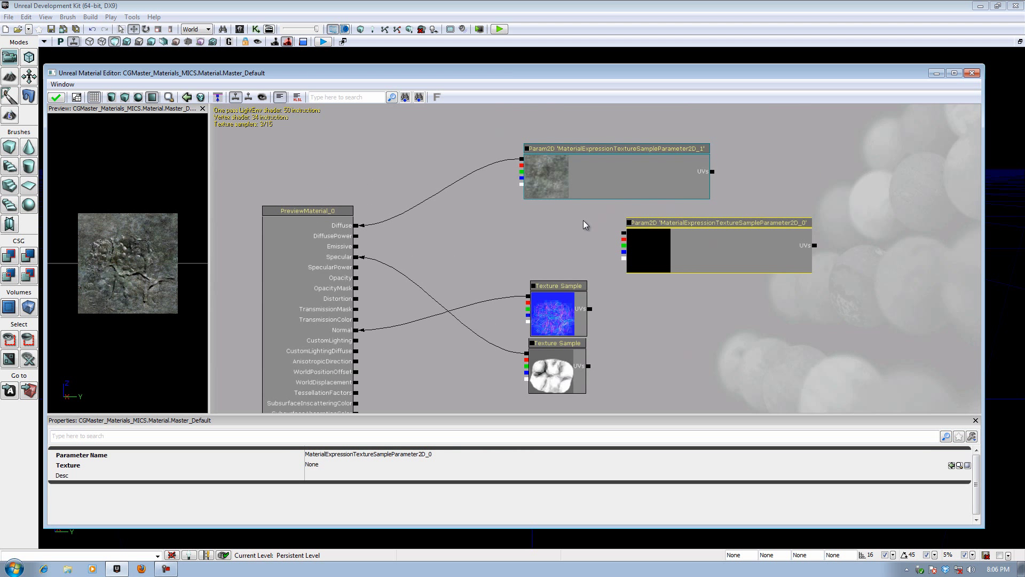
{"action": "key", "text": "Delete"}
Place the converted diffuse node just above the normal map sample and name its parameter Diffuse
{"action": "left_click", "coordinate": [603, 179]}
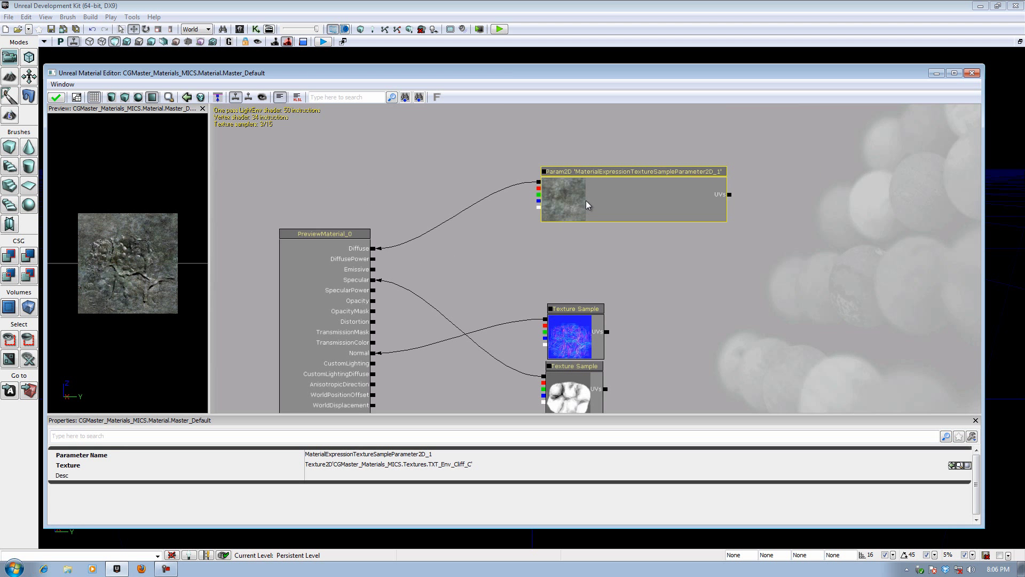
{"action": "left_click_drag", "start_coordinate": [587, 200], "coordinate": [592, 277]}
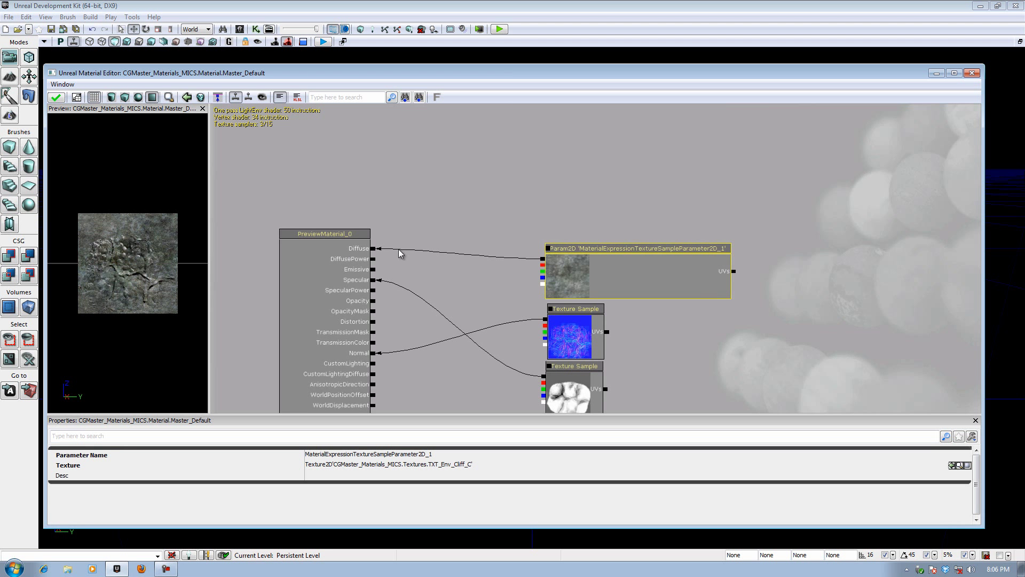
{"action": "left_click", "coordinate": [444, 454]}
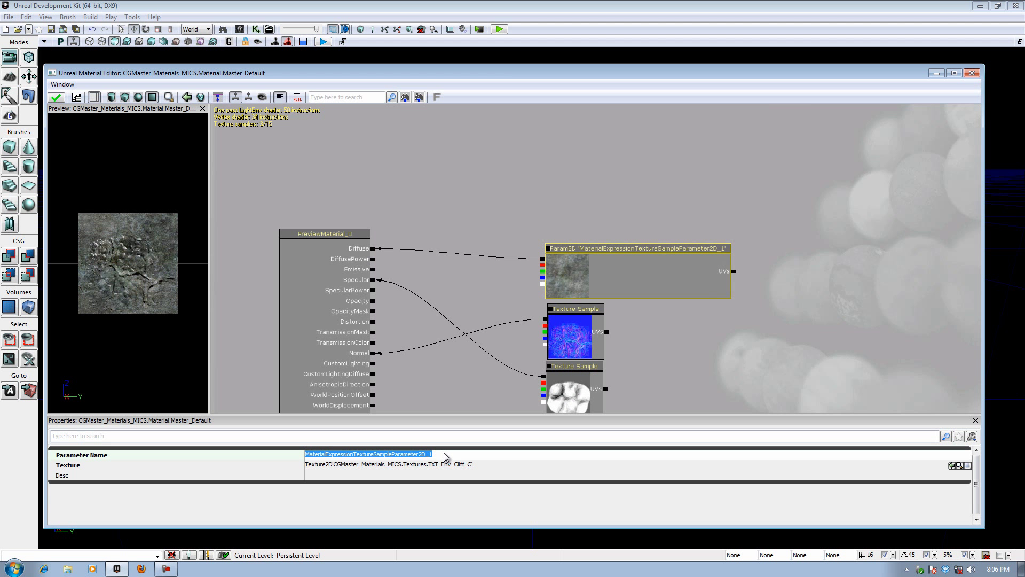
{"action": "type", "text": "Diffuse"}
{"action": "key", "text": "Return"}
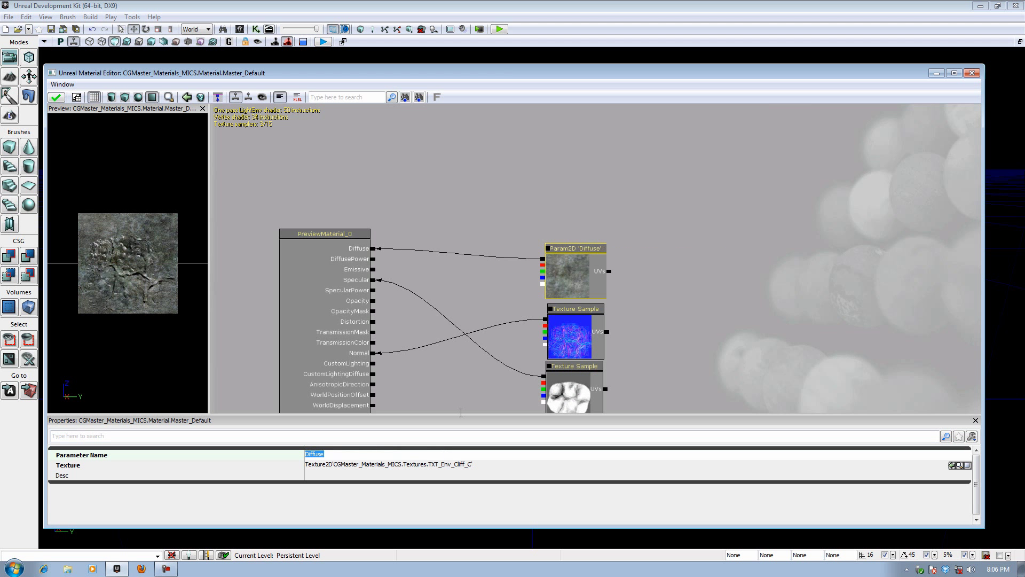
Space the normal and specular texture samples in a column beneath the Diffuse parameter node
{"action": "left_click", "coordinate": [470, 261]}
{"action": "left_click_drag", "start_coordinate": [486, 298], "coordinate": [494, 264]}
{"action": "left_click_drag", "start_coordinate": [631, 260], "coordinate": [612, 245]}
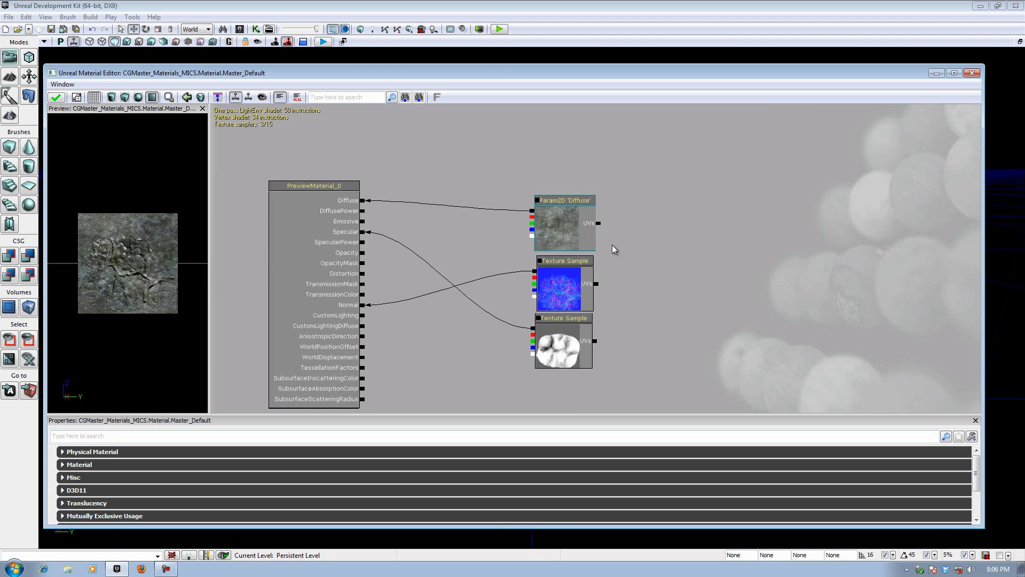
{"action": "left_click", "coordinate": [574, 222]}
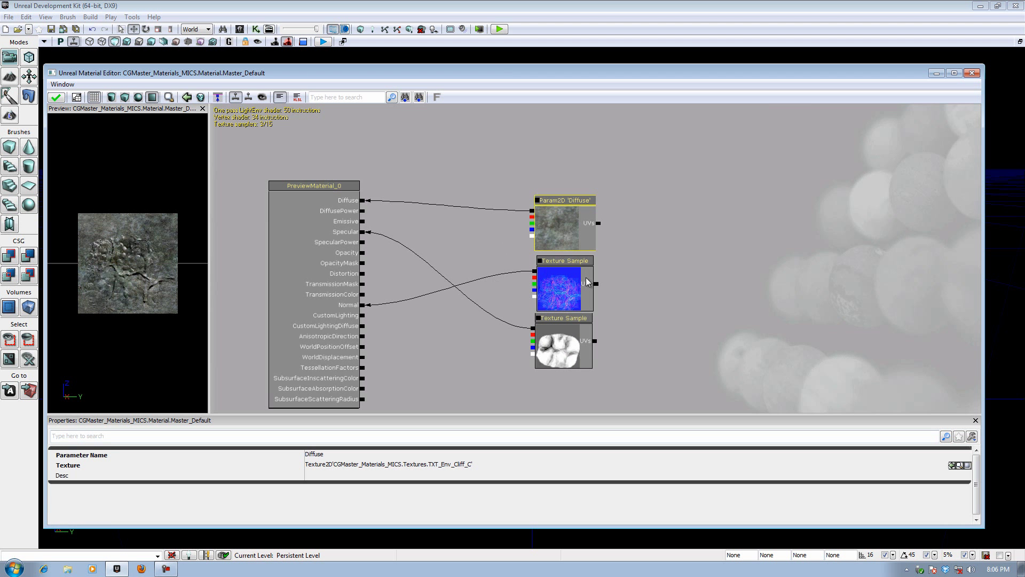
{"action": "left_click", "coordinate": [623, 268]}
{"action": "left_click", "coordinate": [569, 277]}
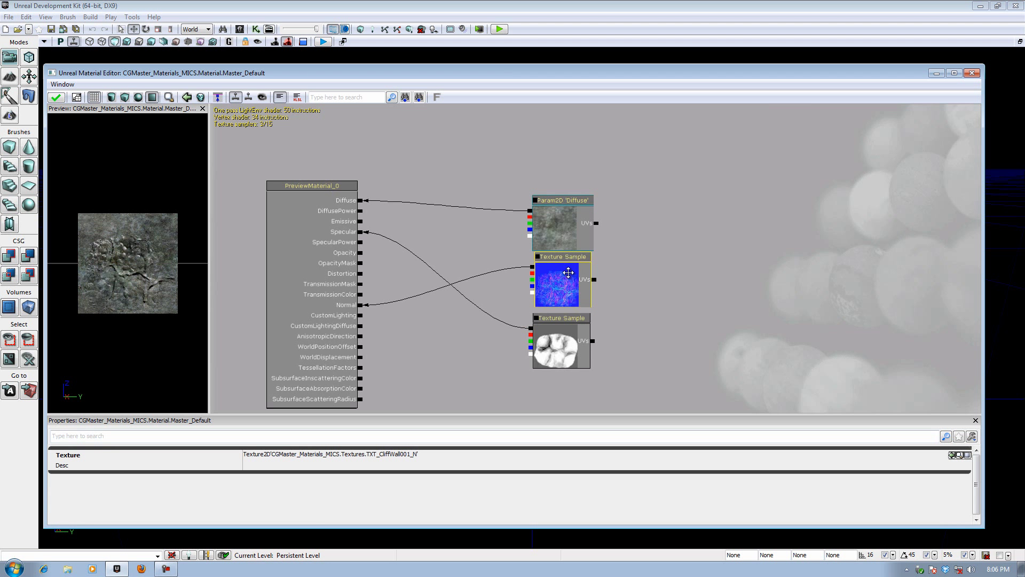
{"action": "left_click_drag", "start_coordinate": [610, 288], "coordinate": [626, 289]}
{"action": "left_click_drag", "start_coordinate": [578, 333], "coordinate": [584, 336]}
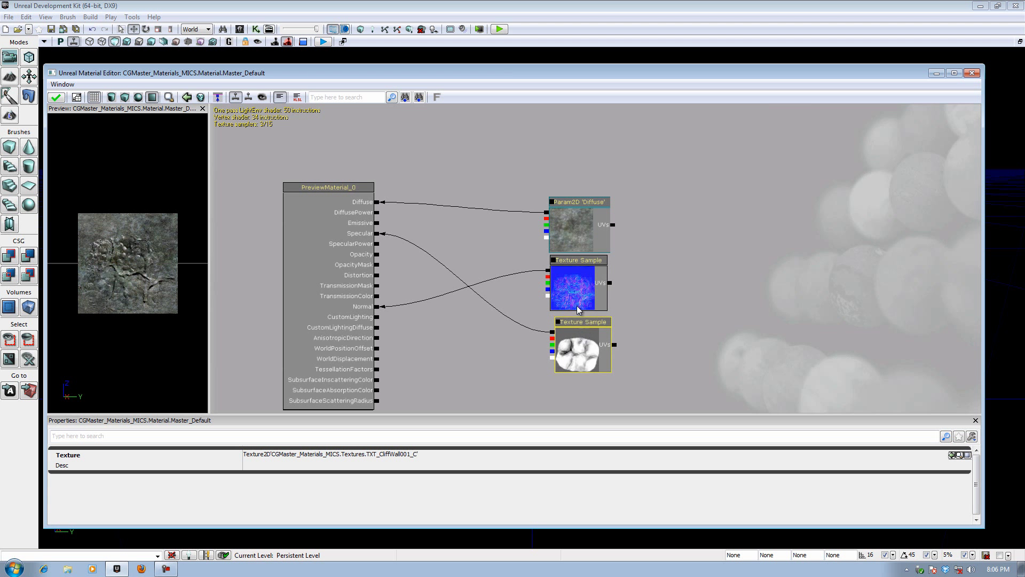
{"action": "left_click", "coordinate": [572, 287]}
{"action": "left_click_drag", "start_coordinate": [573, 287], "coordinate": [573, 288]}
{"action": "left_click", "coordinate": [633, 272]}
Examine the Diffuse parameter's name and assigned texture properties
{"action": "left_click", "coordinate": [580, 233]}
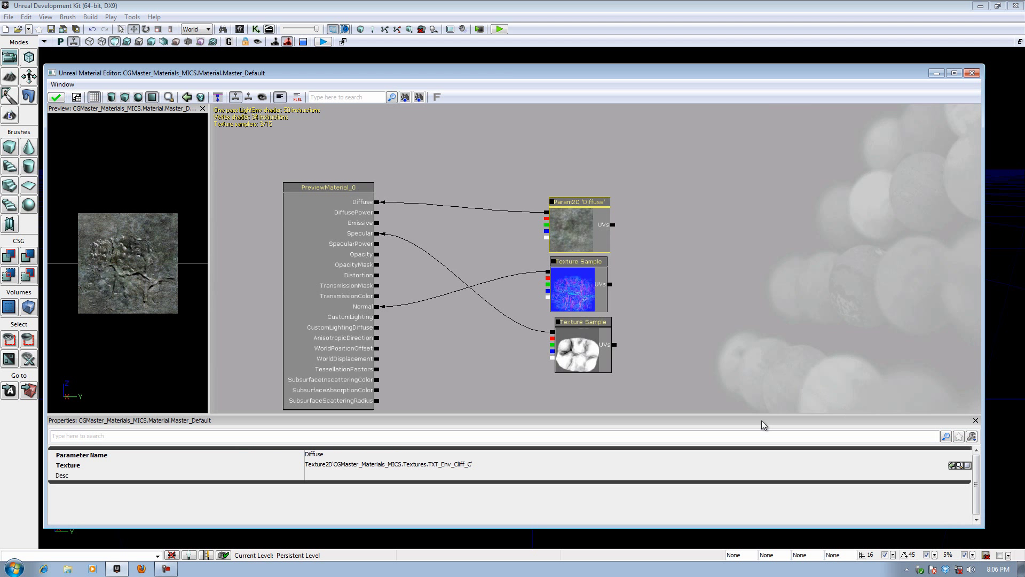
{"action": "left_click", "coordinate": [364, 463]}
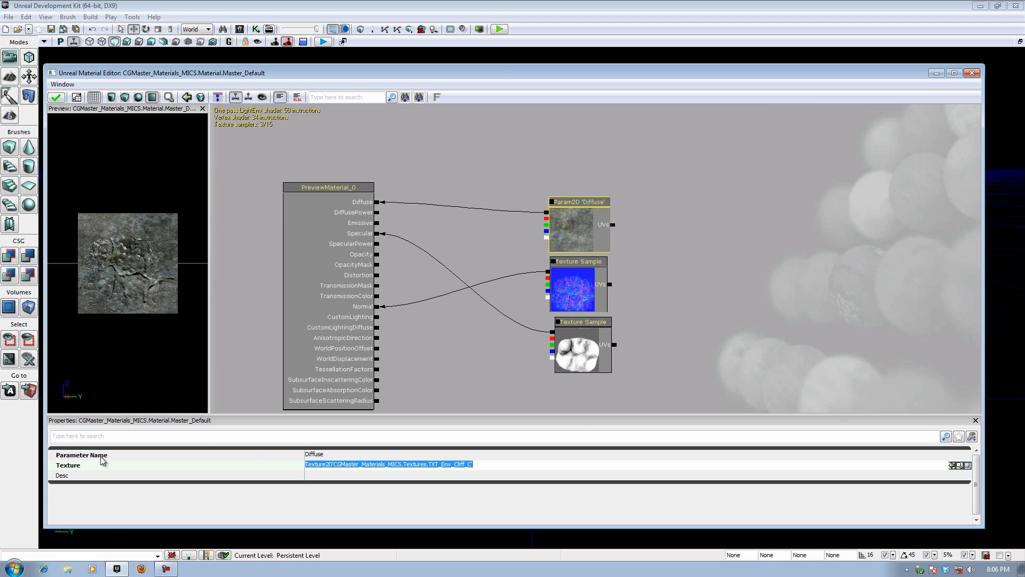
{"action": "left_click_drag", "start_coordinate": [504, 257], "coordinate": [549, 242]}
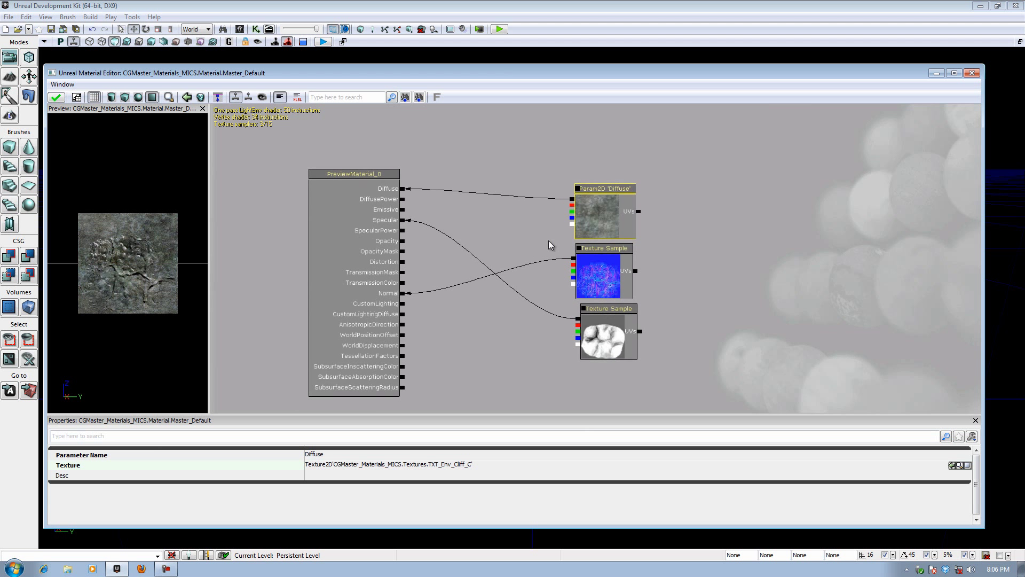
{"action": "left_click", "coordinate": [482, 239]}
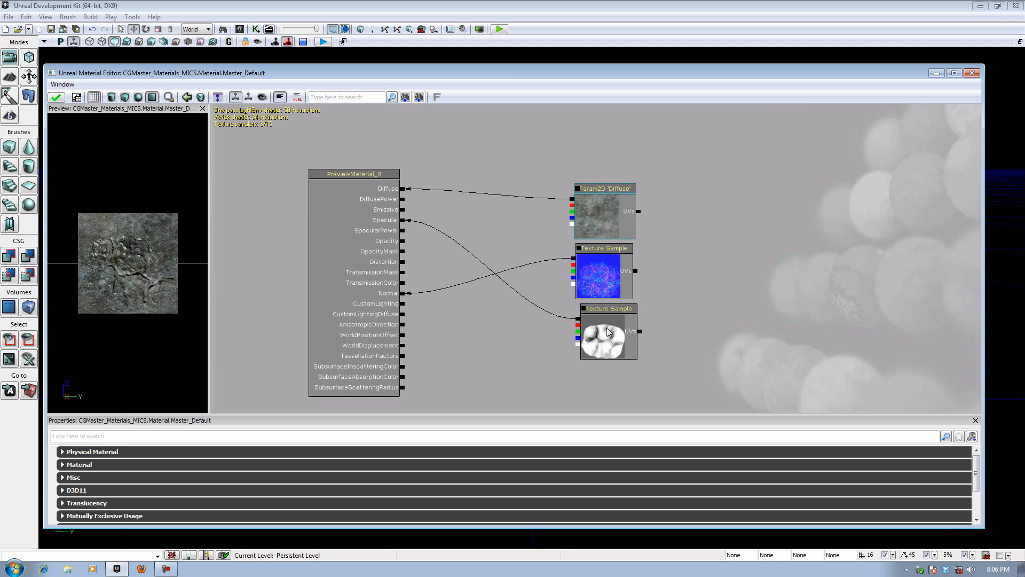
Align the specular texture sample directly beneath the normal map sample
{"action": "left_click_drag", "start_coordinate": [607, 328], "coordinate": [588, 333]}
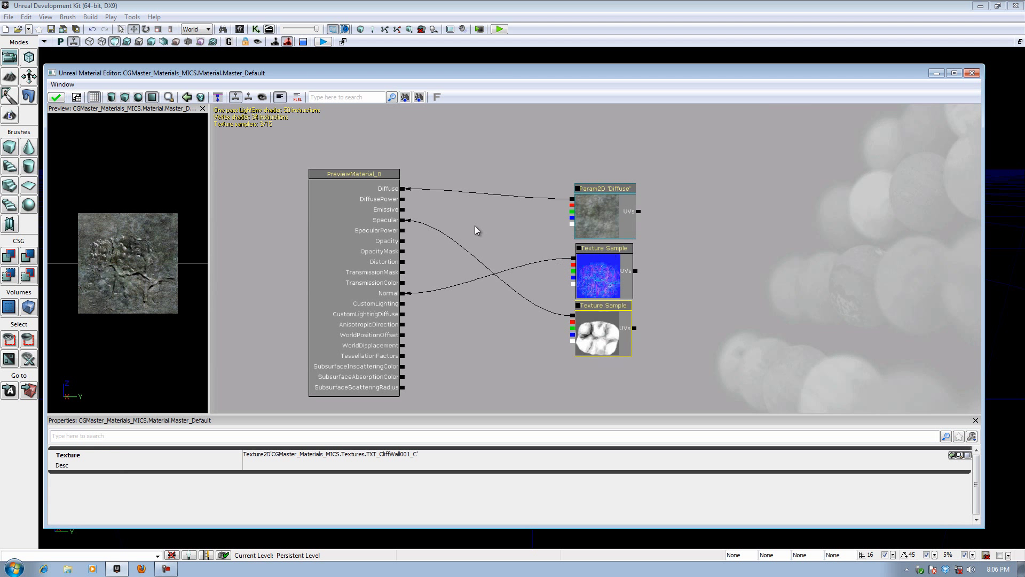
{"action": "left_click", "coordinate": [694, 287]}
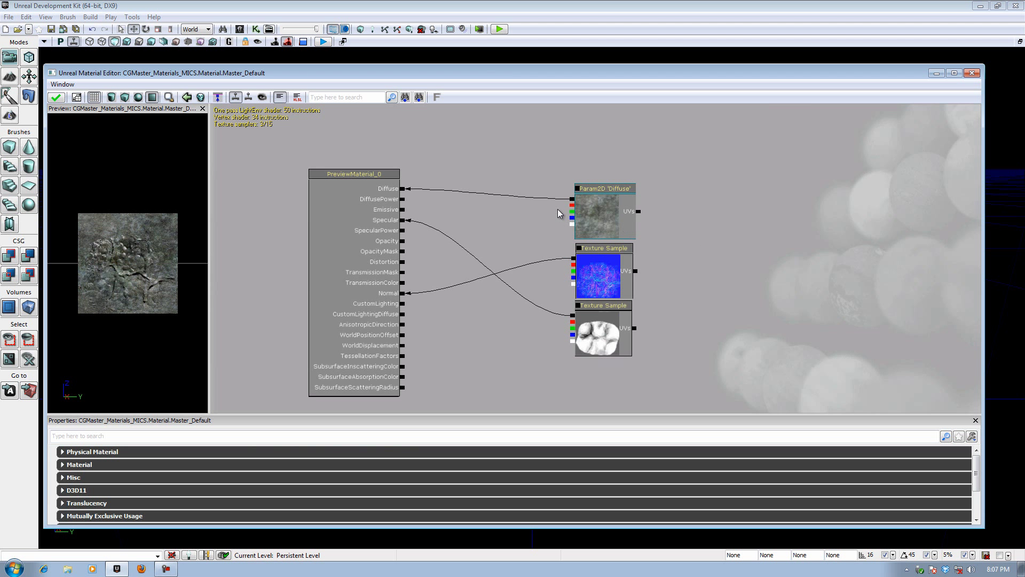
Convert the normal map texture sample into a parameter and name it Normal
{"action": "left_click_drag", "start_coordinate": [485, 218], "coordinate": [487, 198]}
{"action": "right_click", "coordinate": [610, 229]}
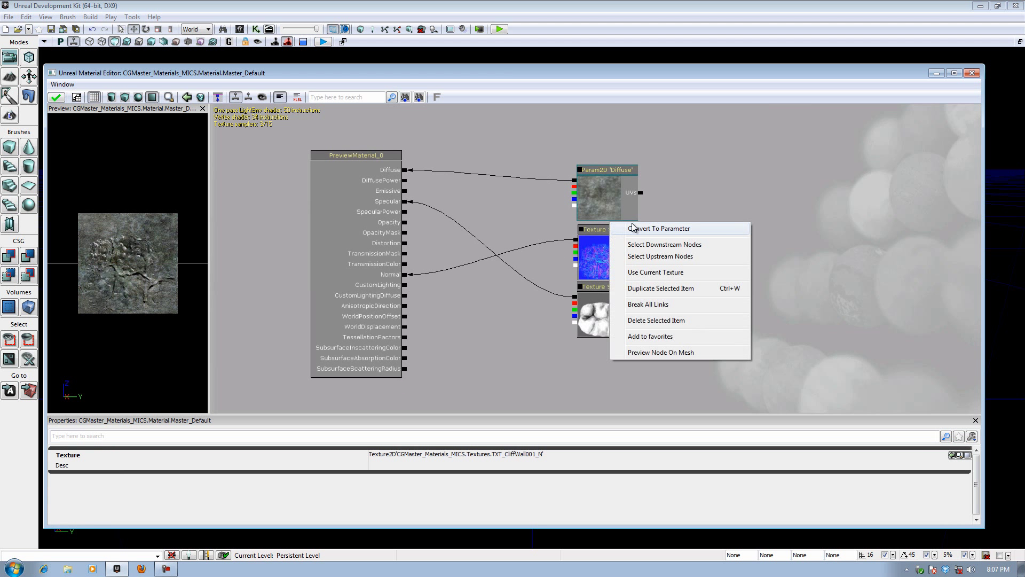
{"action": "left_click", "coordinate": [633, 230]}
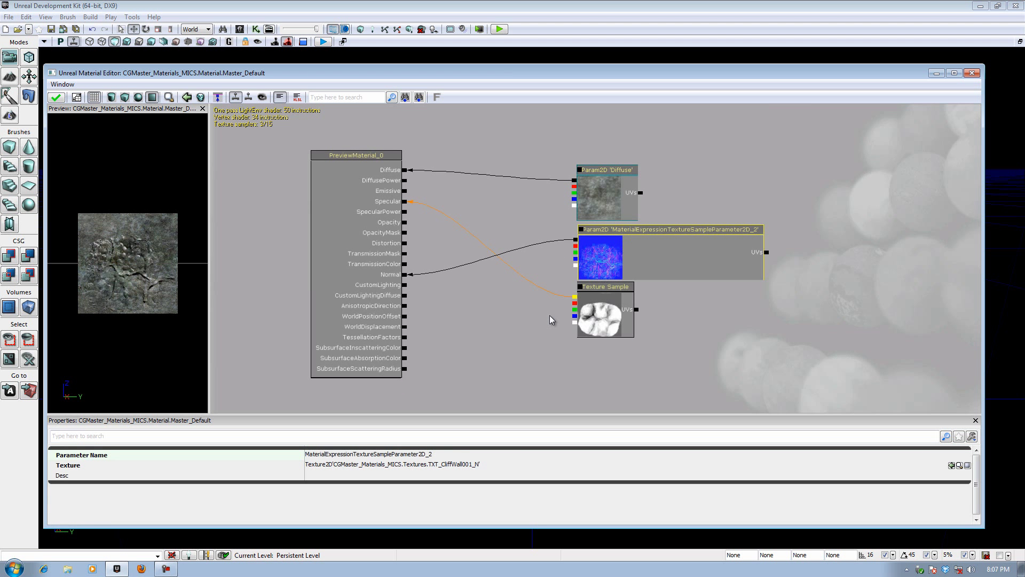
{"action": "left_click", "coordinate": [378, 454]}
{"action": "type", "text": "Normal"}
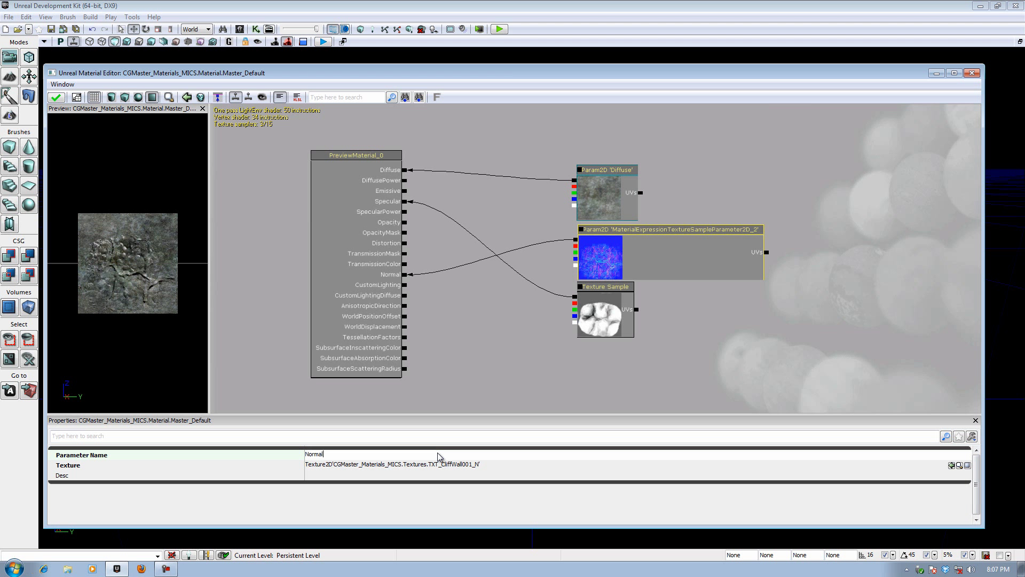
{"action": "key", "text": "Return"}
Try to name the specular texture sample by entering Specular as its Texture value without converting it to a parameter
{"action": "left_click", "coordinate": [606, 320]}
{"action": "left_click", "coordinate": [357, 453]}
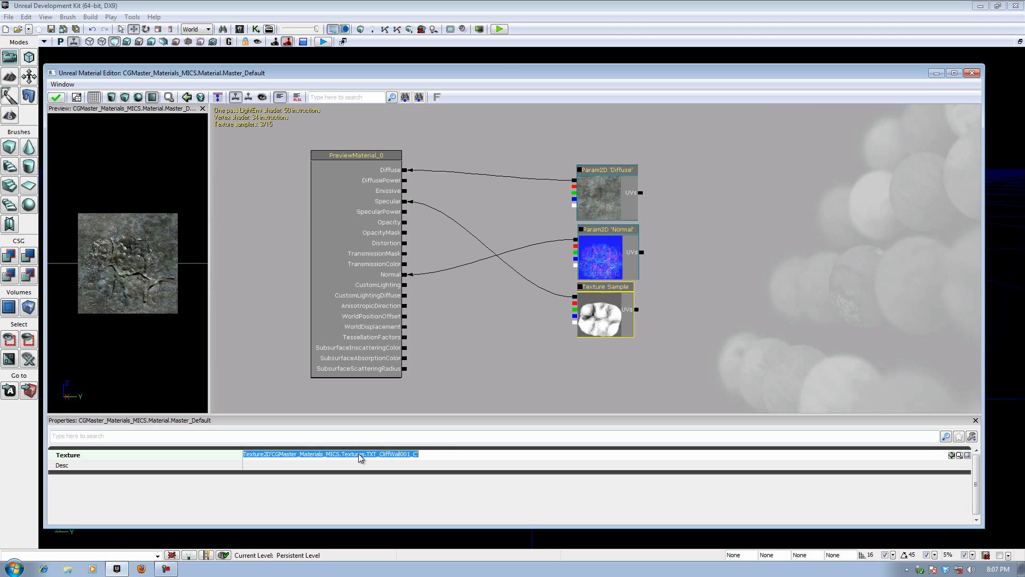
{"action": "type", "text": "Specular"}
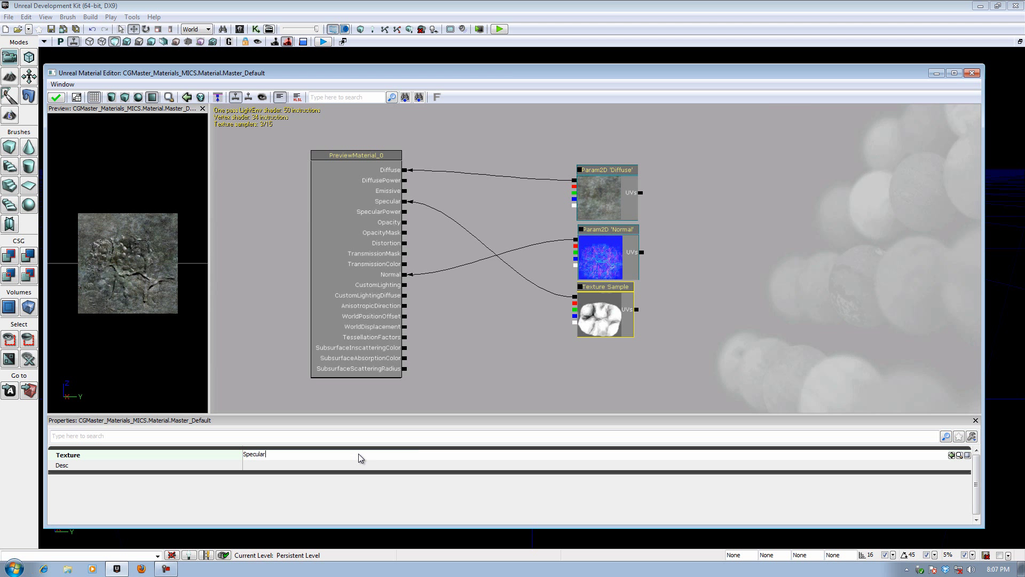
{"action": "key", "text": "Return"}
{"action": "left_click", "coordinate": [520, 332]}
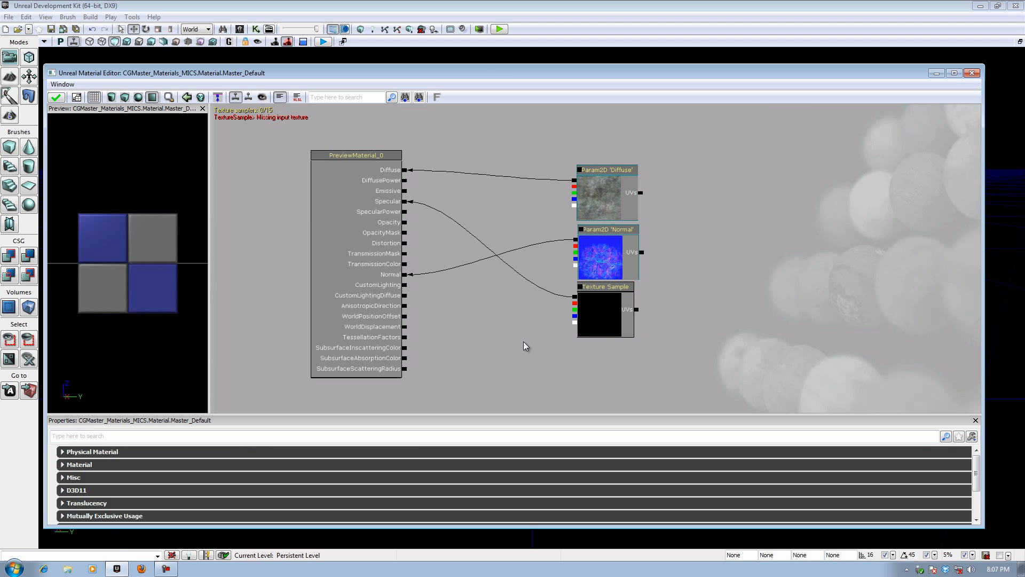
Convert the specular texture sample into a parameter and name it Specular
{"action": "left_click", "coordinate": [610, 304]}
{"action": "right_click", "coordinate": [611, 299]}
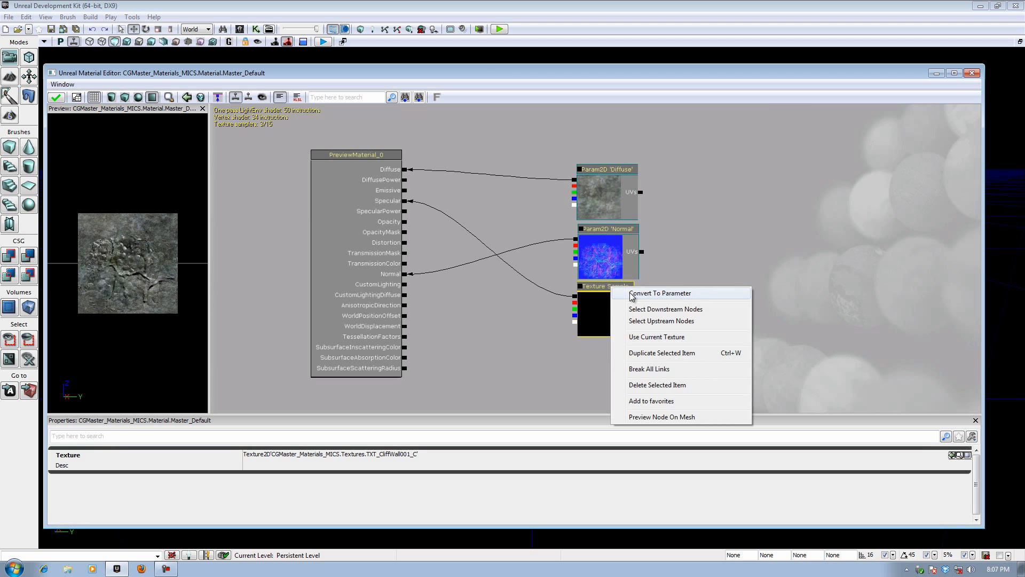
{"action": "left_click", "coordinate": [636, 307]}
{"action": "left_click", "coordinate": [425, 454]}
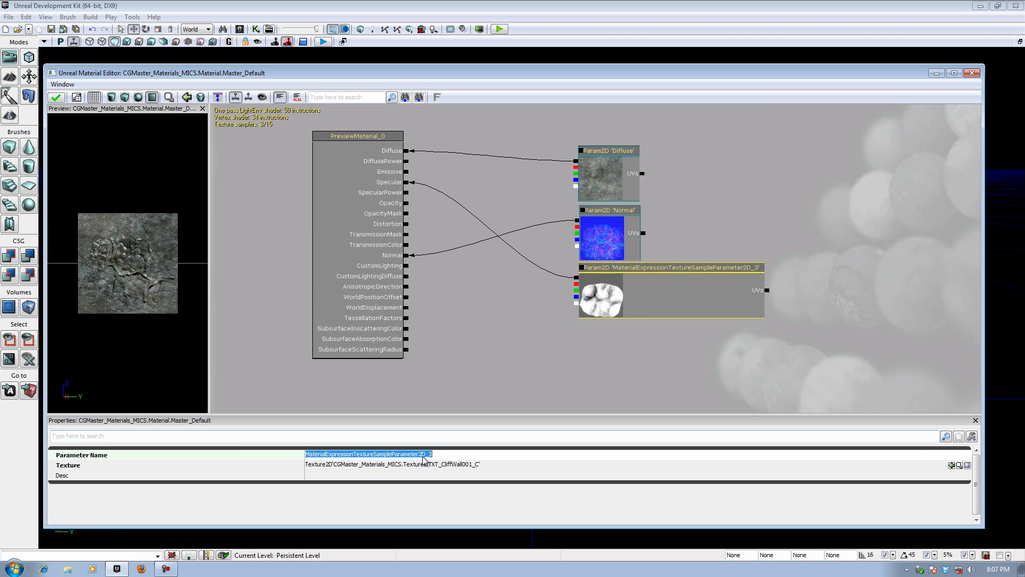
{"action": "type", "text": "Specular"}
{"action": "key", "text": "Return"}
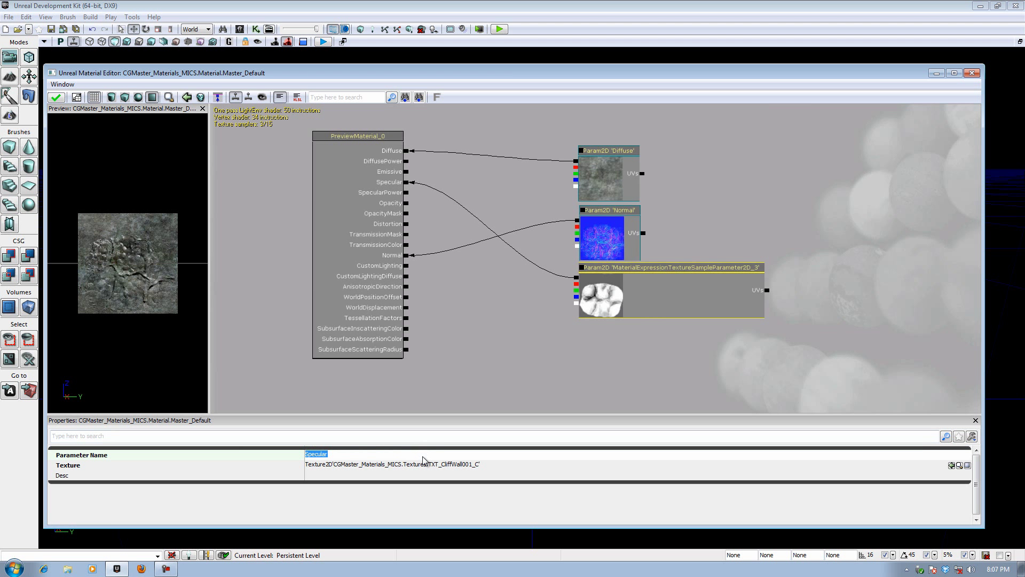
Move the Specular parameter node slightly down to leave a small gap beneath the Normal node
{"action": "left_click", "coordinate": [486, 360]}
{"action": "left_click_drag", "start_coordinate": [630, 311], "coordinate": [615, 333]}
{"action": "left_click", "coordinate": [616, 336]}
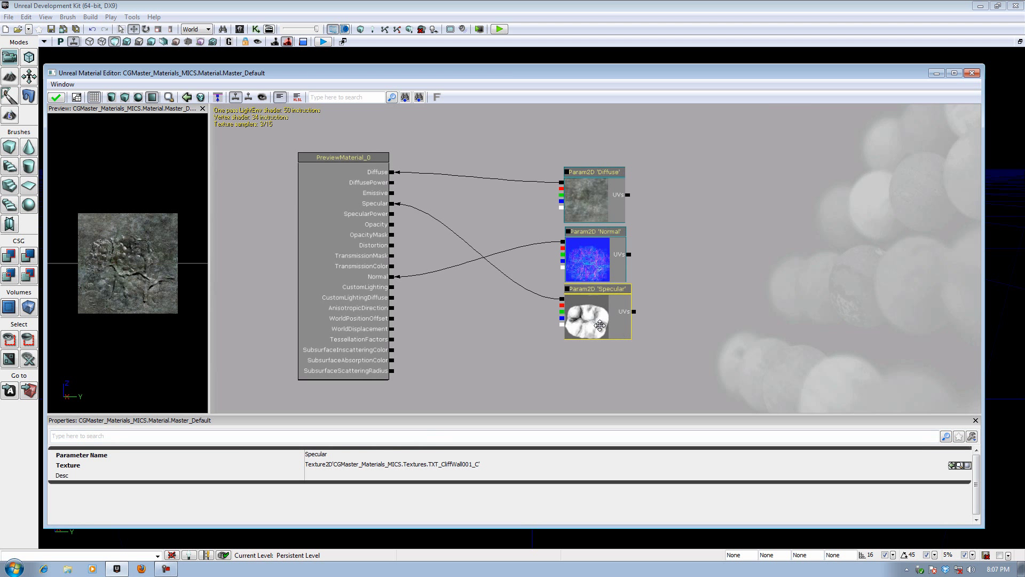
{"action": "left_click", "coordinate": [477, 327]}
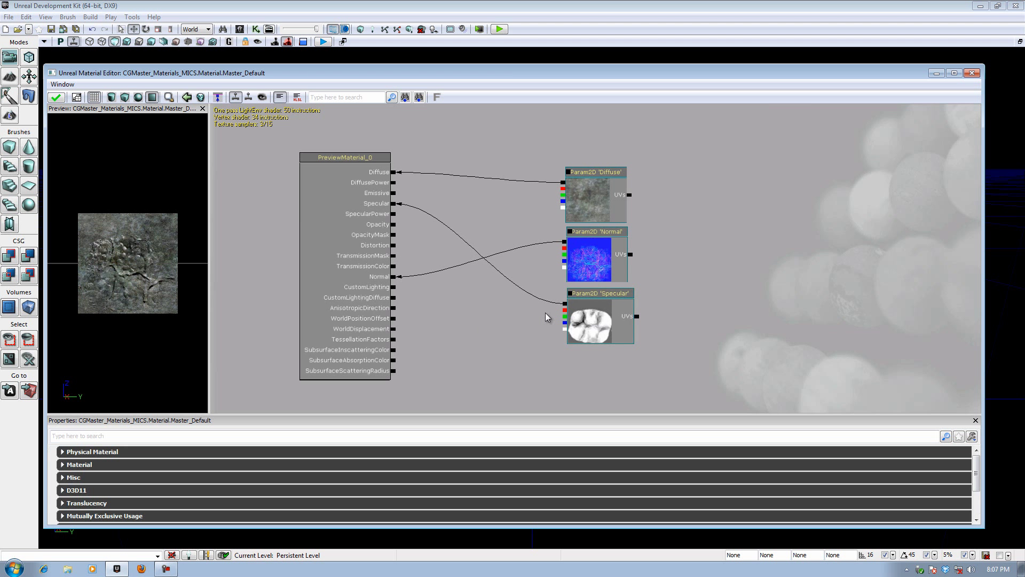
Apply the changes to Master_Default and minimise the Material Editor to return to the Content Browser
{"action": "left_click", "coordinate": [57, 98]}
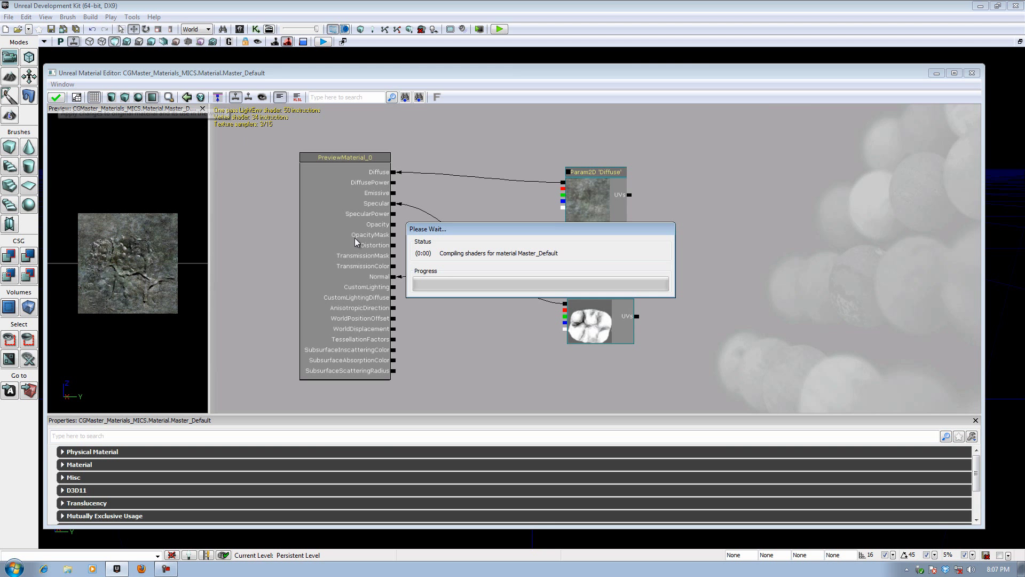
{"action": "left_click", "coordinate": [936, 73]}
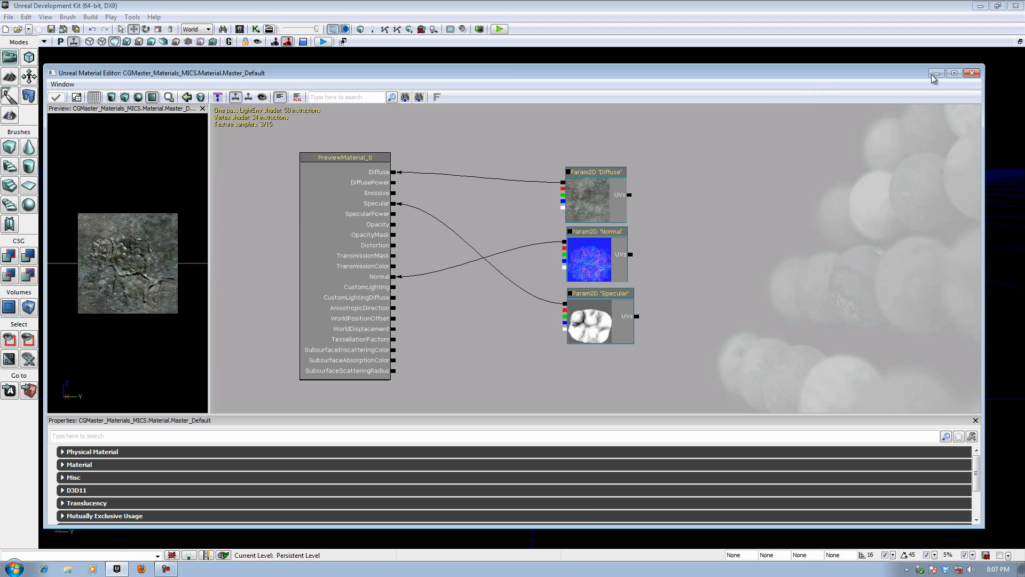
{"action": "left_click", "coordinate": [498, 325]}
{"action": "left_click_drag", "start_coordinate": [489, 76], "coordinate": [611, 61]}
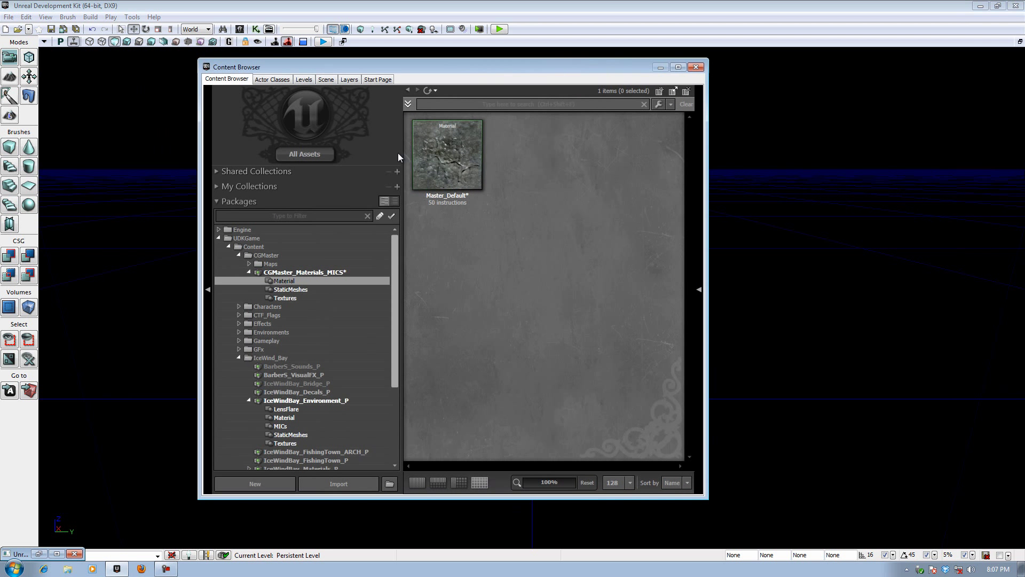
Create a constant material instance from Master_Default, named MIC_Rock, in the Material group of CGMaster_Materials_MICS
{"action": "right_click", "coordinate": [457, 154]}
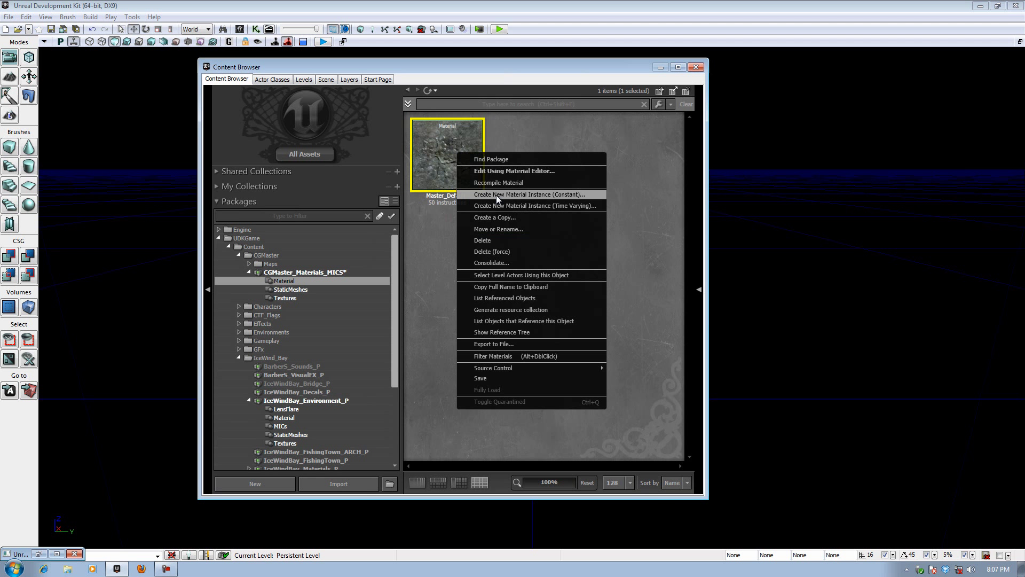
{"action": "left_click", "coordinate": [569, 194]}
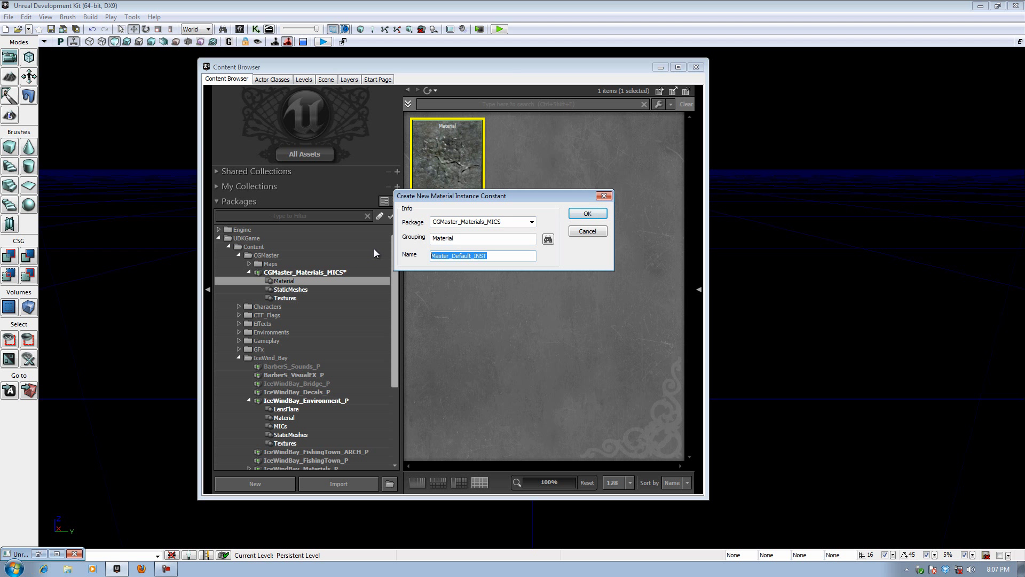
{"action": "type", "text": "MIC_Rock"}
{"action": "key", "text": "Return"}
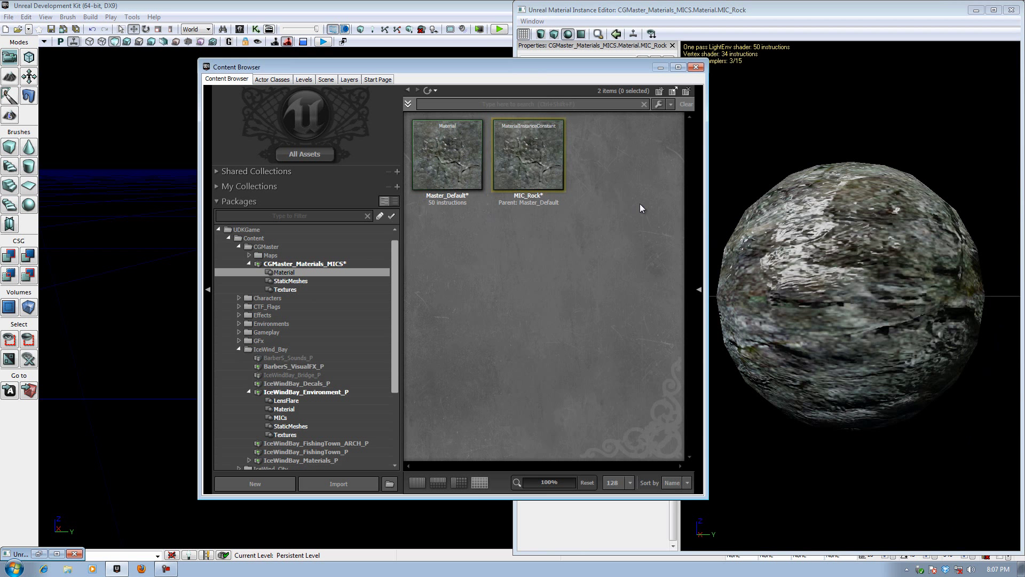
Preview MIC_Rock on a flat plane, widen its editor window and bring the Content Browser in front of it
{"action": "left_click", "coordinate": [581, 33]}
{"action": "left_click_drag", "start_coordinate": [850, 210], "coordinate": [748, 323]}
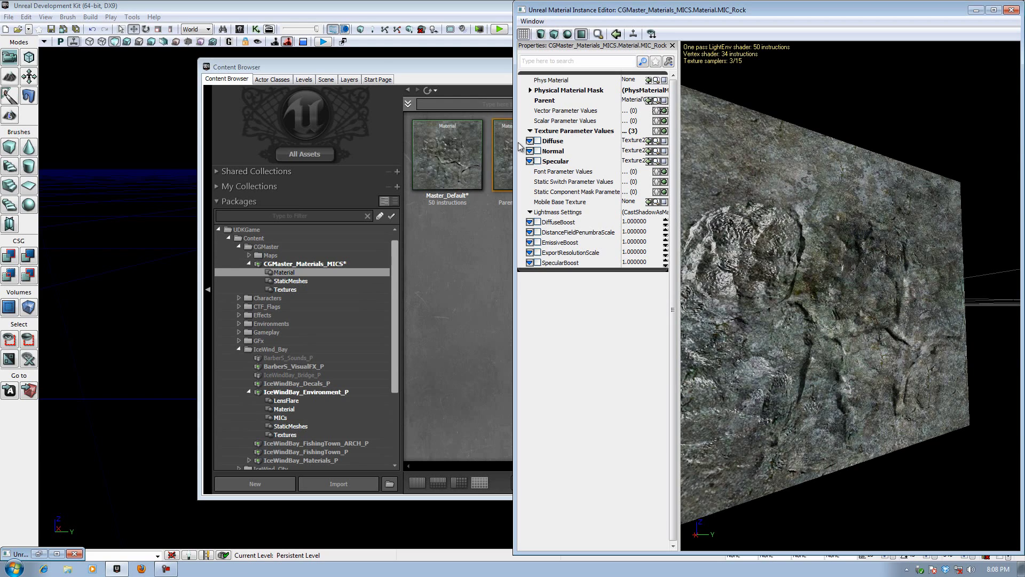
{"action": "left_click_drag", "start_coordinate": [514, 149], "coordinate": [303, 159]}
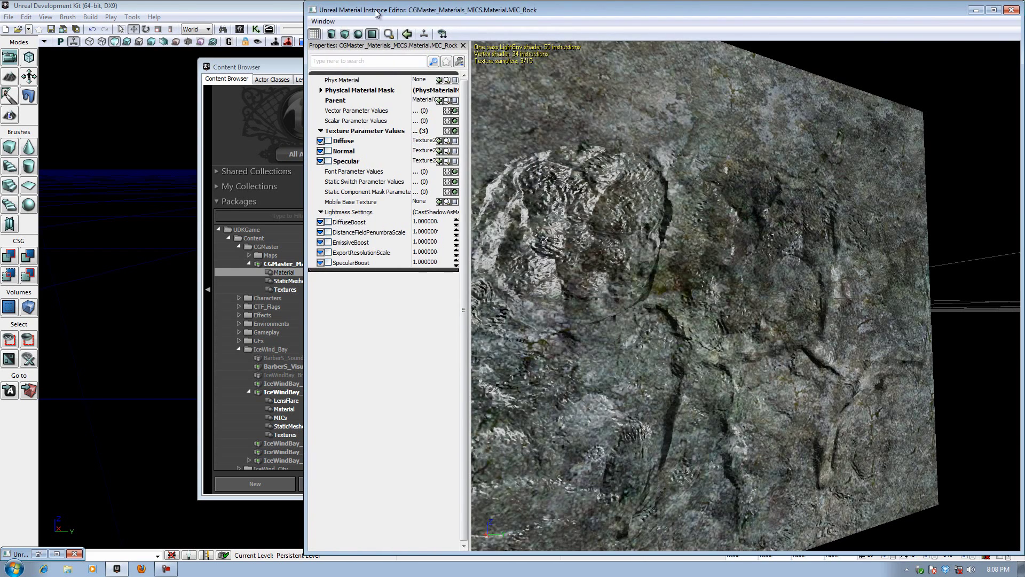
{"action": "left_click_drag", "start_coordinate": [247, 67], "coordinate": [92, 56]}
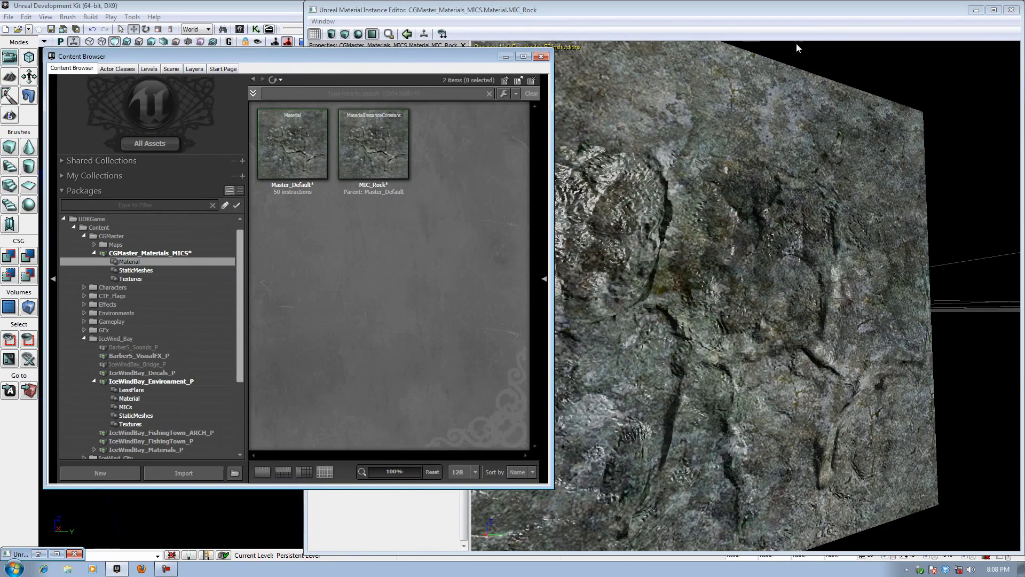
Close and reopen the MIC_Rock instance editor, then fit it as a smaller window beside the Content Browser's material thumbnails
{"action": "left_click", "coordinate": [994, 9]}
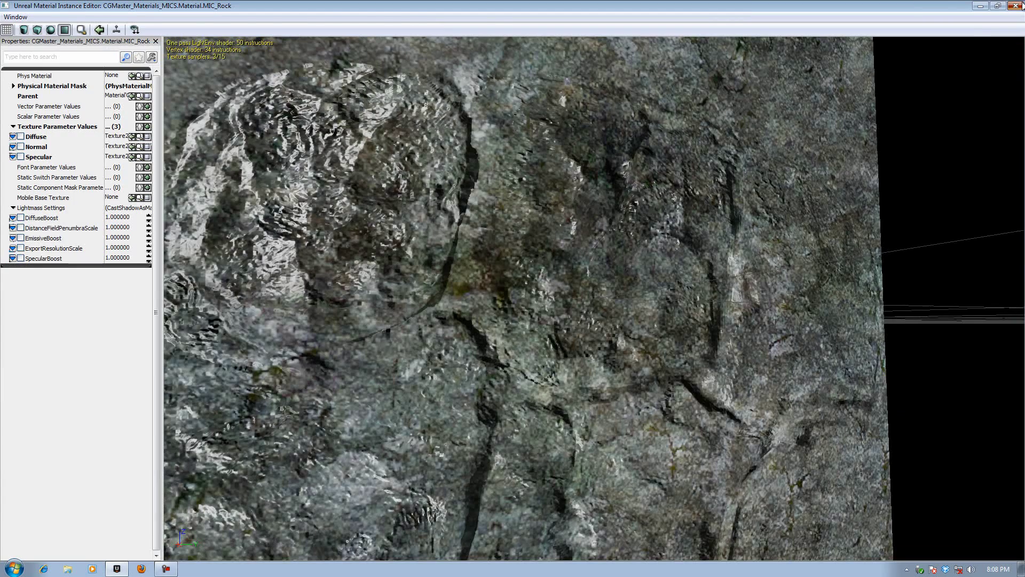
{"action": "left_click", "coordinate": [1015, 6]}
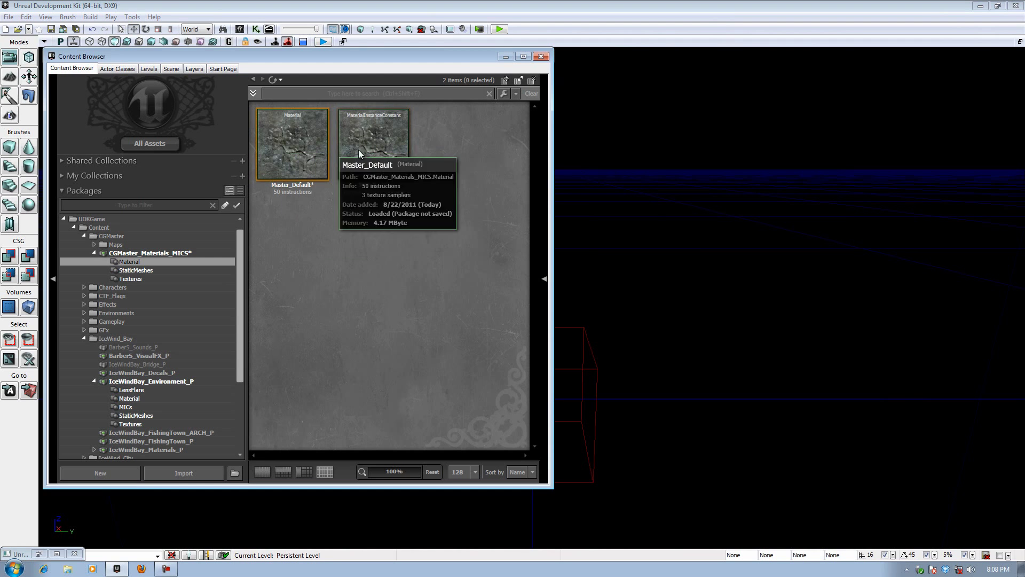
{"action": "double_click", "coordinate": [374, 140]}
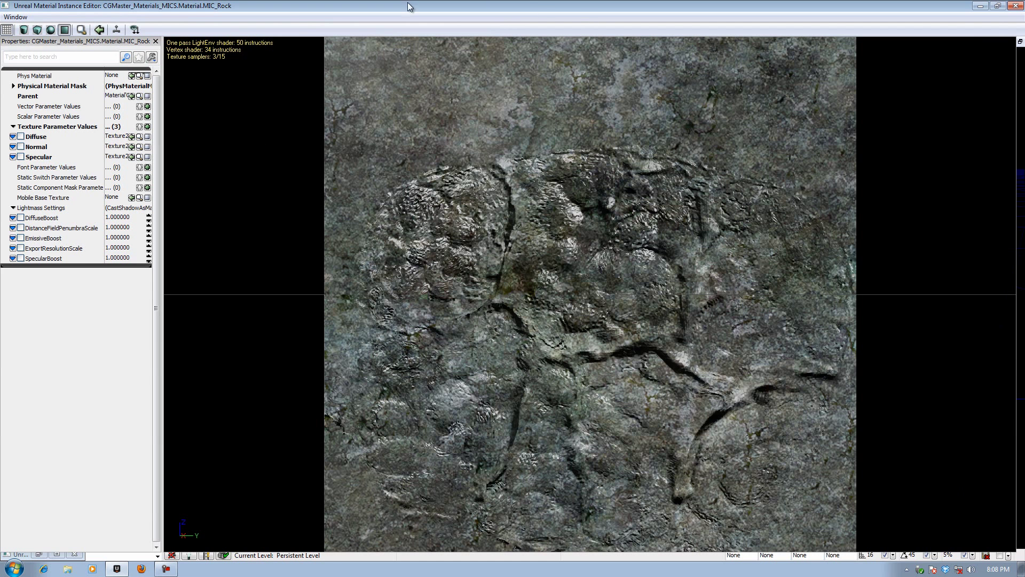
{"action": "double_click", "coordinate": [59, 7]}
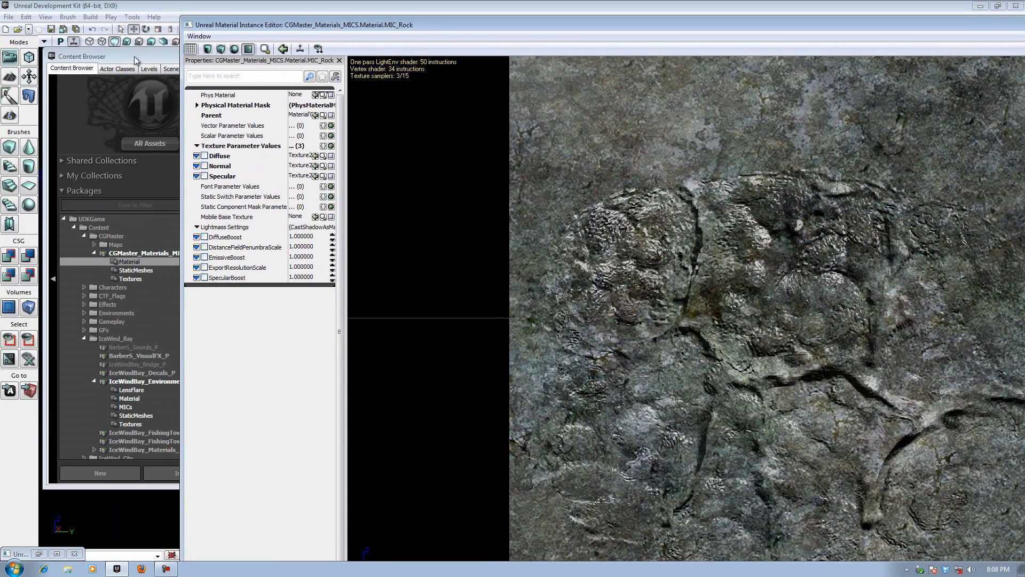
{"action": "left_click_drag", "start_coordinate": [180, 14], "coordinate": [601, 163]}
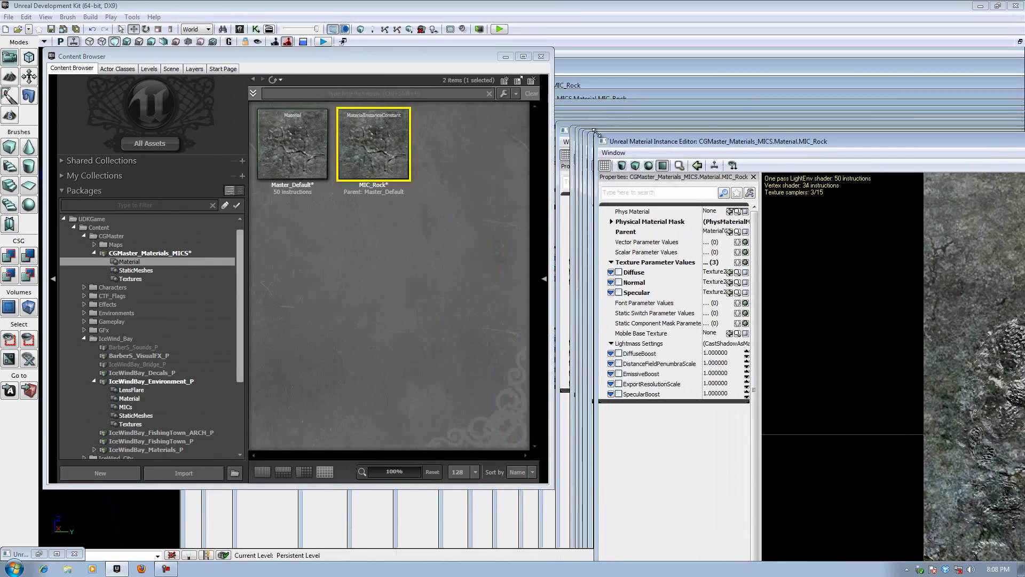
{"action": "left_click_drag", "start_coordinate": [692, 169], "coordinate": [508, 48]}
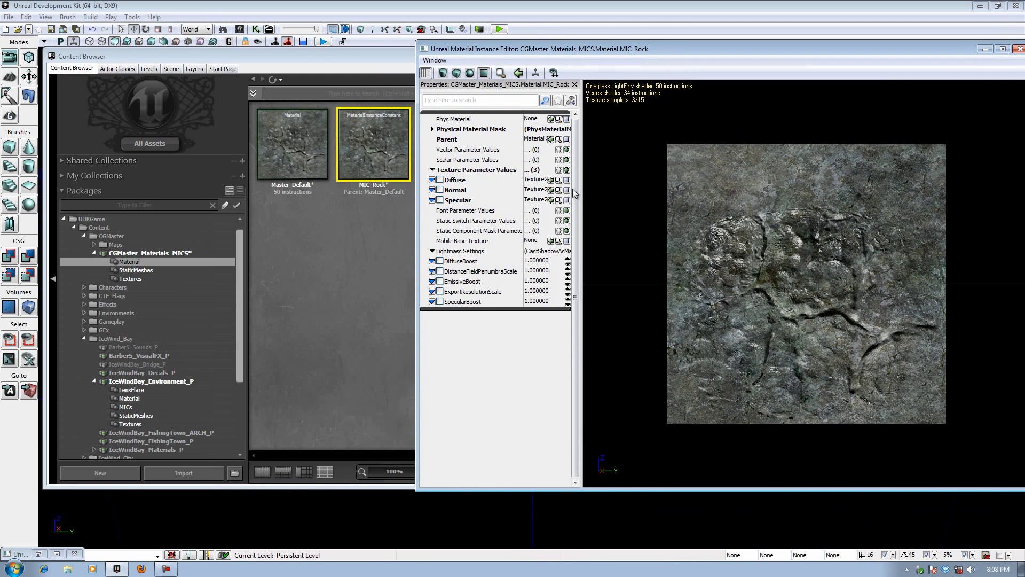
Widen MIC_Rock's properties area and its value column to make the texture parameter paths readable
{"action": "left_click_drag", "start_coordinate": [610, 199], "coordinate": [688, 196]}
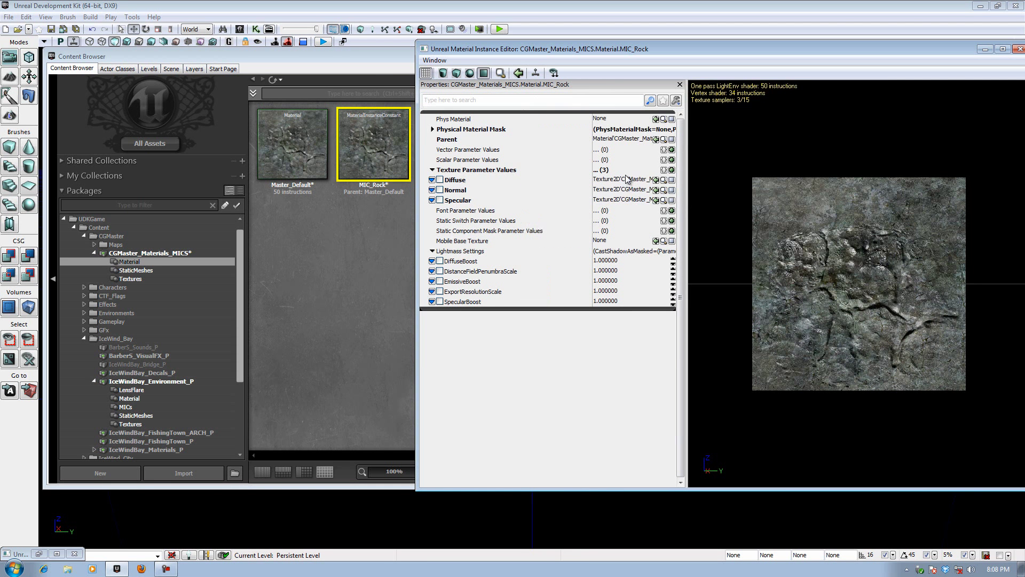
{"action": "left_click", "coordinate": [595, 182]}
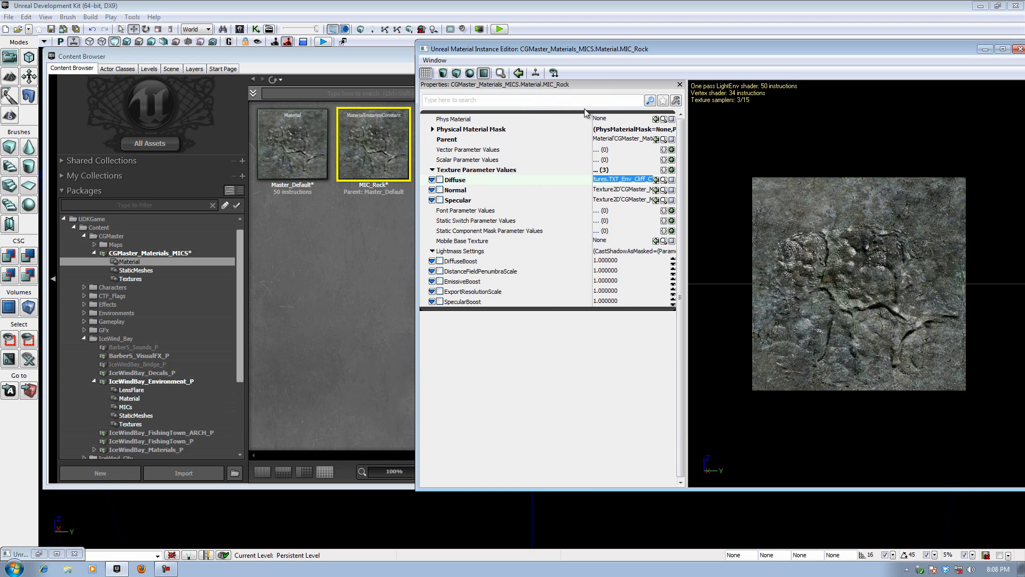
{"action": "left_click_drag", "start_coordinate": [594, 119], "coordinate": [522, 122]}
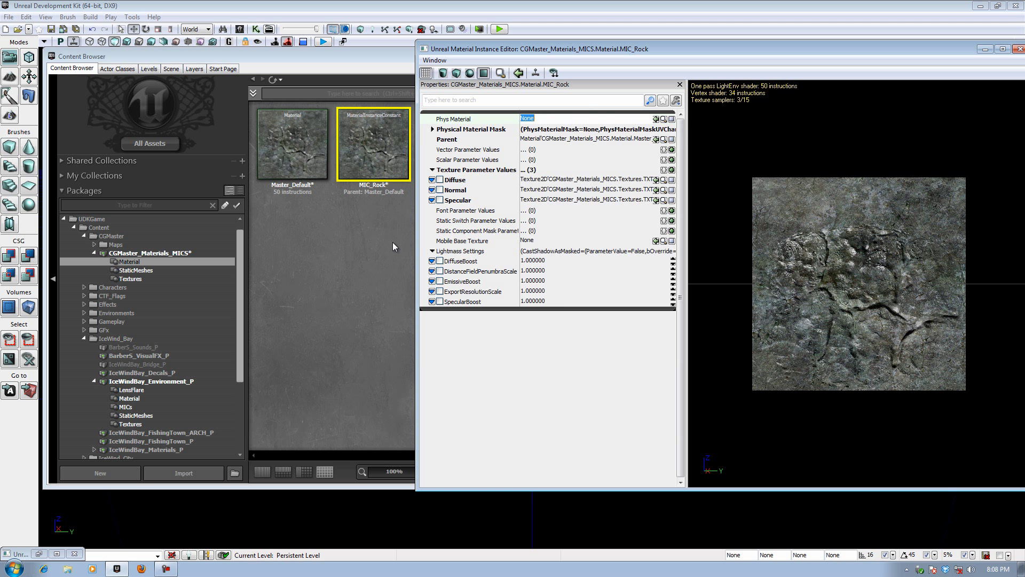
Create a copy of the MIC_Rock instance named MIC_Rock2 in the same package and group
{"action": "mouse_move", "coordinate": [310, 145]}
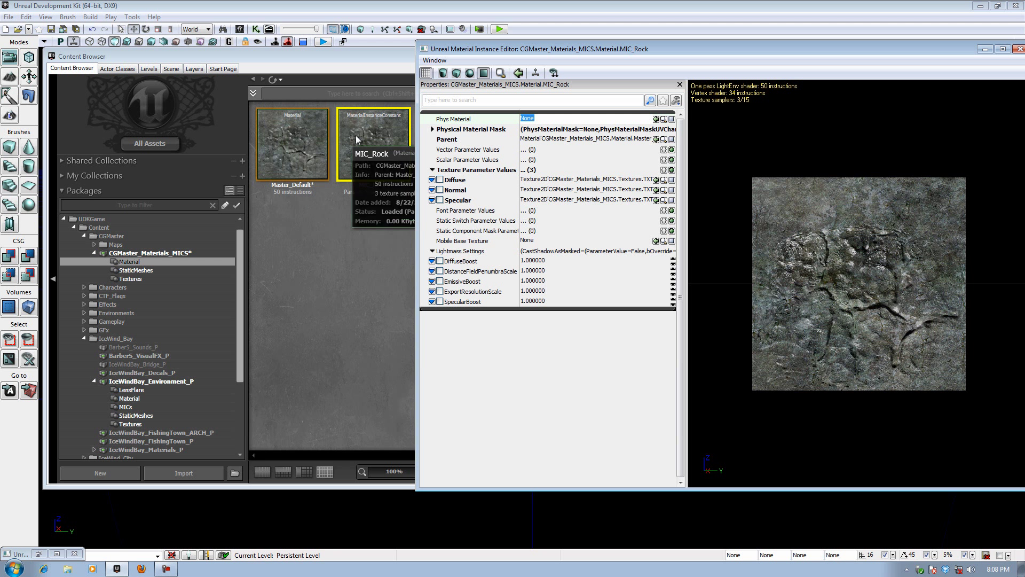
{"action": "mouse_move", "coordinate": [361, 126]}
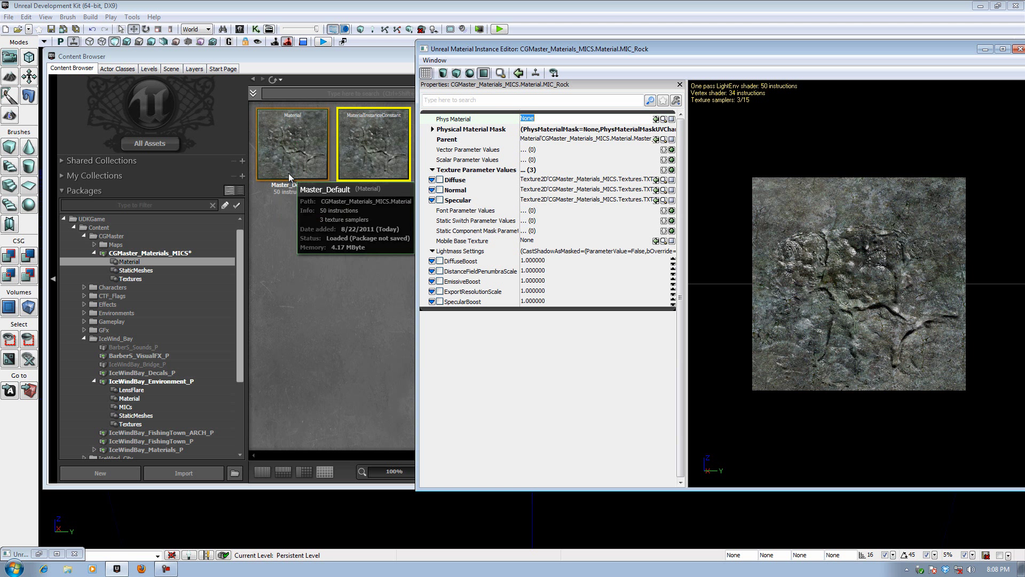
{"action": "mouse_move", "coordinate": [291, 163]}
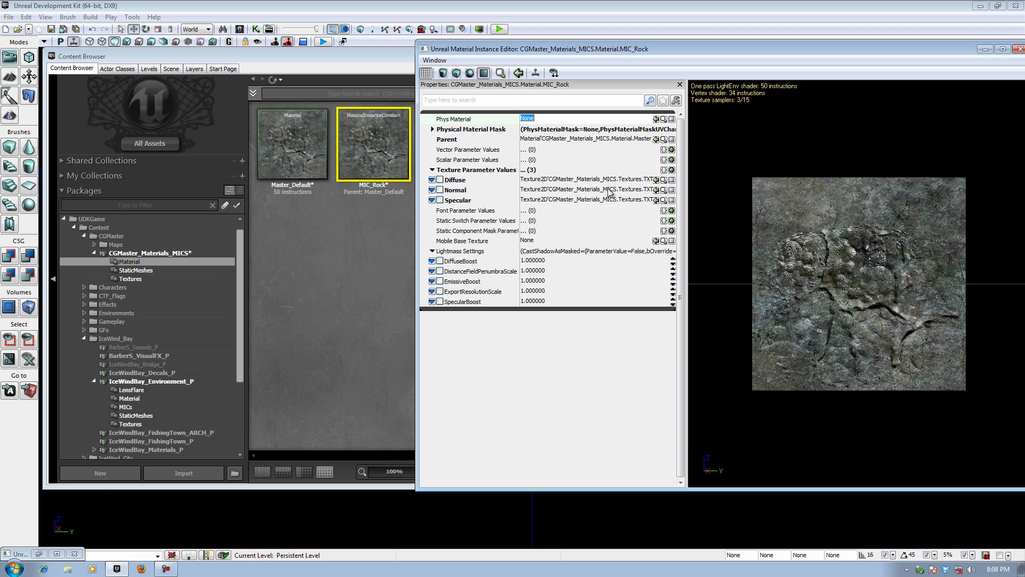
{"action": "right_click", "coordinate": [371, 143]}
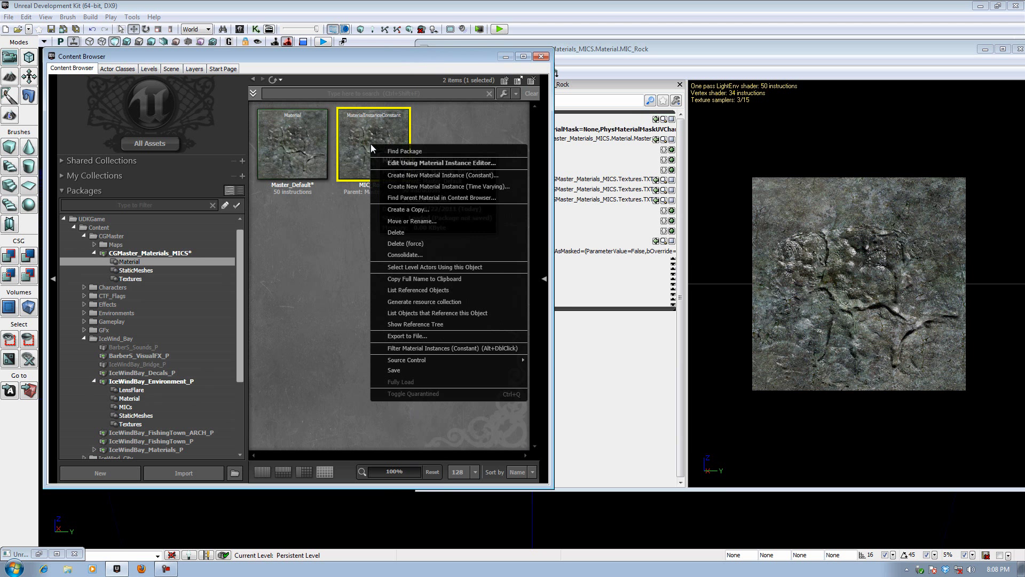
{"action": "left_click", "coordinate": [415, 212]}
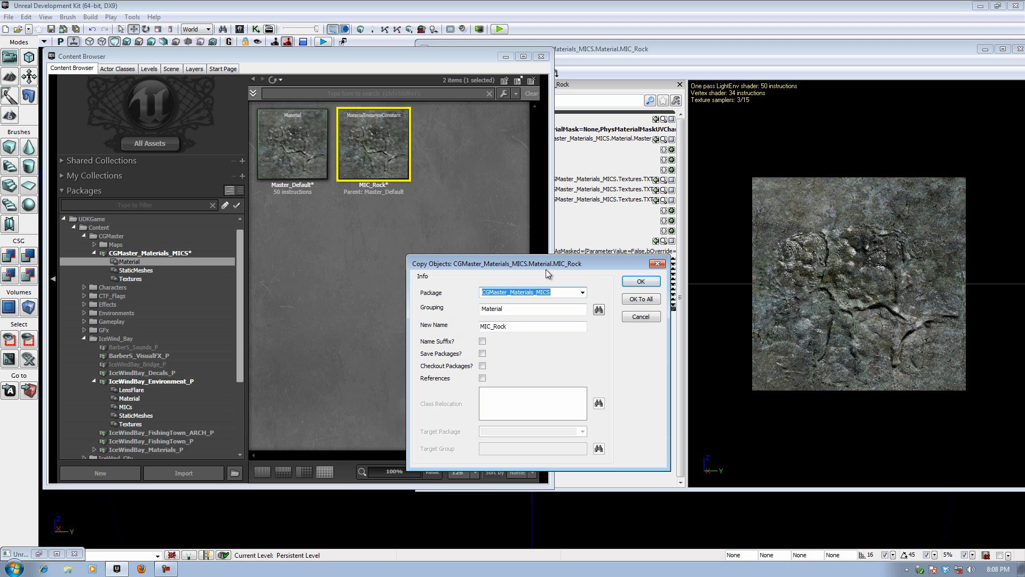
{"action": "left_click", "coordinate": [518, 324]}
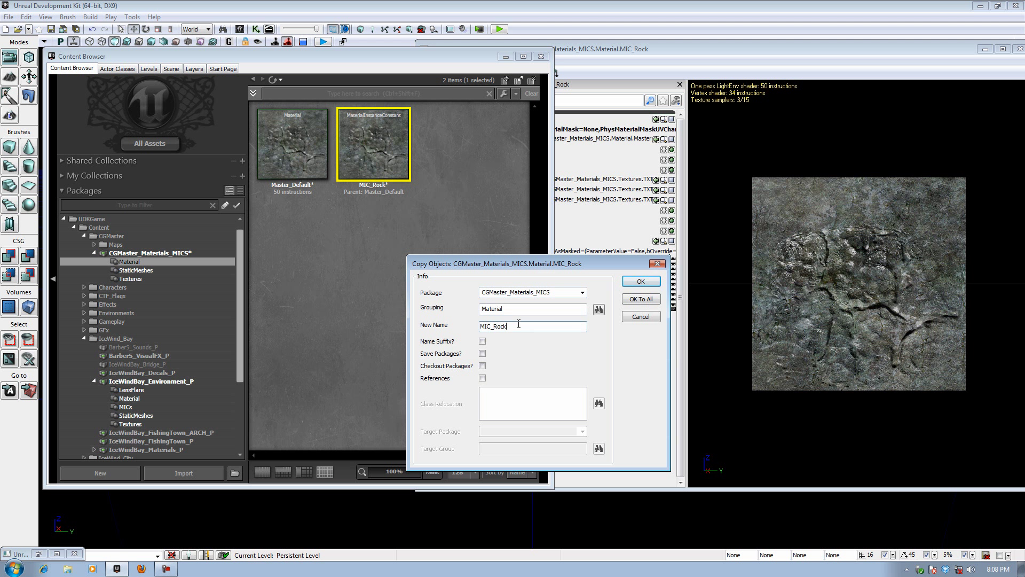
{"action": "type", "text": "2"}
{"action": "key", "text": "Return"}
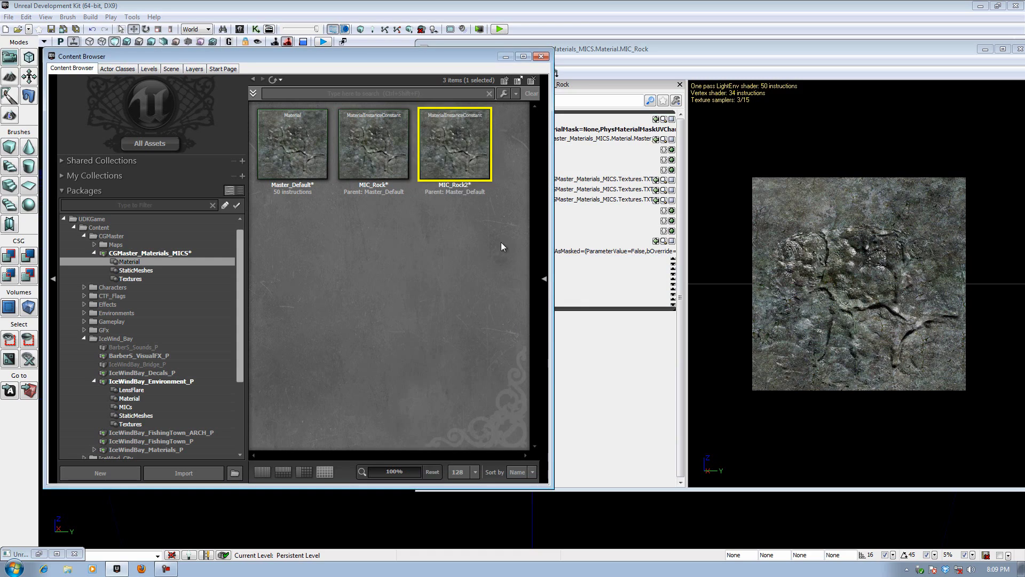
Open MIC_Rock2 in the instance editor and shrink its window to sit beside the Content Browser
{"action": "double_click", "coordinate": [453, 147]}
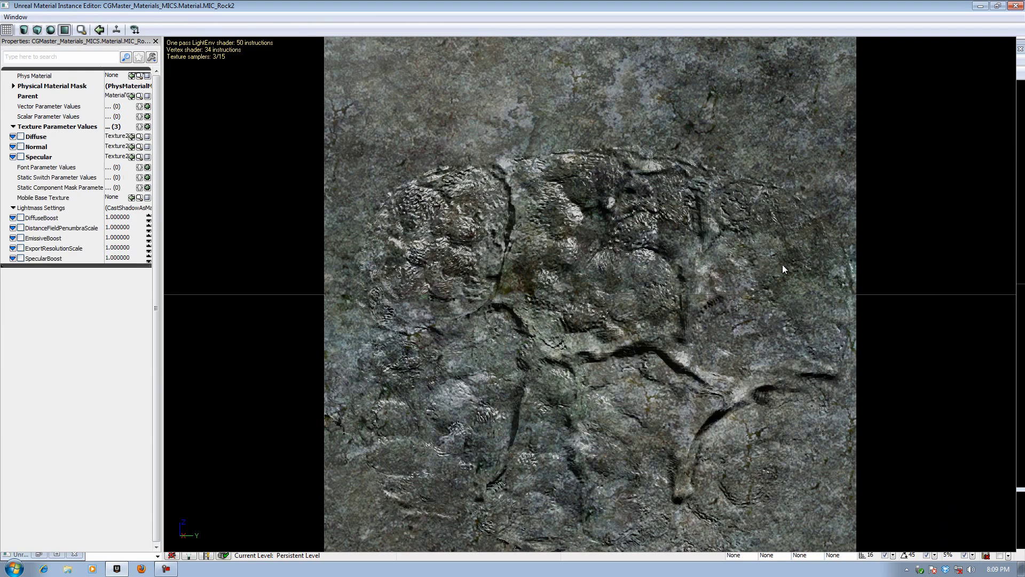
{"action": "left_click_drag", "start_coordinate": [364, 7], "coordinate": [402, 67]}
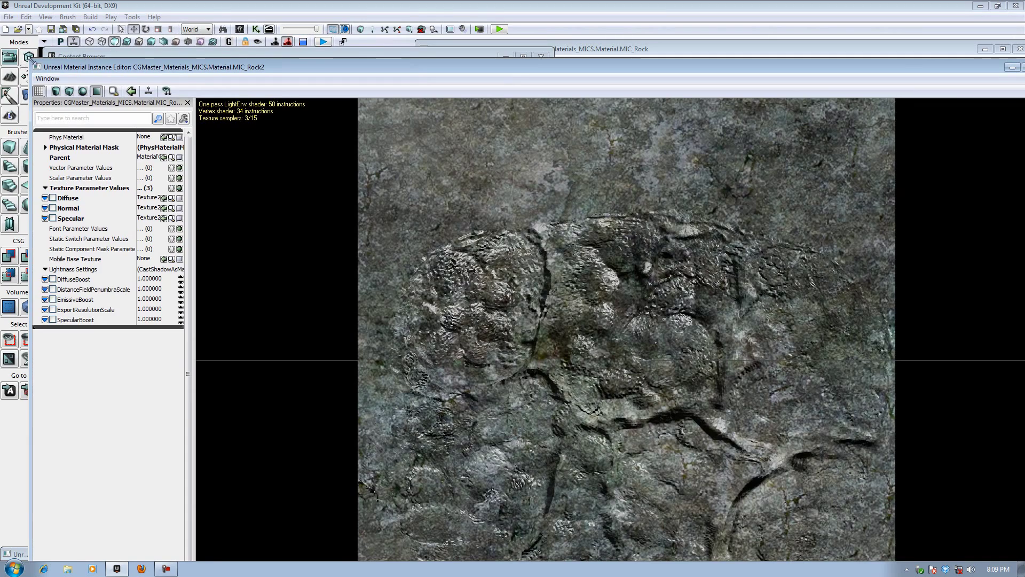
{"action": "left_click_drag", "start_coordinate": [31, 60], "coordinate": [540, 68]}
Override MIC_Rock2's Diffuse texture with TXT_Env_DirtTile_C from the Textures group, widening the properties area to read the texture paths
{"action": "left_click", "coordinate": [130, 279]}
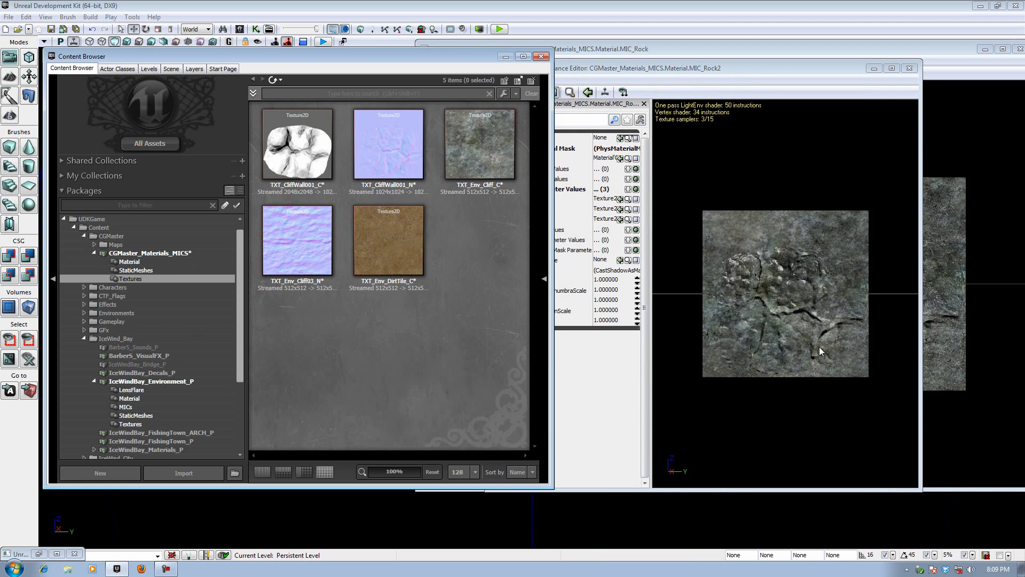
{"action": "left_click", "coordinate": [394, 241]}
{"action": "left_click", "coordinate": [603, 82]}
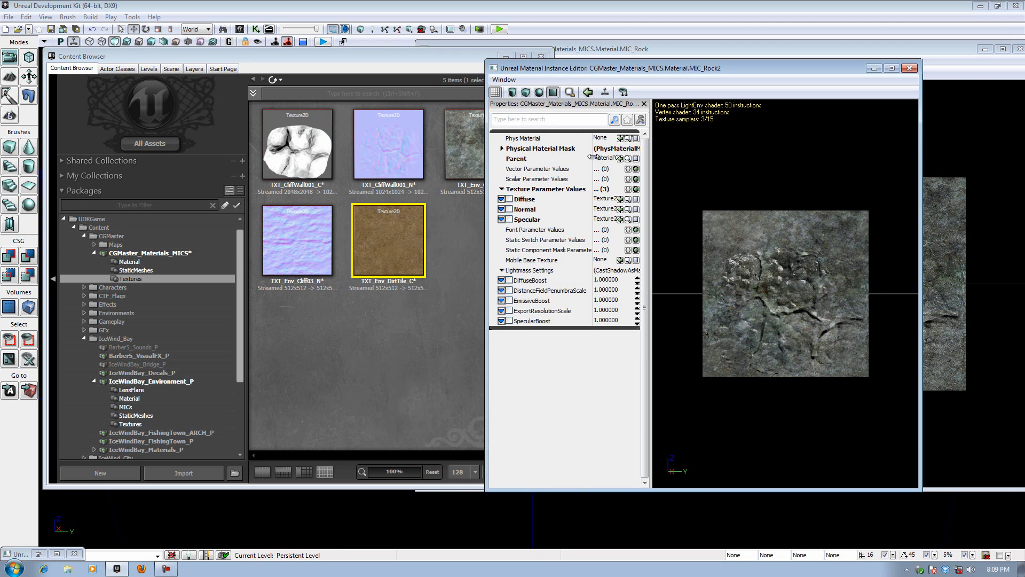
{"action": "left_click_drag", "start_coordinate": [590, 161], "coordinate": [565, 159]}
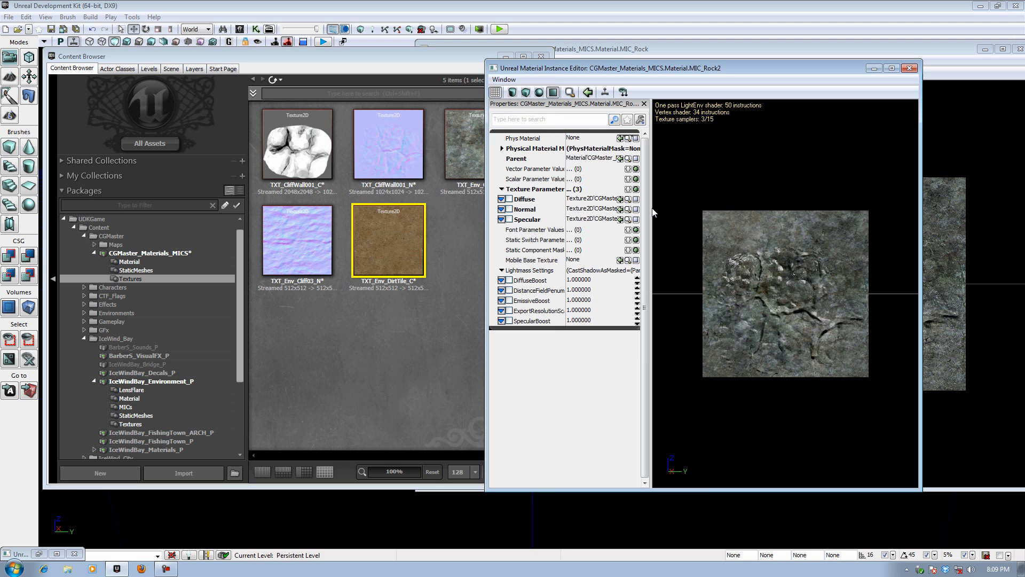
{"action": "left_click_drag", "start_coordinate": [654, 213], "coordinate": [732, 230]}
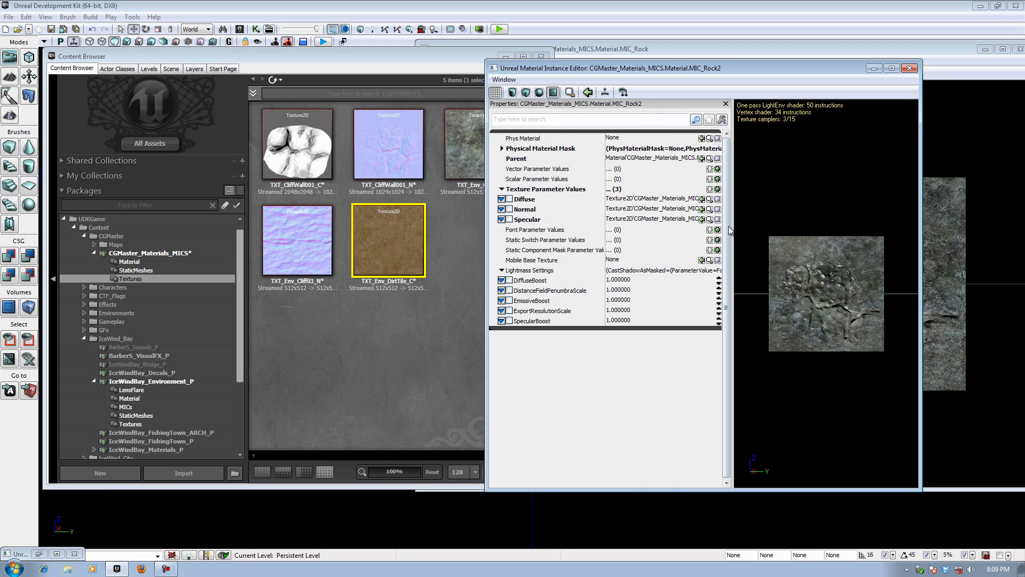
{"action": "left_click", "coordinate": [509, 199]}
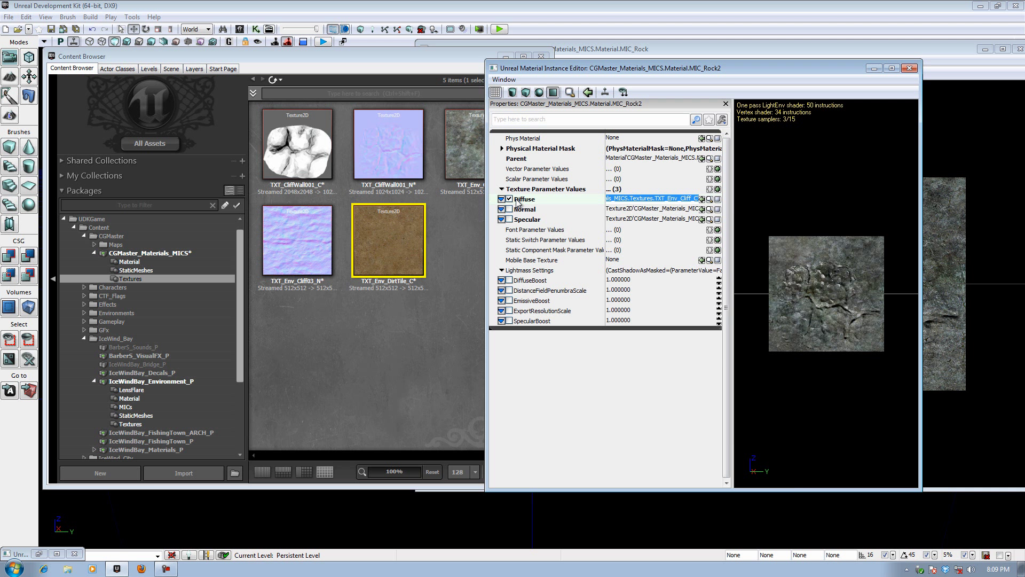
{"action": "left_click", "coordinate": [702, 199]}
{"action": "mouse_move", "coordinate": [802, 274]}
{"action": "right_mouse_down"}
{"action": "mouse_move", "coordinate": [834, 277]}
{"action": "mouse_move", "coordinate": [796, 268]}
{"action": "right_mouse_up"}
{"action": "left_click_drag", "start_coordinate": [796, 268], "coordinate": [869, 277]}
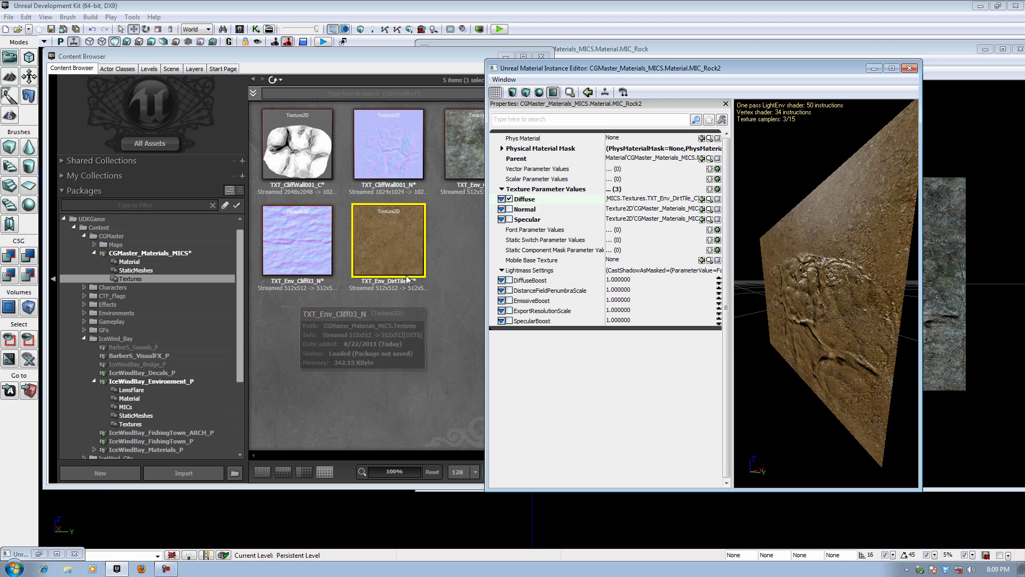
Override MIC_Rock2's Normal texture with TXT_Env_Cliff03_N and inspect the surface in the preview
{"action": "mouse_move", "coordinate": [381, 260]}
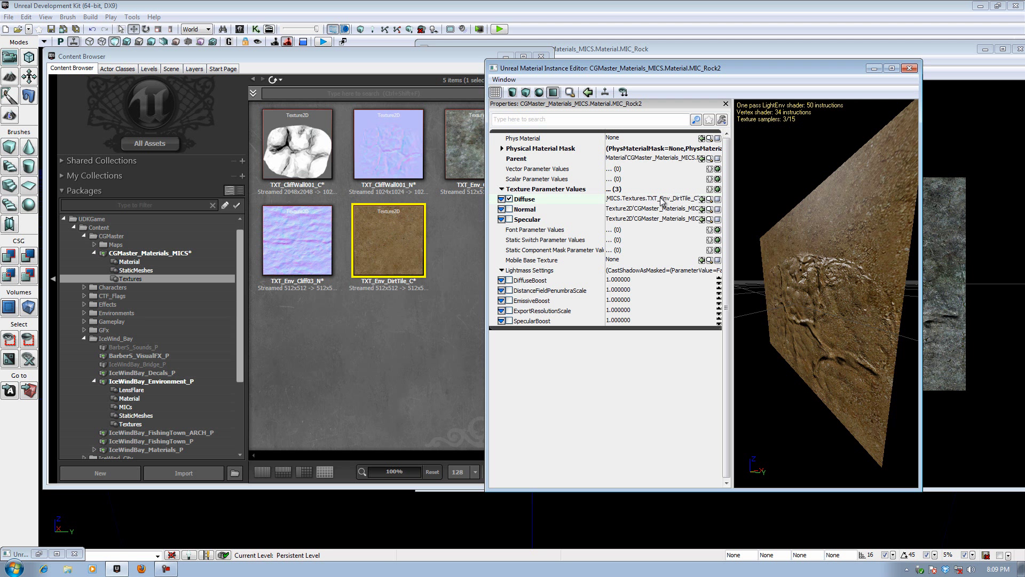
{"action": "left_click", "coordinate": [334, 265]}
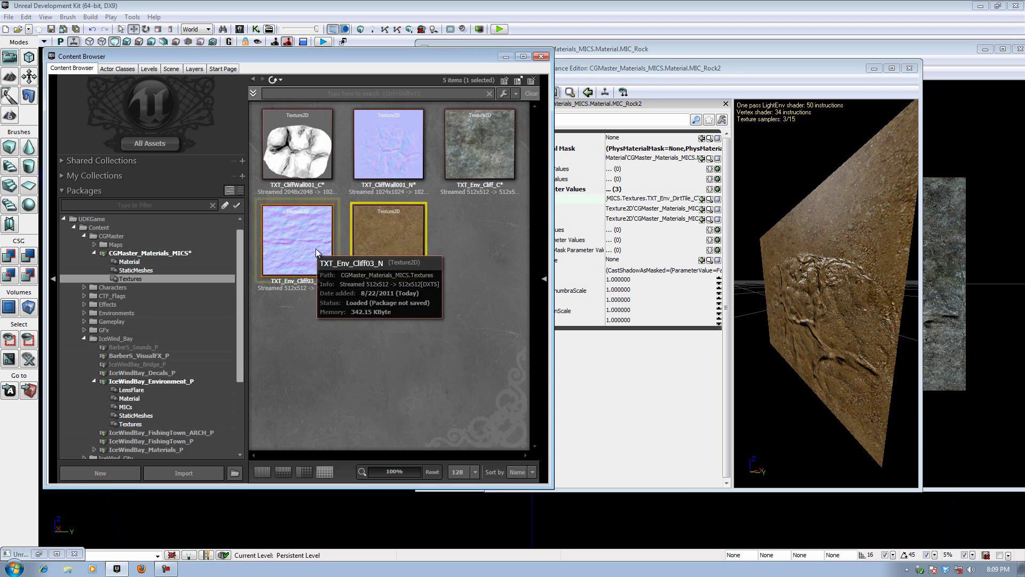
{"action": "left_click", "coordinate": [545, 197]}
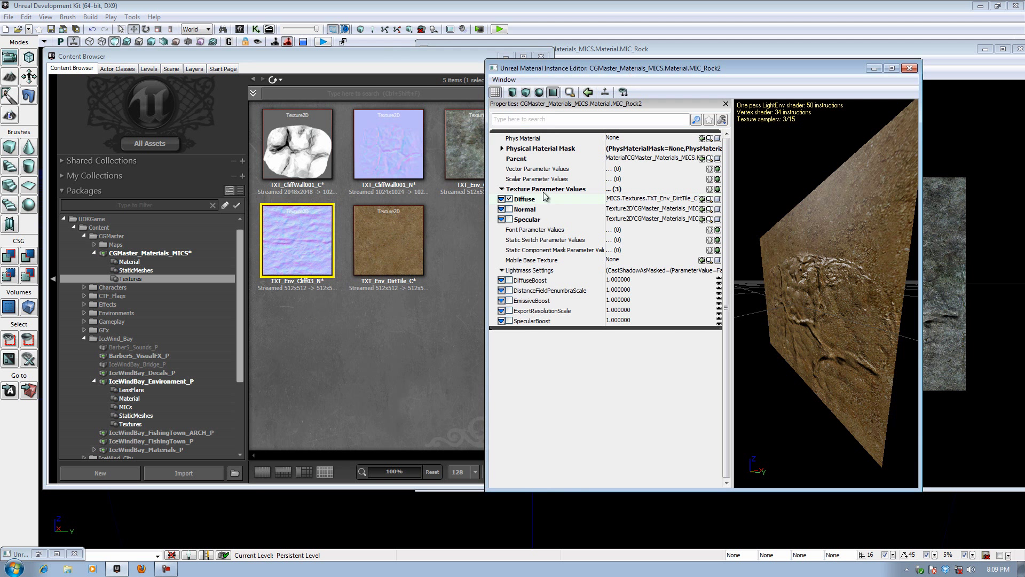
{"action": "left_click", "coordinate": [510, 209]}
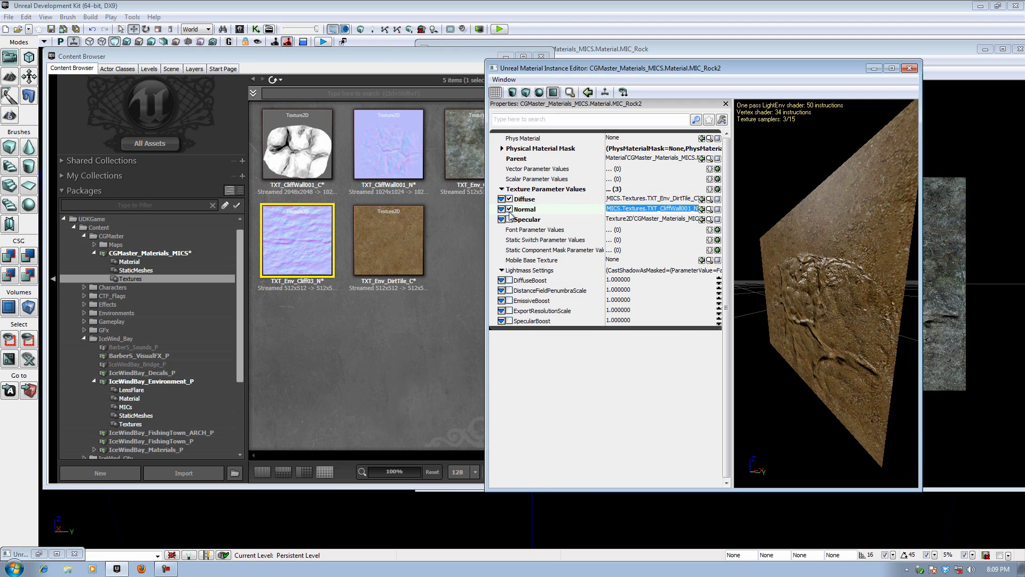
{"action": "left_click", "coordinate": [700, 208]}
{"action": "left_click_drag", "start_coordinate": [783, 268], "coordinate": [902, 296]}
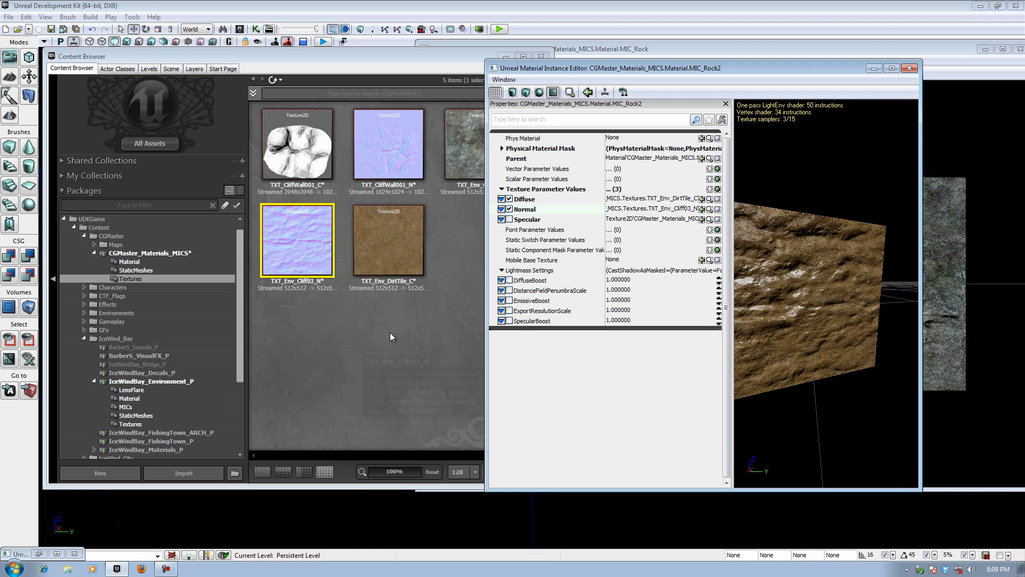
Close the MIC_Rock2 and MIC_Rock instance editors
{"action": "left_click", "coordinate": [394, 336]}
{"action": "left_click", "coordinate": [909, 68]}
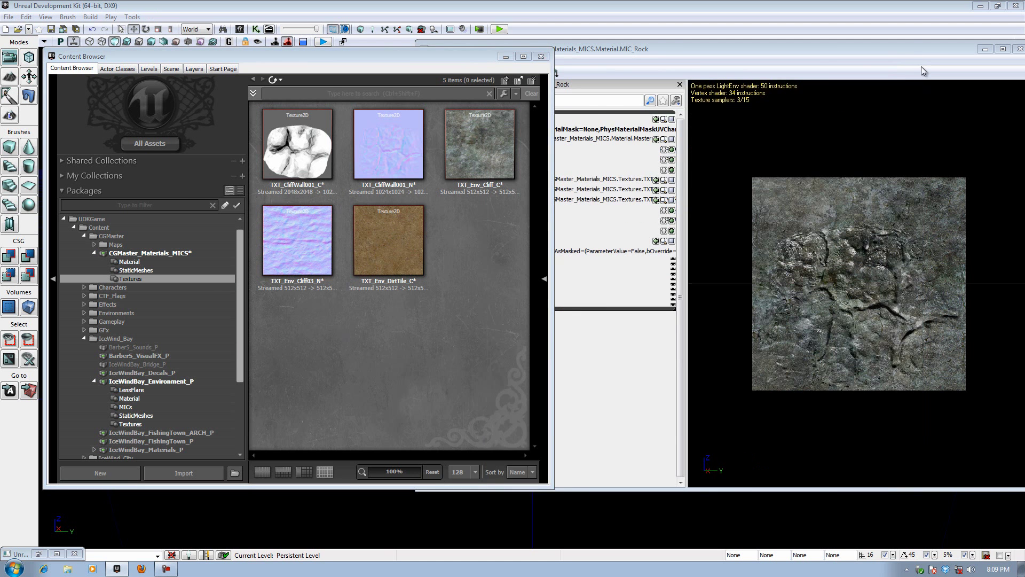
{"action": "left_click_drag", "start_coordinate": [941, 53], "coordinate": [738, 66]}
{"action": "left_click", "coordinate": [815, 63]}
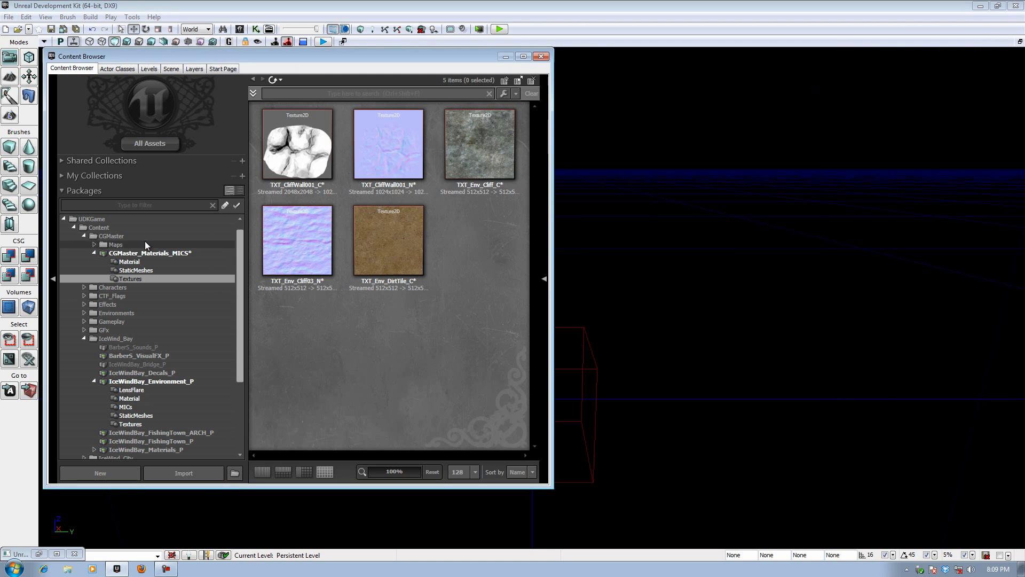
Open Master_Default from the package's Material group in the Material Editor, showing free graph space beside the texture parameters
{"action": "left_click", "coordinate": [138, 262]}
{"action": "left_click", "coordinate": [303, 160]}
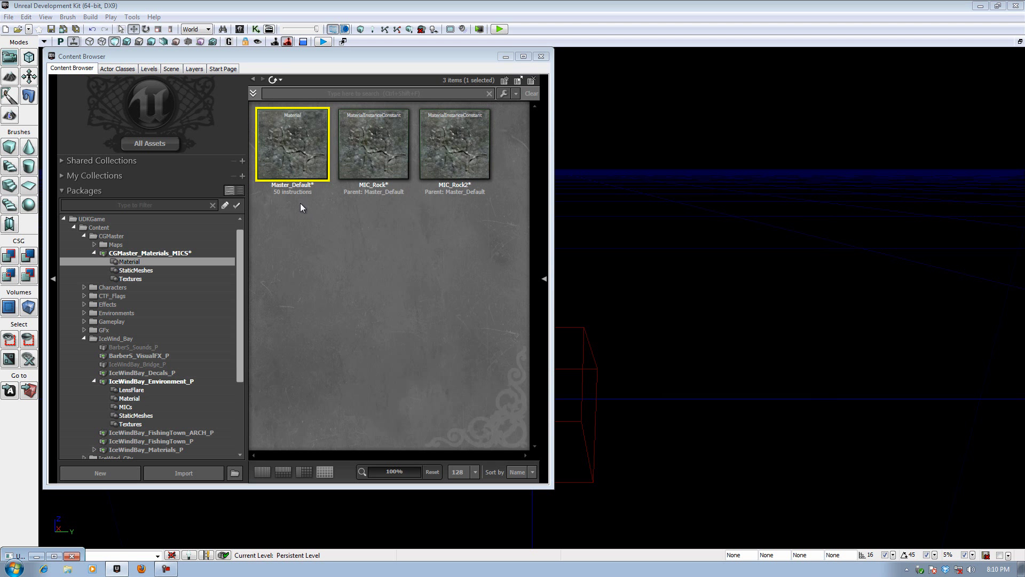
{"action": "left_click_drag", "start_coordinate": [84, 548], "coordinate": [754, 135]}
{"action": "scroll", "coordinate": [376, 257], "scroll_direction": "down", "scroll_amount": 2}
{"action": "scroll", "coordinate": [377, 215], "scroll_direction": "down", "scroll_amount": 2}
{"action": "left_click_drag", "start_coordinate": [637, 258], "coordinate": [492, 279]}
Add a TexCoord node to the right of the texture parameters, slightly above the Diffuse node
{"action": "right_click", "coordinate": [458, 219]}
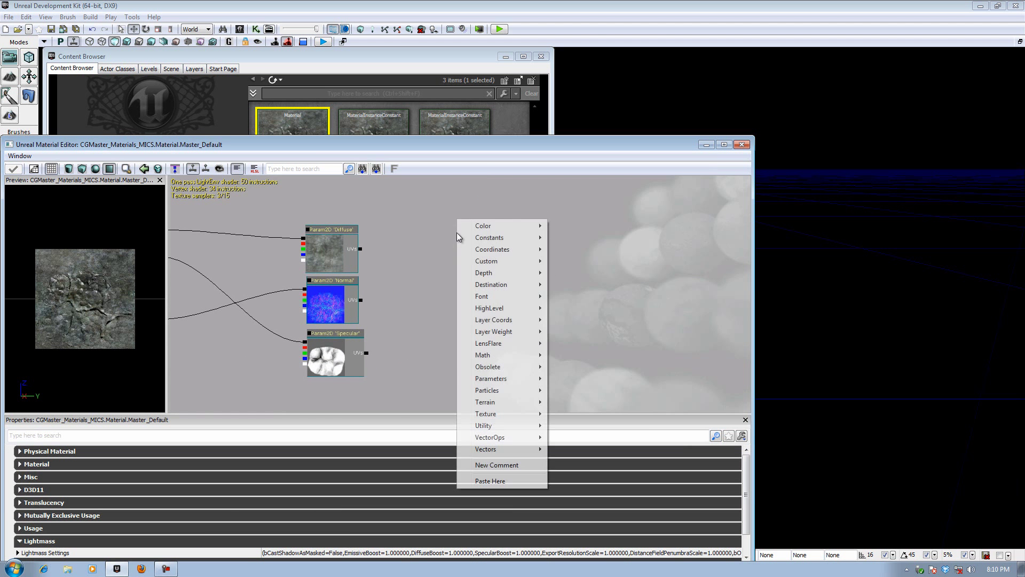
{"action": "left_click", "coordinate": [417, 241]}
{"action": "left_click", "coordinate": [513, 245]}
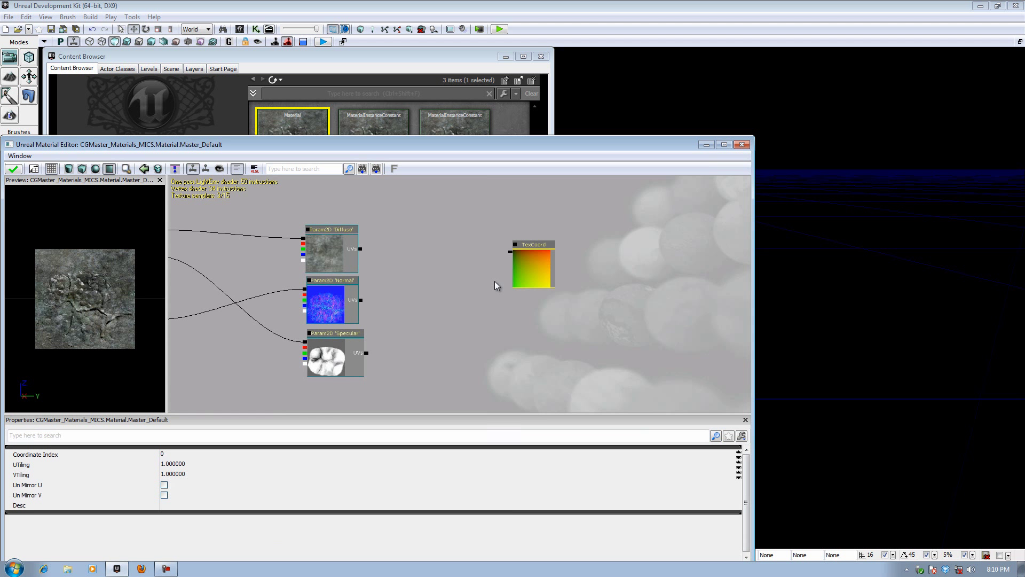
{"action": "left_click_drag", "start_coordinate": [533, 276], "coordinate": [535, 238]}
{"action": "left_click", "coordinate": [502, 293]}
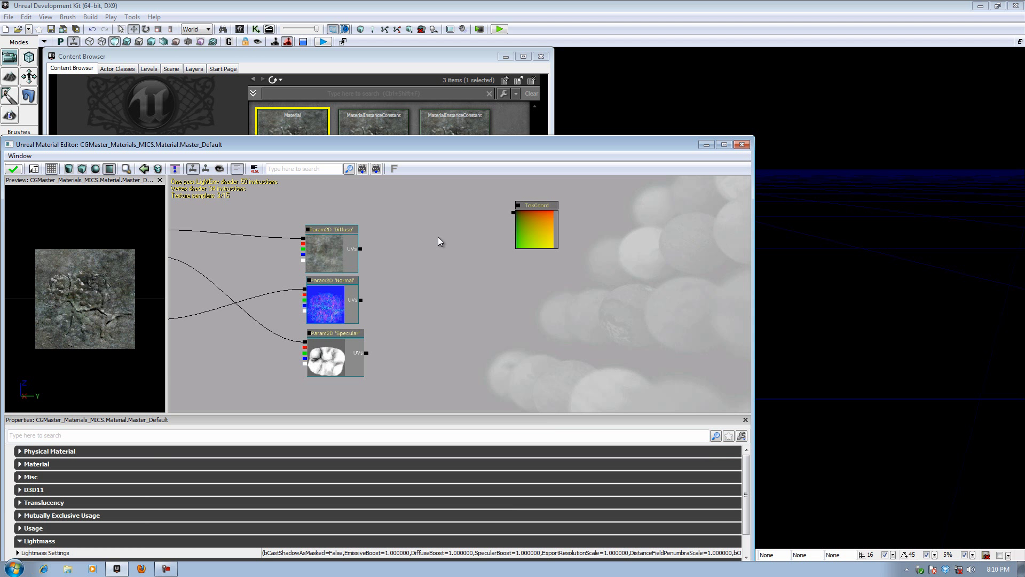
Add a Multiply node between the textures and TexCoord, and a ScalarParameter node below TexCoord
{"action": "left_click", "coordinate": [438, 236]}
{"action": "left_click", "coordinate": [555, 273]}
{"action": "right_click", "coordinate": [524, 259]}
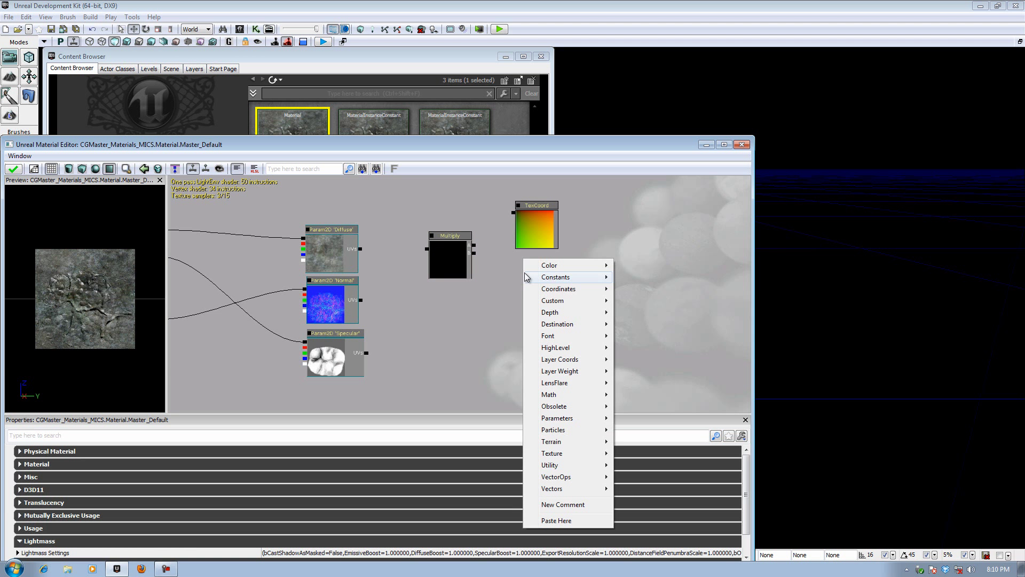
{"action": "mouse_move", "coordinate": [568, 419]}
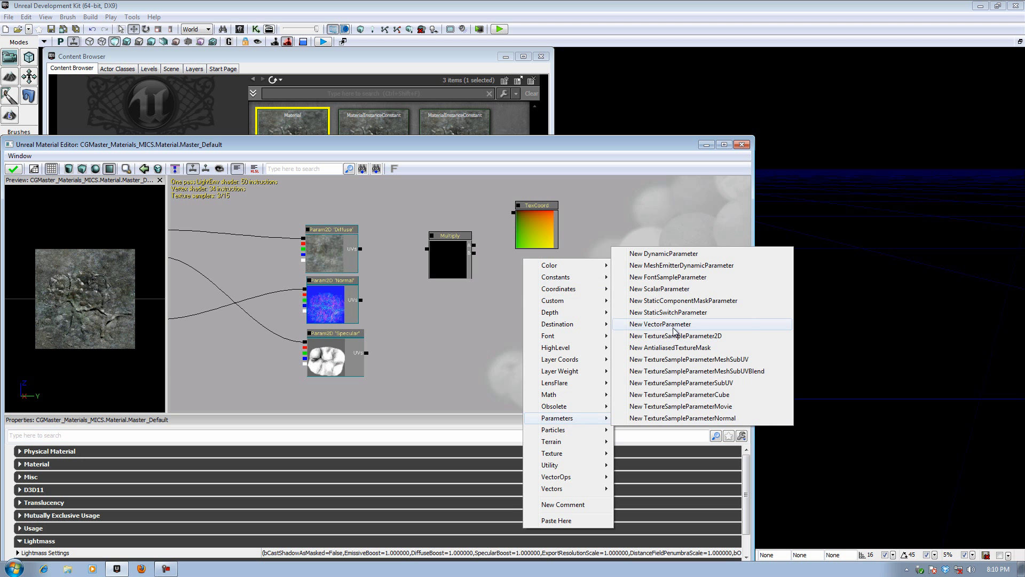
{"action": "left_click", "coordinate": [662, 289]}
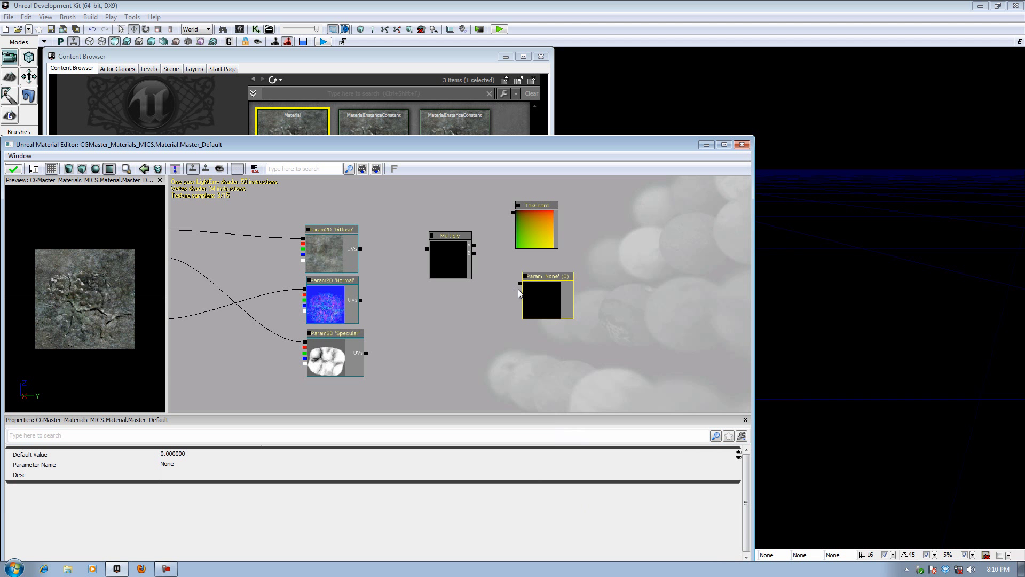
Connect the TexCoord and scalar parameter nodes to the two inputs of the Multiply node
{"action": "left_click_drag", "start_coordinate": [545, 284], "coordinate": [462, 273], "text": "ctrl"}
{"action": "left_click", "coordinate": [613, 293]}
{"action": "left_click", "coordinate": [544, 299]}
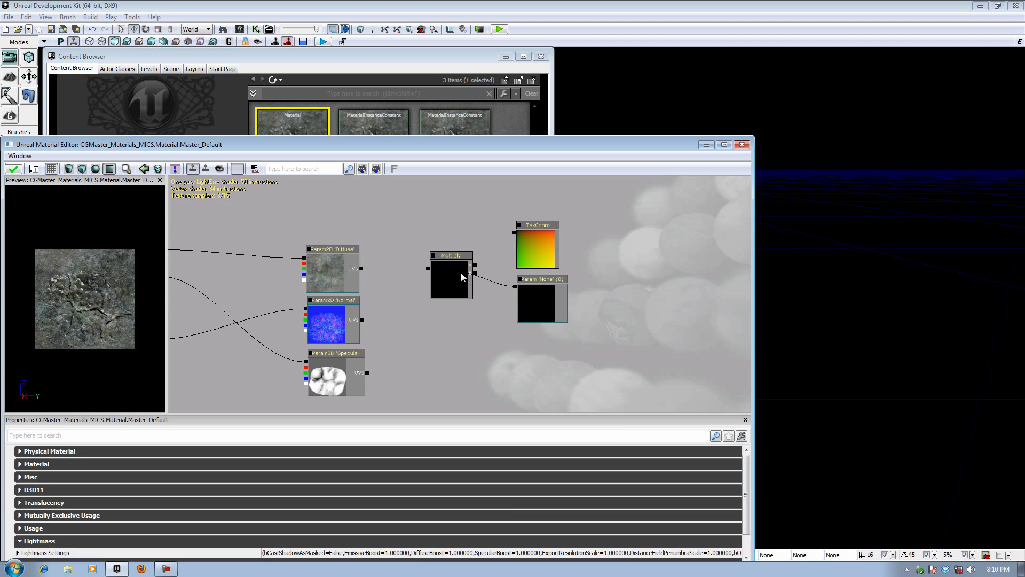
{"action": "left_click", "coordinate": [516, 236]}
Connect the Multiply output to the UVs inputs of the Diffuse, Normal and Specular texture parameters
{"action": "left_click", "coordinate": [388, 273]}
{"action": "left_click_drag", "start_coordinate": [361, 269], "coordinate": [362, 320]}
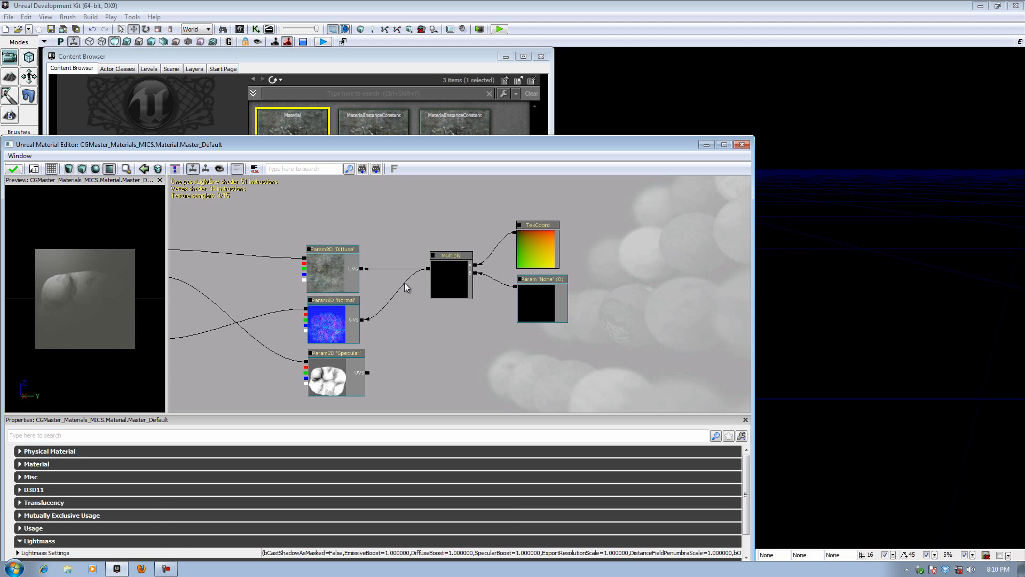
{"action": "left_click_drag", "start_coordinate": [415, 297], "coordinate": [367, 373]}
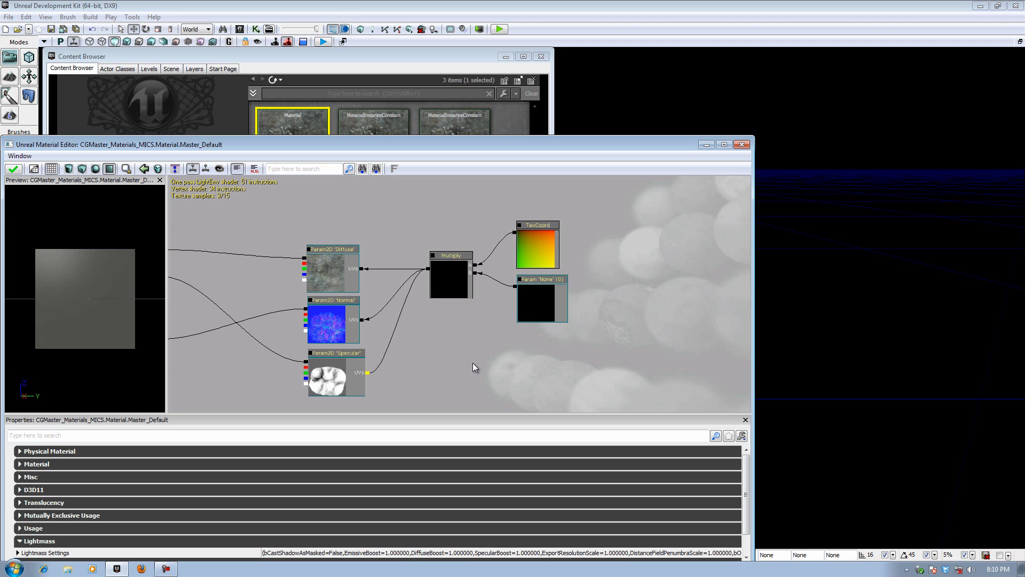
Set the scalar parameter's default value to 1
{"action": "left_click", "coordinate": [536, 299]}
{"action": "left_click_drag", "start_coordinate": [450, 380], "coordinate": [456, 345]}
{"action": "left_click", "coordinate": [185, 453]}
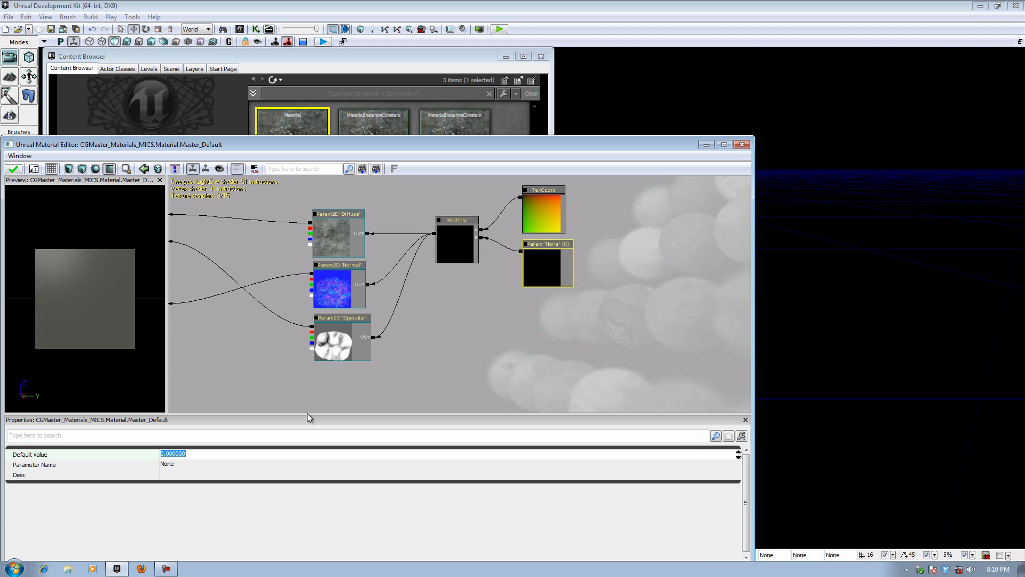
{"action": "left_click_drag", "start_coordinate": [469, 322], "coordinate": [474, 344]}
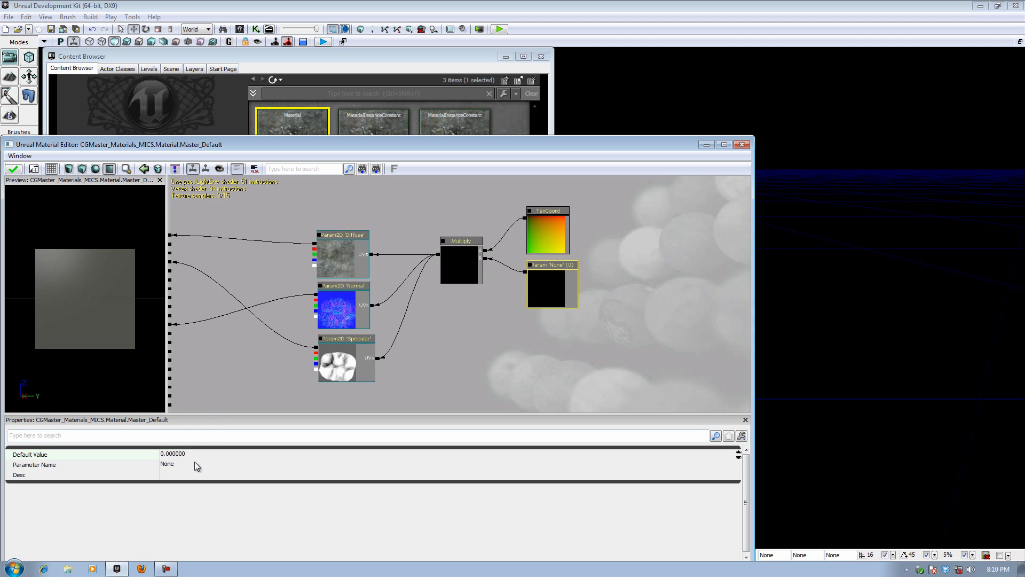
{"action": "left_click", "coordinate": [552, 222]}
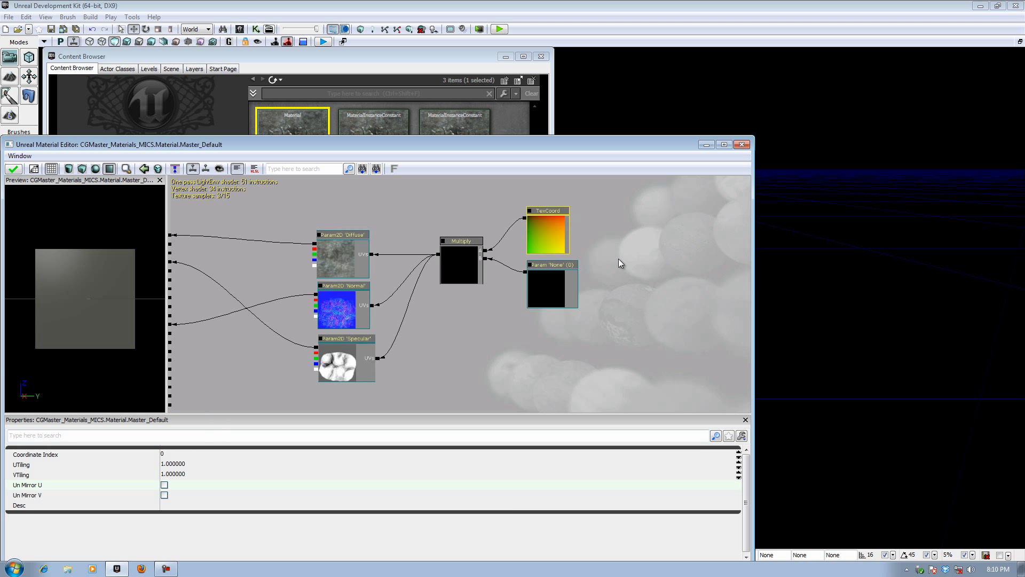
{"action": "left_click", "coordinate": [551, 288]}
{"action": "left_click", "coordinate": [197, 453]}
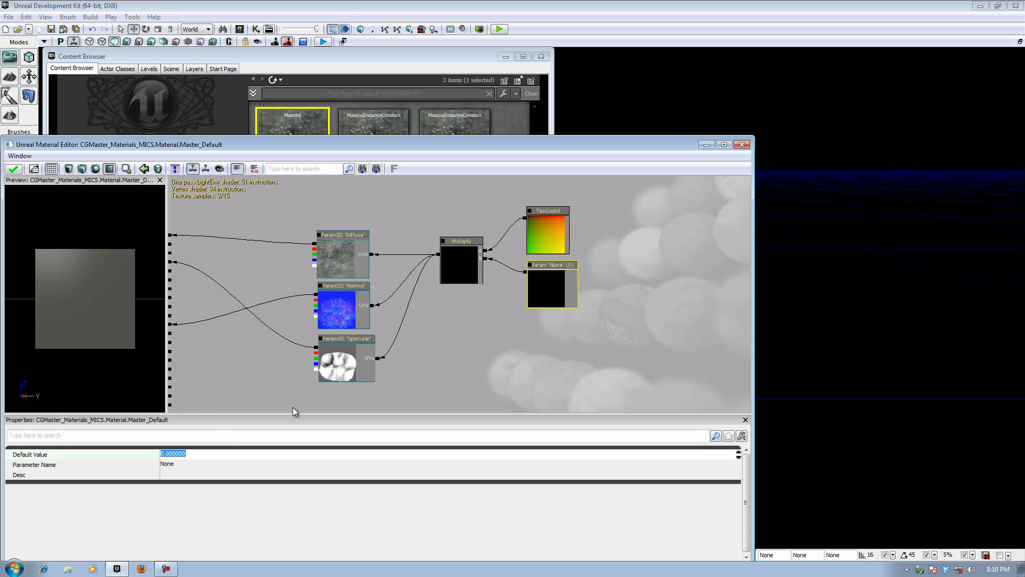
{"action": "type", "text": "1"}
{"action": "key", "text": "Return"}
Name the scalar parameter UVTile
{"action": "left_click", "coordinate": [183, 465]}
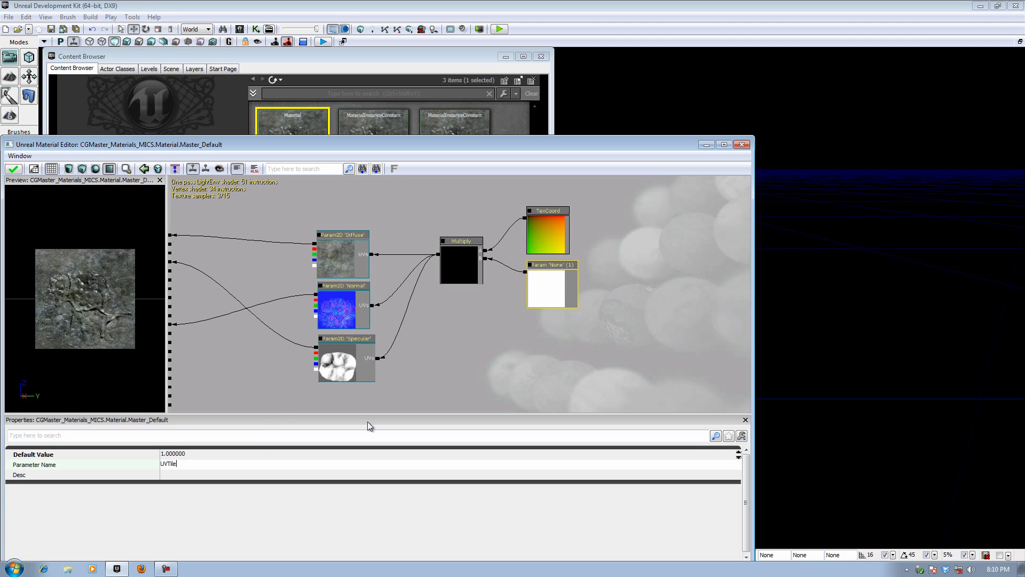
{"action": "type", "text": "UVTile"}
{"action": "key", "text": "Return"}
{"action": "left_click", "coordinate": [603, 370]}
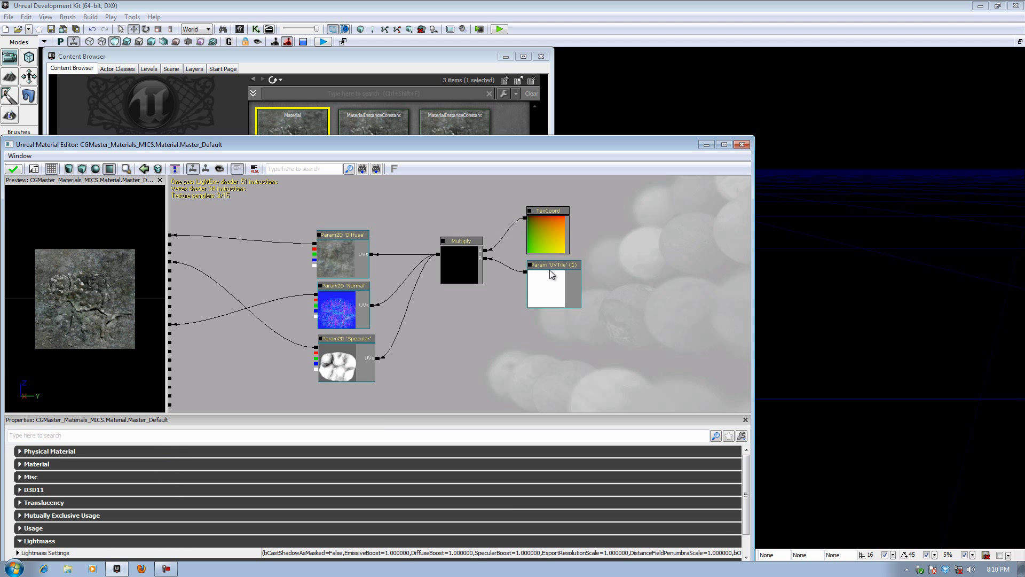
Apply the changes to Master_Default and close its Material Editor
{"action": "left_click_drag", "start_coordinate": [643, 318], "coordinate": [668, 335]}
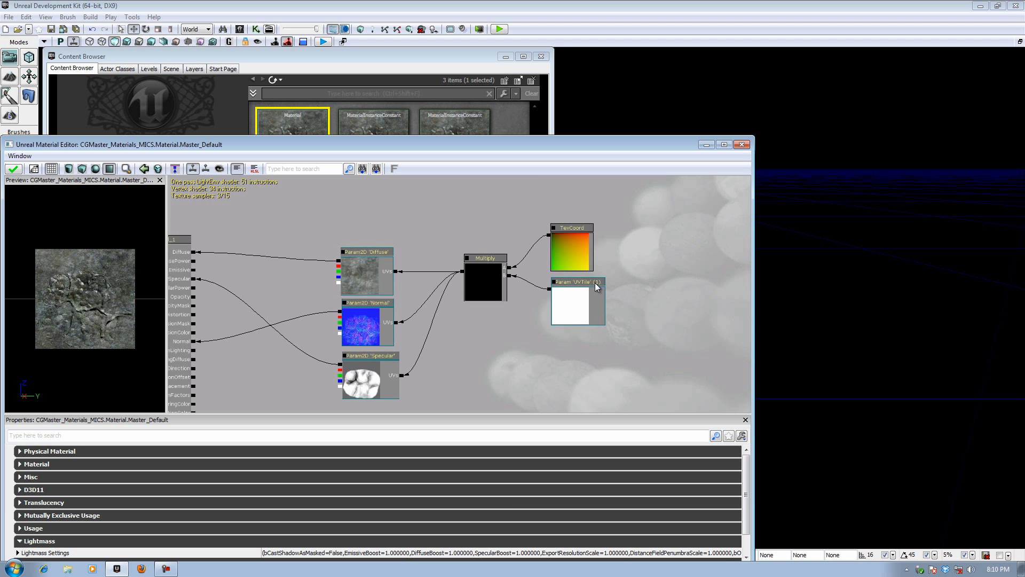
{"action": "left_click_drag", "start_coordinate": [487, 356], "coordinate": [511, 365]}
{"action": "left_click", "coordinate": [14, 169]}
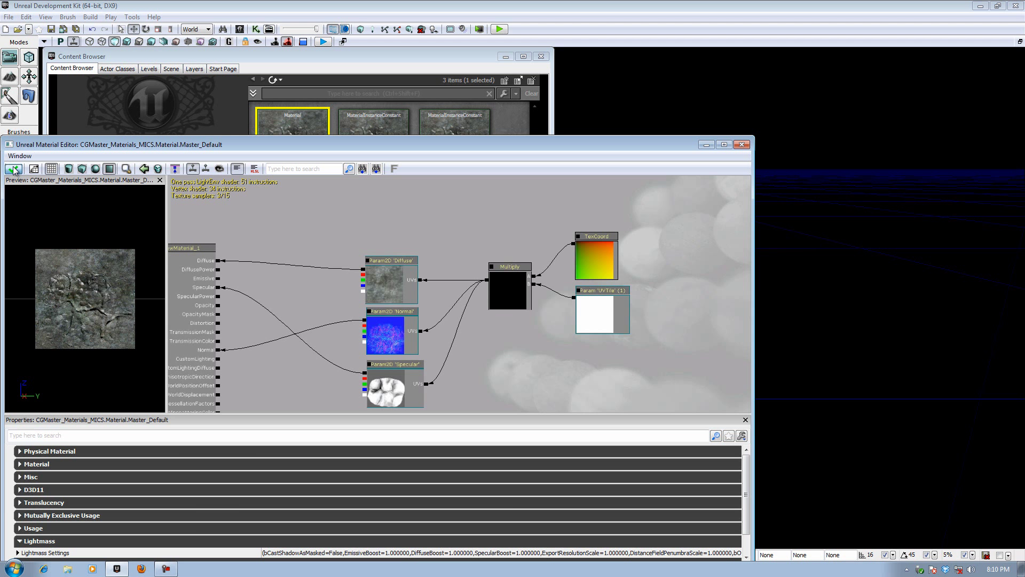
{"action": "left_click", "coordinate": [742, 144]}
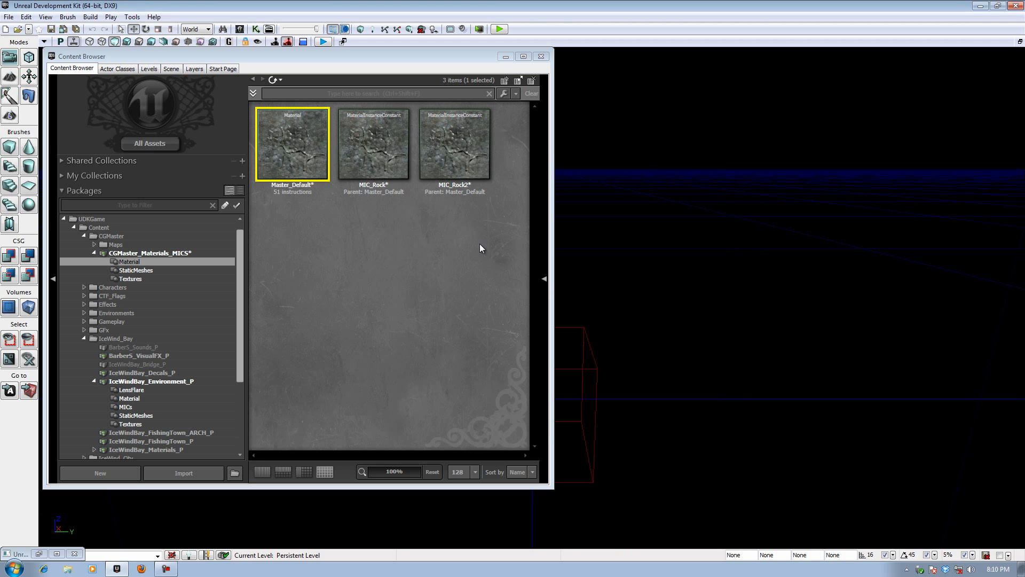
Open MIC_Rock in the instance editor and move its window beside the Content Browser's material thumbnails
{"action": "double_click", "coordinate": [358, 140]}
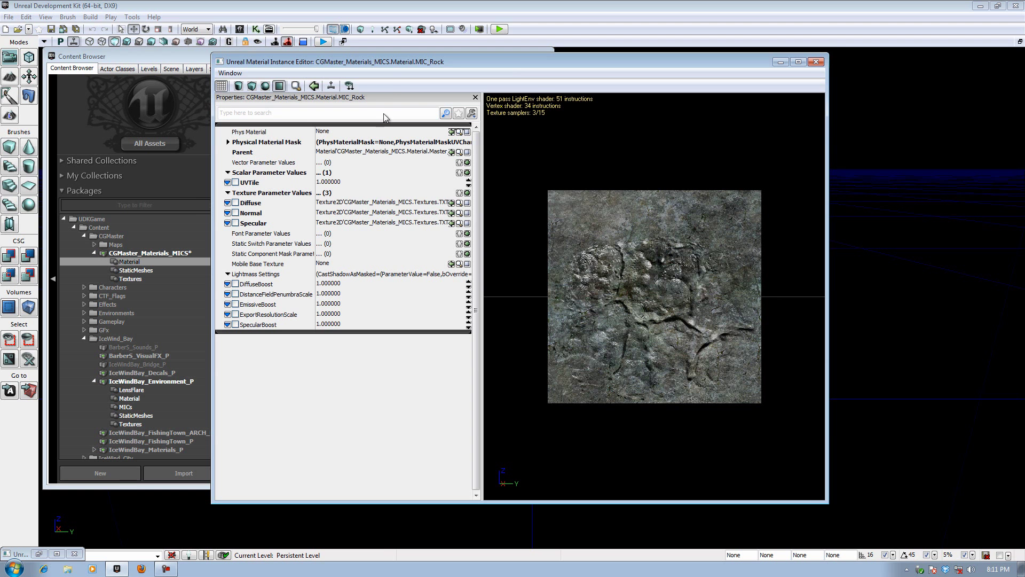
{"action": "left_click_drag", "start_coordinate": [405, 64], "coordinate": [538, 237]}
{"action": "left_click", "coordinate": [296, 212]}
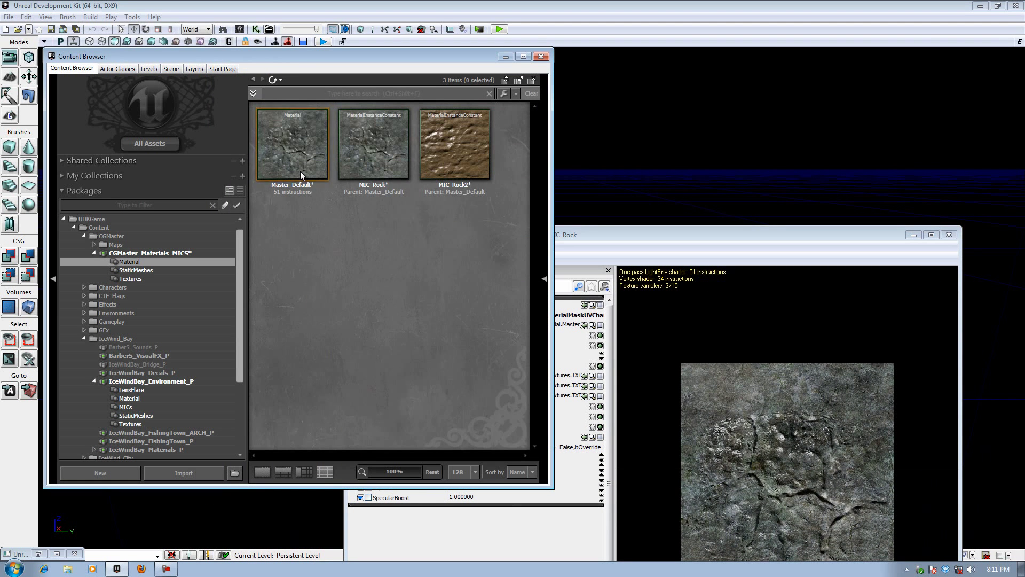
{"action": "left_click_drag", "start_coordinate": [583, 246], "coordinate": [610, 189]}
{"action": "left_click", "coordinate": [318, 288]}
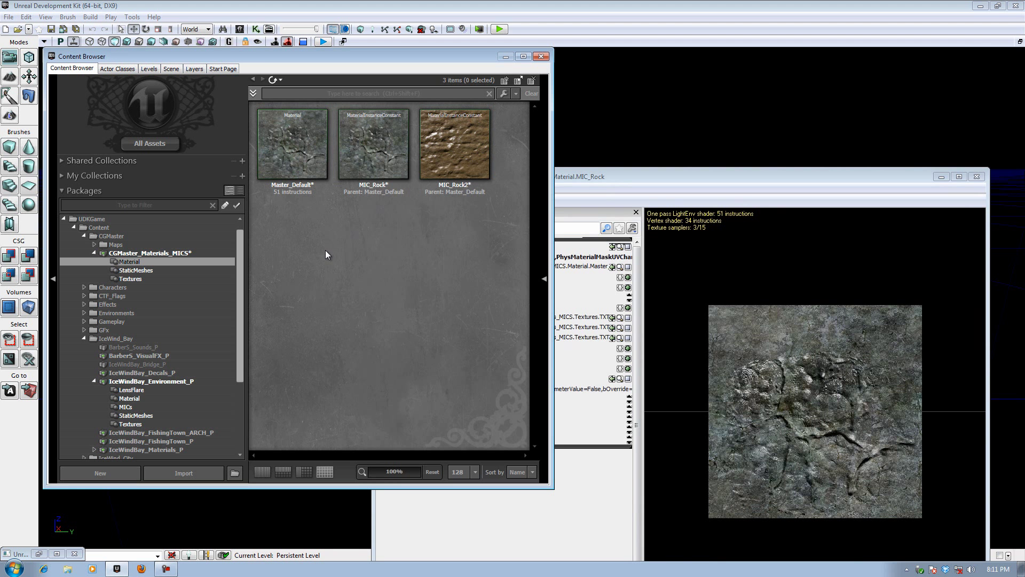
Reopen Master_Default and examine its node graph from the texture parameters to the Multiply, TexCoord and UVTile nodes, and close it
{"action": "left_click_drag", "start_coordinate": [586, 181], "coordinate": [616, 162]}
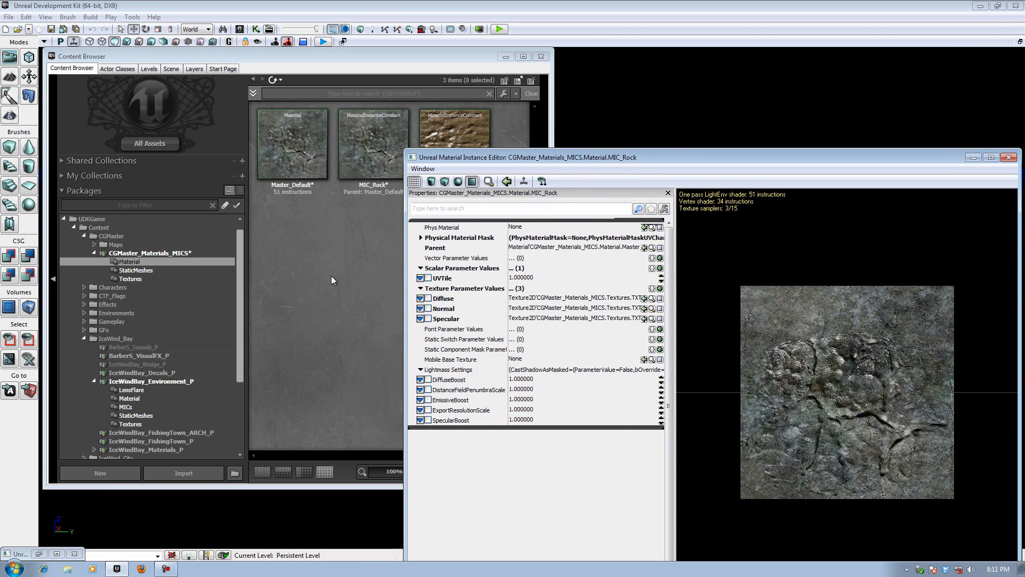
{"action": "left_click", "coordinate": [331, 276]}
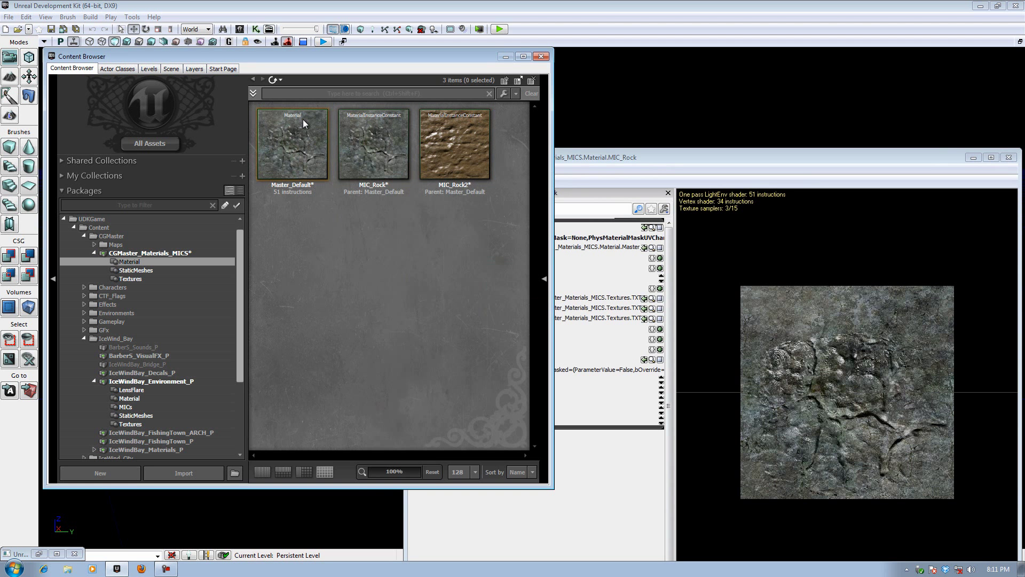
{"action": "double_click", "coordinate": [323, 162]}
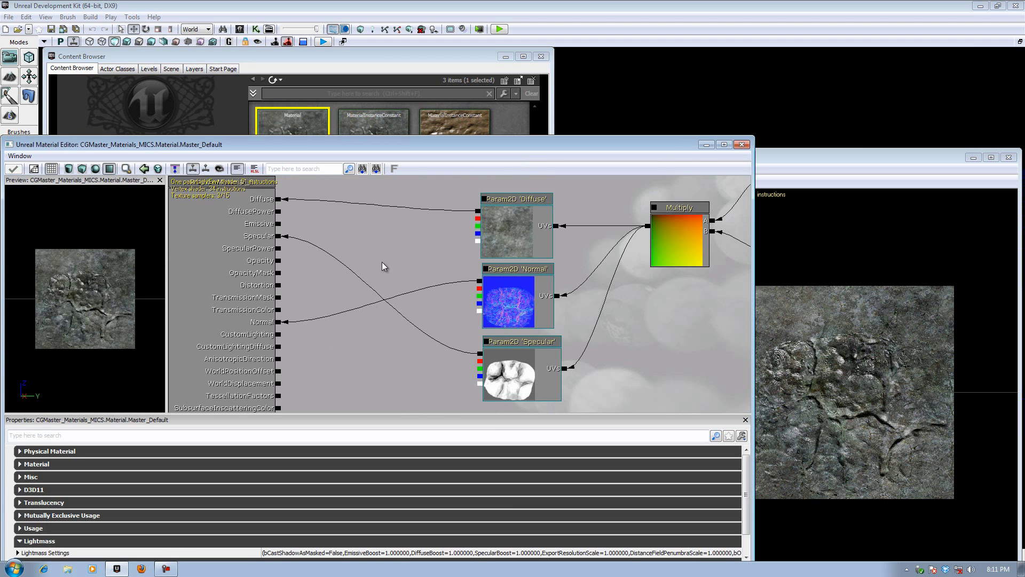
{"action": "left_click_drag", "start_coordinate": [382, 262], "coordinate": [314, 254]}
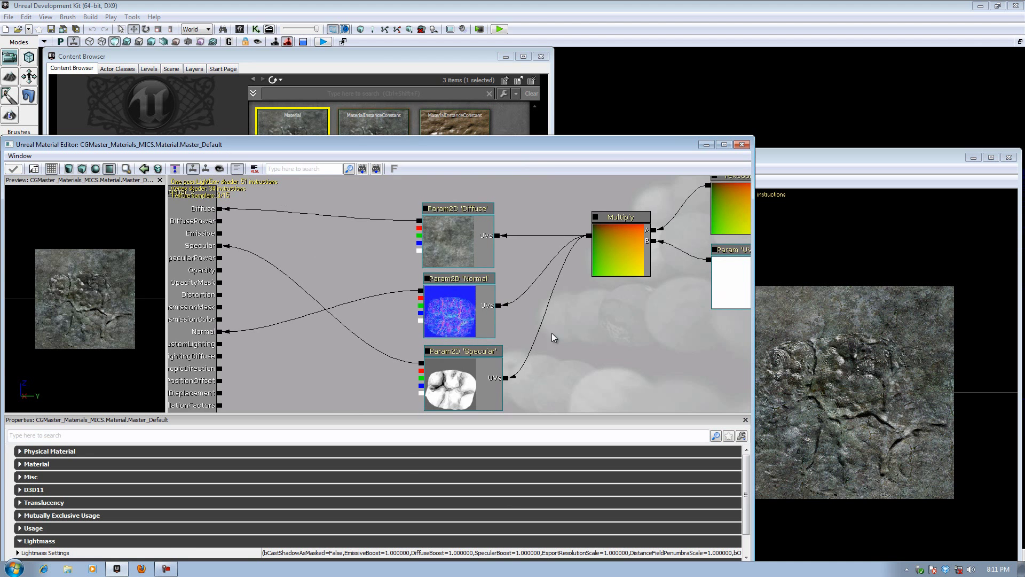
{"action": "left_click_drag", "start_coordinate": [554, 339], "coordinate": [426, 361]}
{"action": "left_click_drag", "start_coordinate": [566, 380], "coordinate": [534, 407]}
{"action": "scroll", "coordinate": [457, 256], "scroll_direction": "down", "scroll_amount": 2}
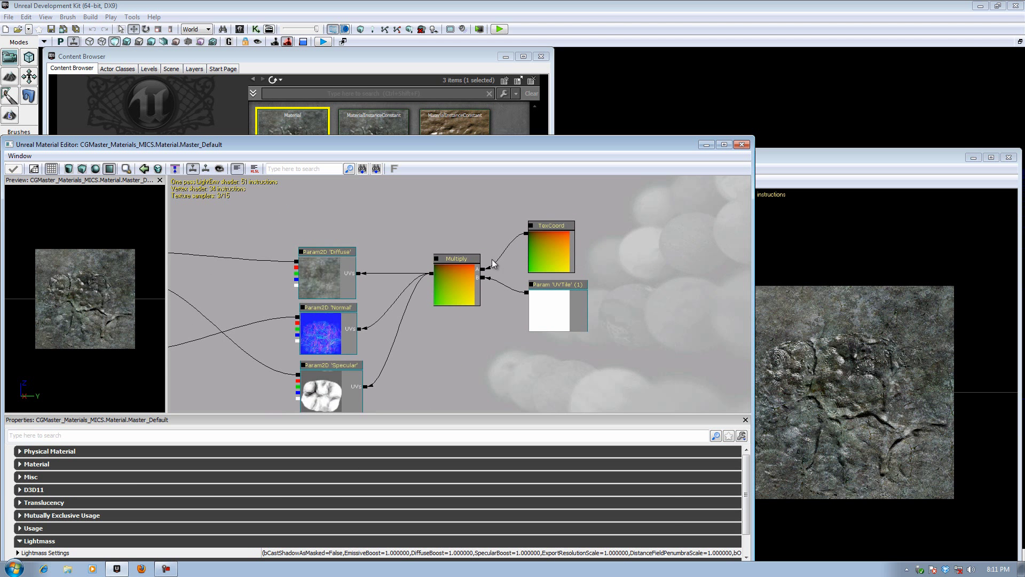
{"action": "left_click", "coordinate": [742, 144]}
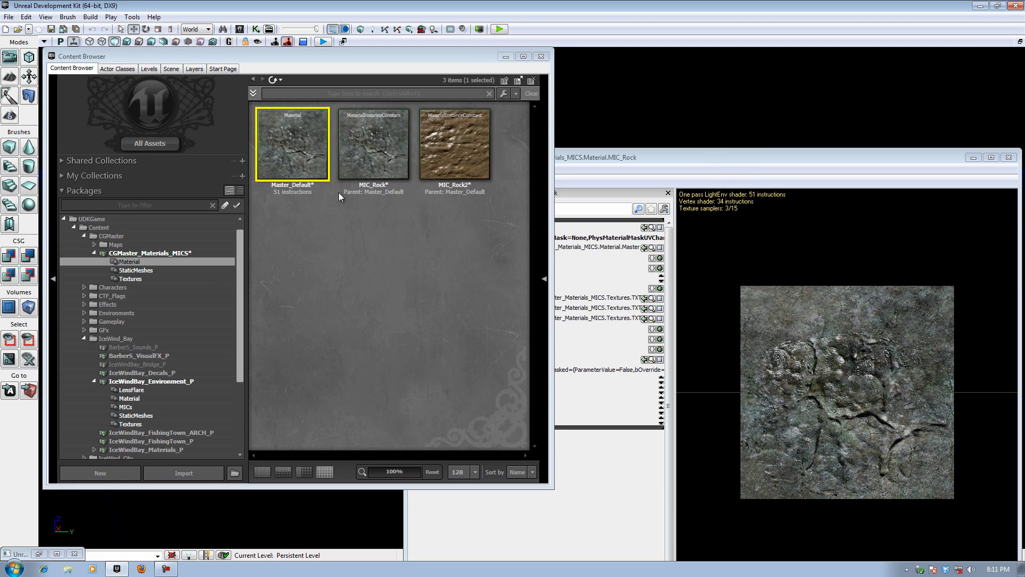
Override UVTile in MIC_Rock with a value of 5, inspect the tiling in the preview and close the instance
{"action": "left_click", "coordinate": [709, 149]}
{"action": "left_click_drag", "start_coordinate": [709, 156], "coordinate": [681, 67]}
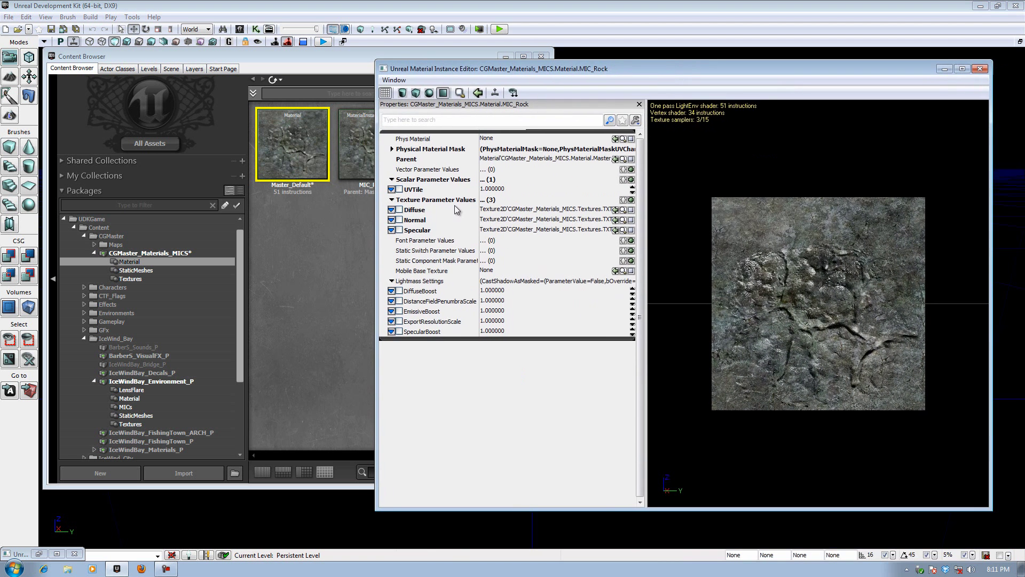
{"action": "left_click", "coordinate": [399, 189]}
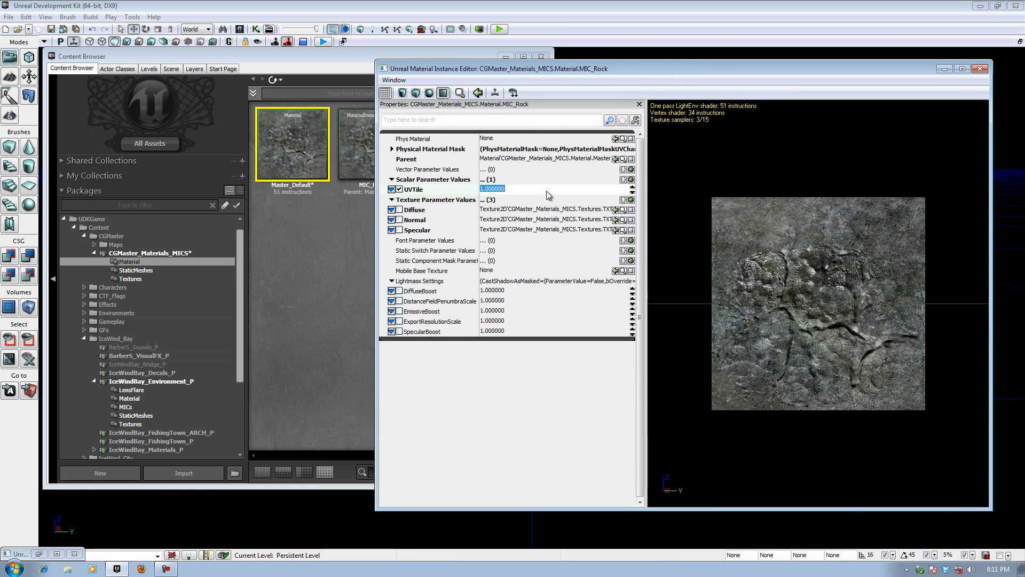
{"action": "type", "text": "5"}
{"action": "key", "text": "Return"}
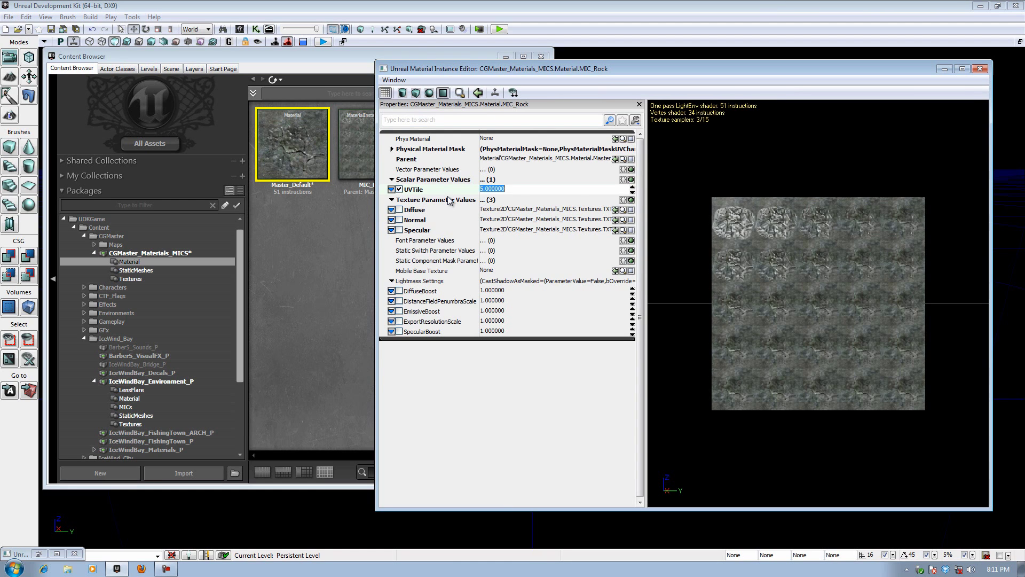
{"action": "right_click_drag", "start_coordinate": [804, 267], "coordinate": [803, 258]}
{"action": "left_click_drag", "start_coordinate": [850, 380], "coordinate": [847, 377]}
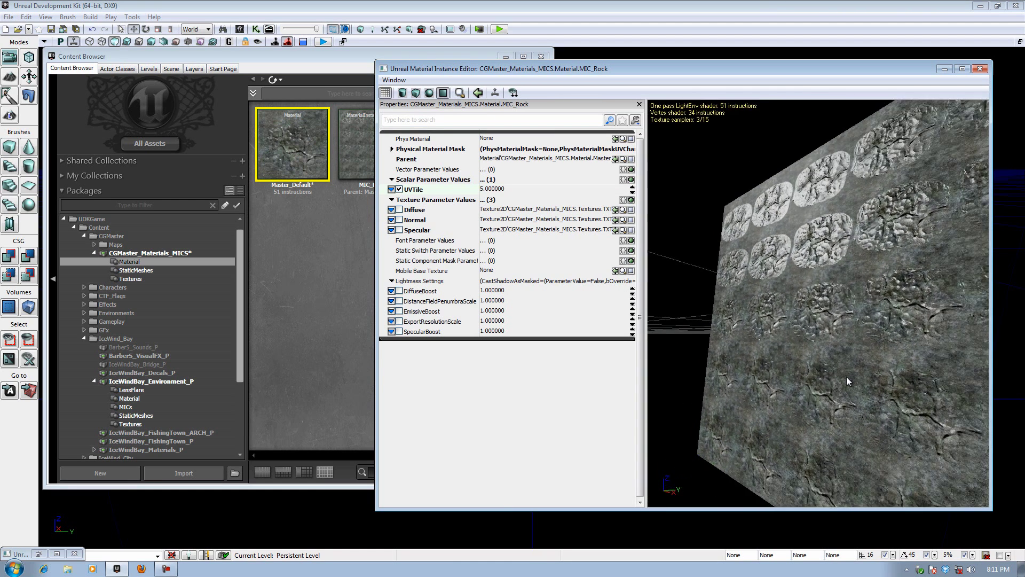
{"action": "left_click", "coordinate": [980, 68]}
Override UVTile in MIC_Rock2 with a value of 25 and compare its tiling with MIC_Rock
{"action": "double_click", "coordinate": [453, 144]}
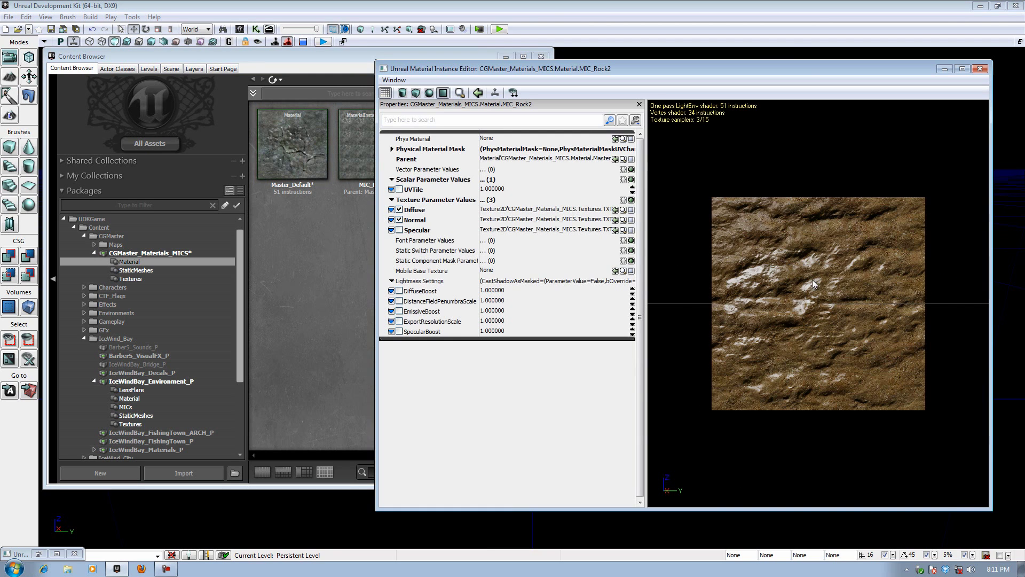
{"action": "right_click_drag", "start_coordinate": [812, 280], "coordinate": [814, 256]}
{"action": "left_click_drag", "start_coordinate": [815, 256], "coordinate": [915, 226]}
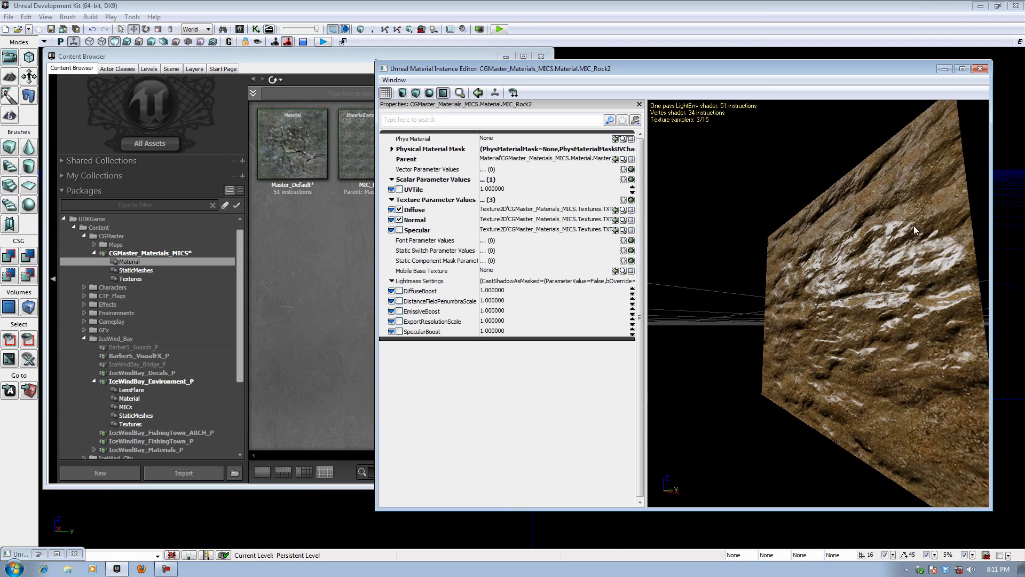
{"action": "left_click", "coordinate": [400, 189]}
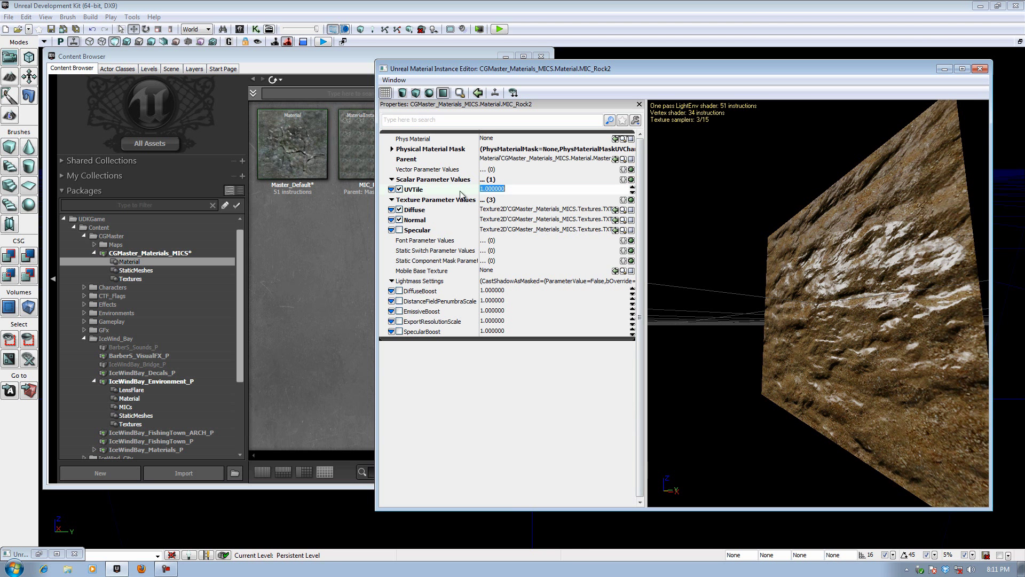
{"action": "type", "text": "25"}
{"action": "key", "text": "Return"}
{"action": "left_click_drag", "start_coordinate": [821, 279], "coordinate": [854, 294]}
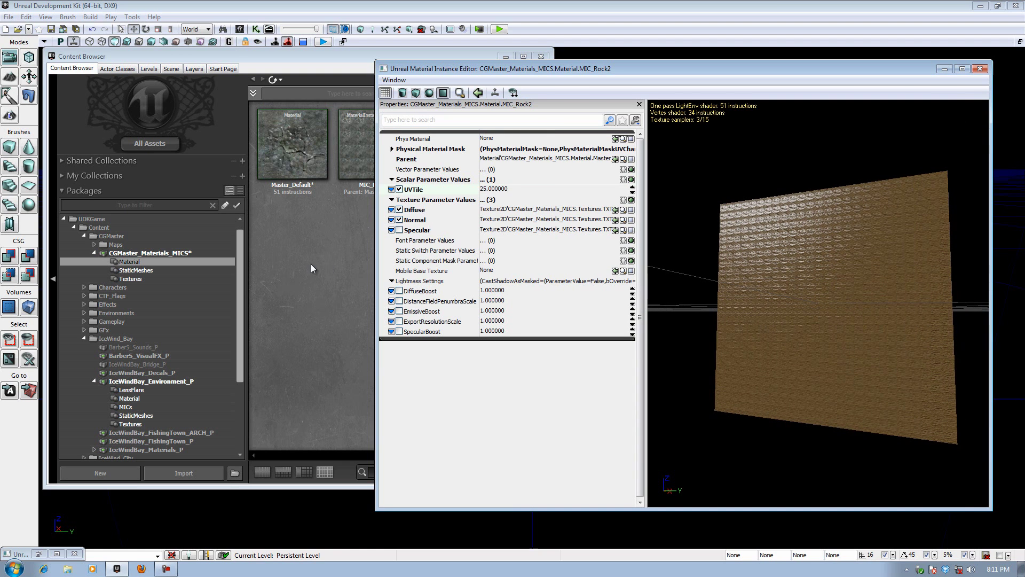
{"action": "double_click", "coordinate": [366, 158]}
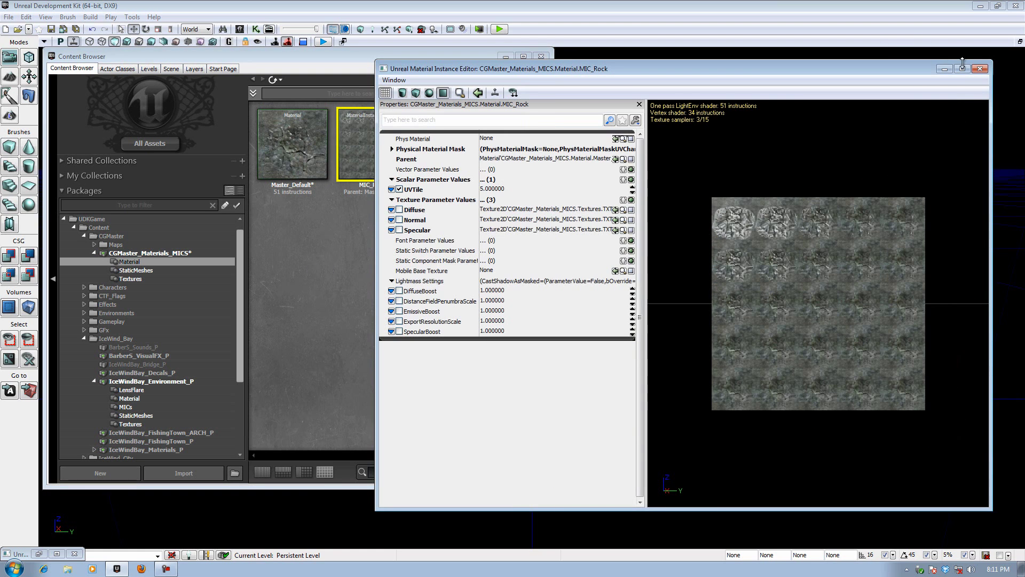
{"action": "left_click", "coordinate": [980, 68]}
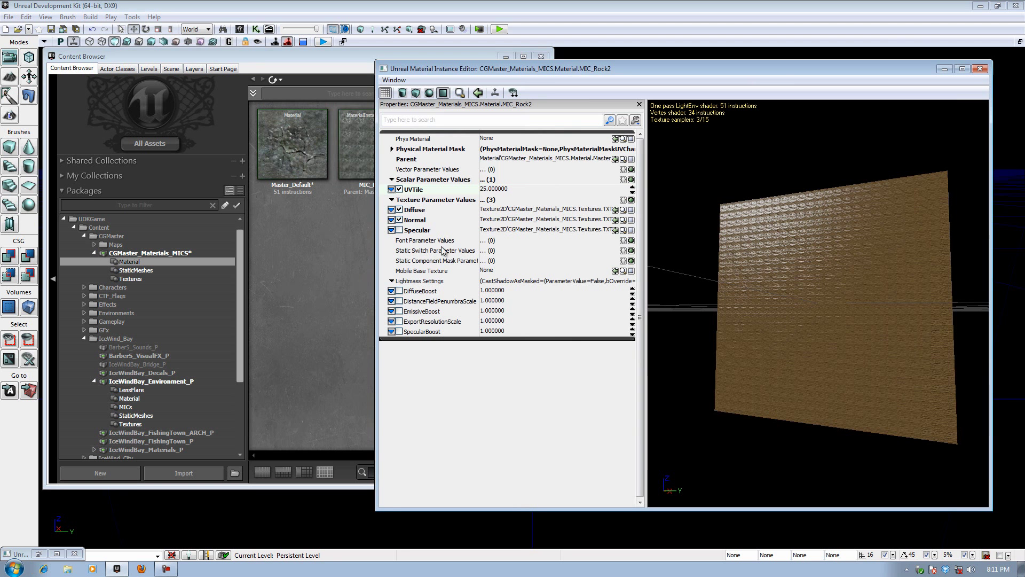
Turn off the Normal and Diffuse texture overrides in MIC_Rock2
{"action": "left_click", "coordinate": [399, 230]}
{"action": "left_click", "coordinate": [399, 219]}
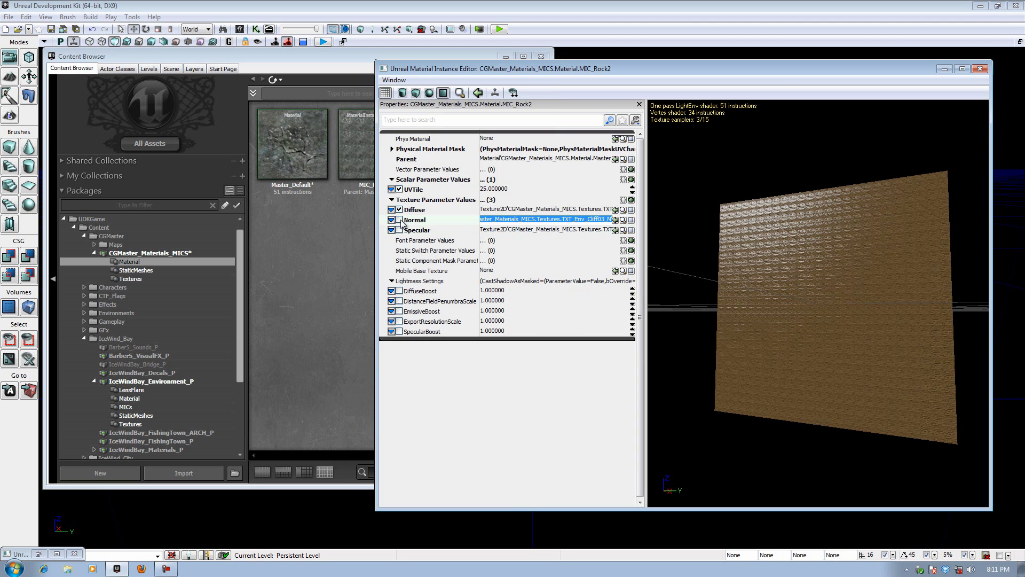
{"action": "left_click", "coordinate": [399, 209]}
Reopen Master_Default's node graph and look through the parameter node types that can be added
{"action": "left_click", "coordinate": [323, 230]}
{"action": "double_click", "coordinate": [305, 142]}
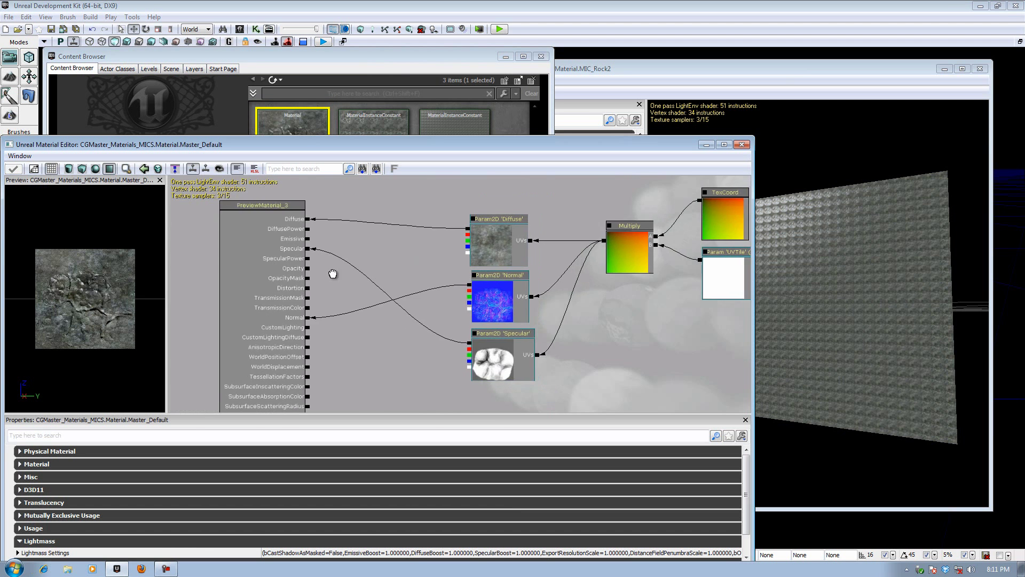
{"action": "left_click_drag", "start_coordinate": [333, 273], "coordinate": [152, 277]}
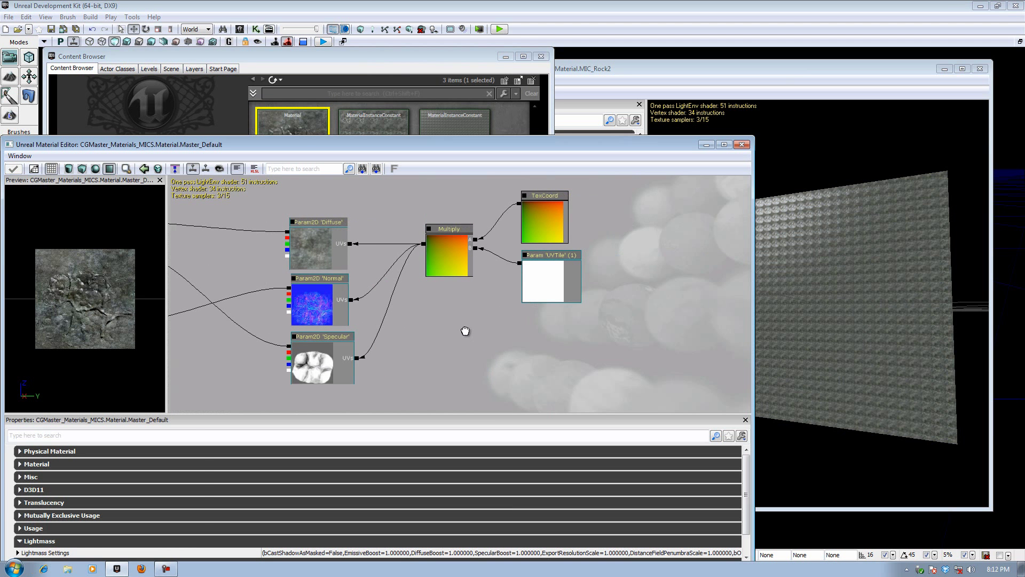
{"action": "right_click", "coordinate": [466, 313]}
{"action": "mouse_move", "coordinate": [510, 203]}
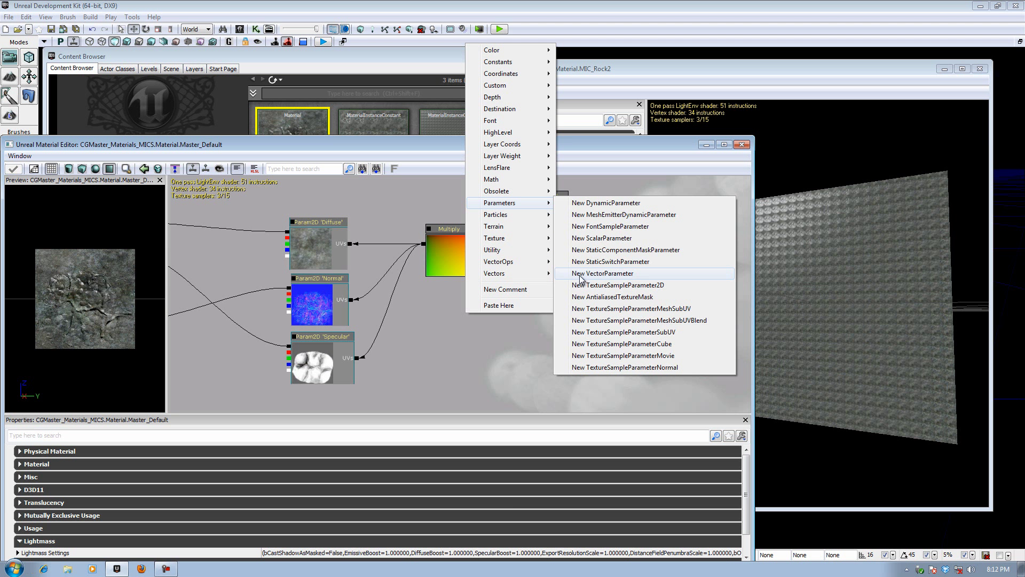
{"action": "left_click", "coordinate": [489, 329]}
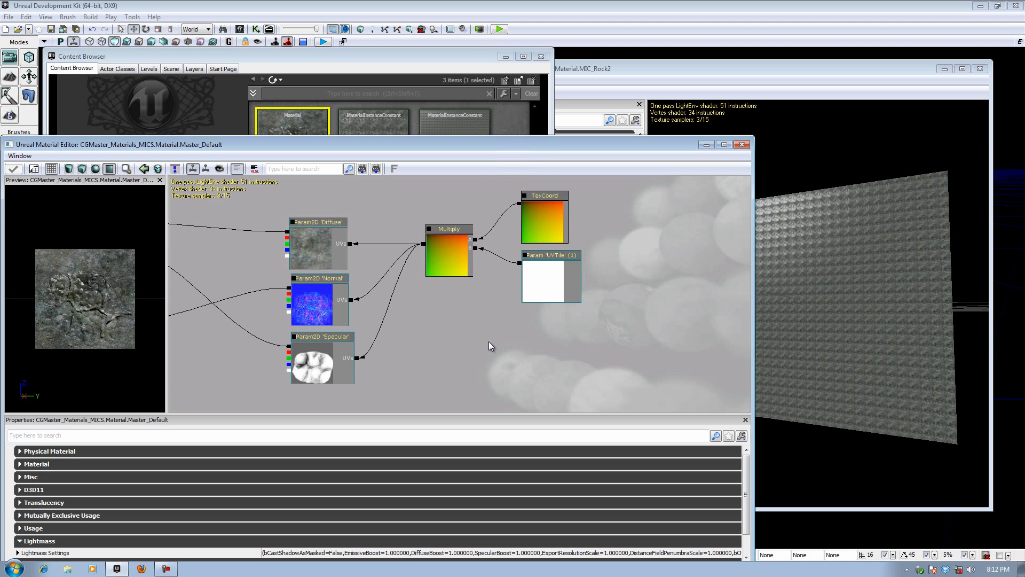
{"action": "scroll", "coordinate": [488, 341], "scroll_direction": "down", "scroll_amount": 1}
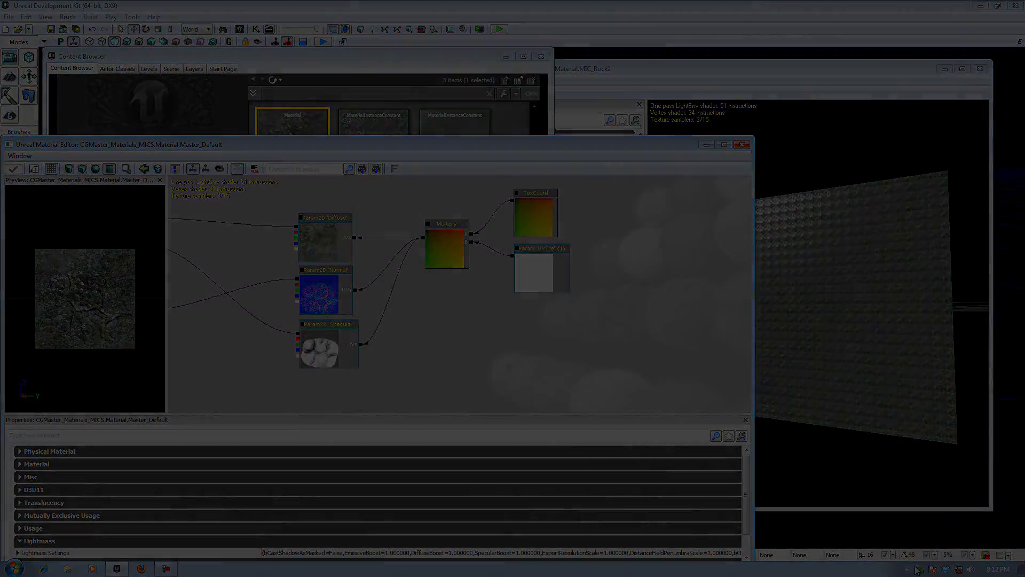